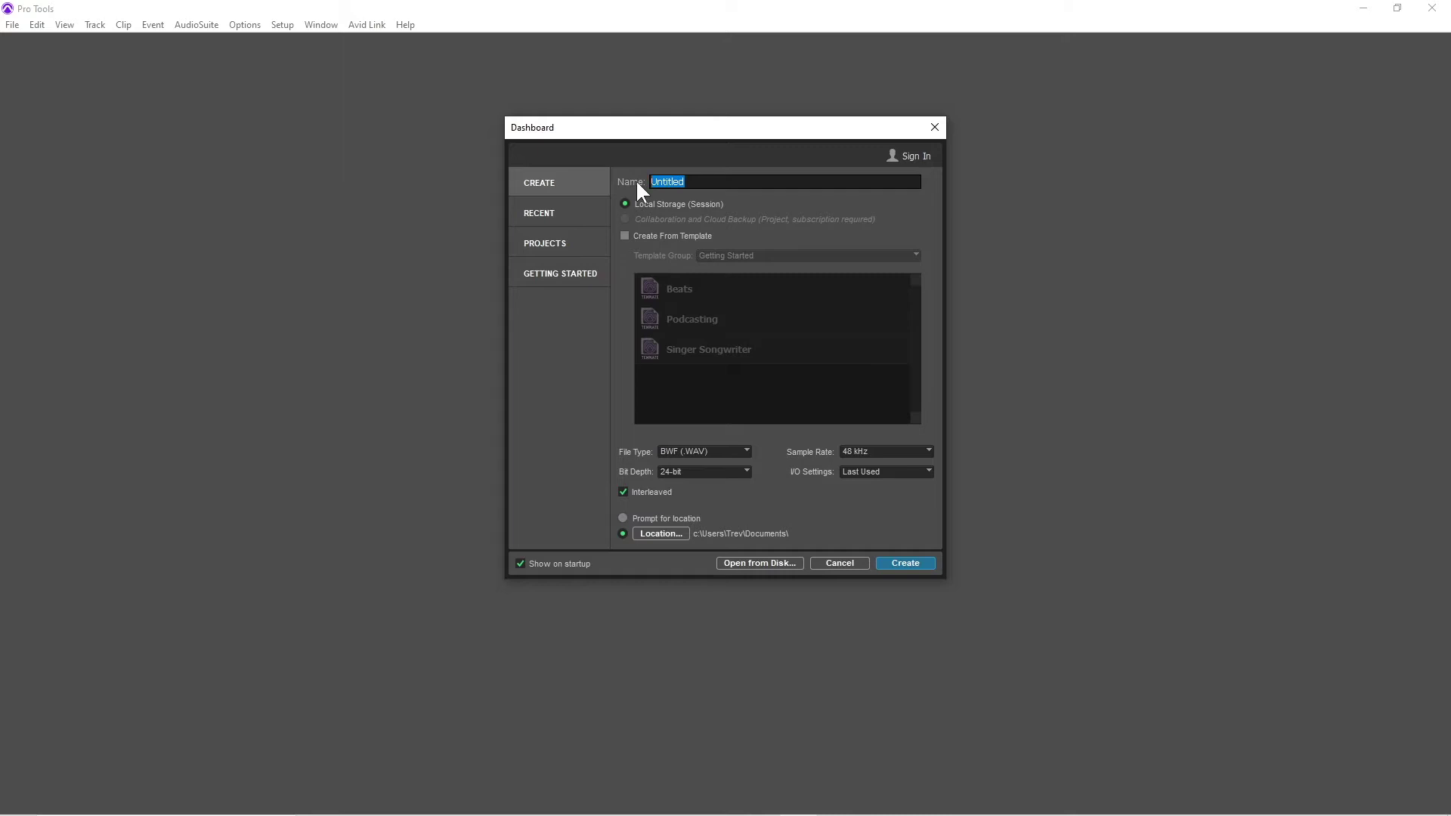
Create a local session named "drum demo" and maximize its Edit window.
type("drum demo")
left_click(898, 557)
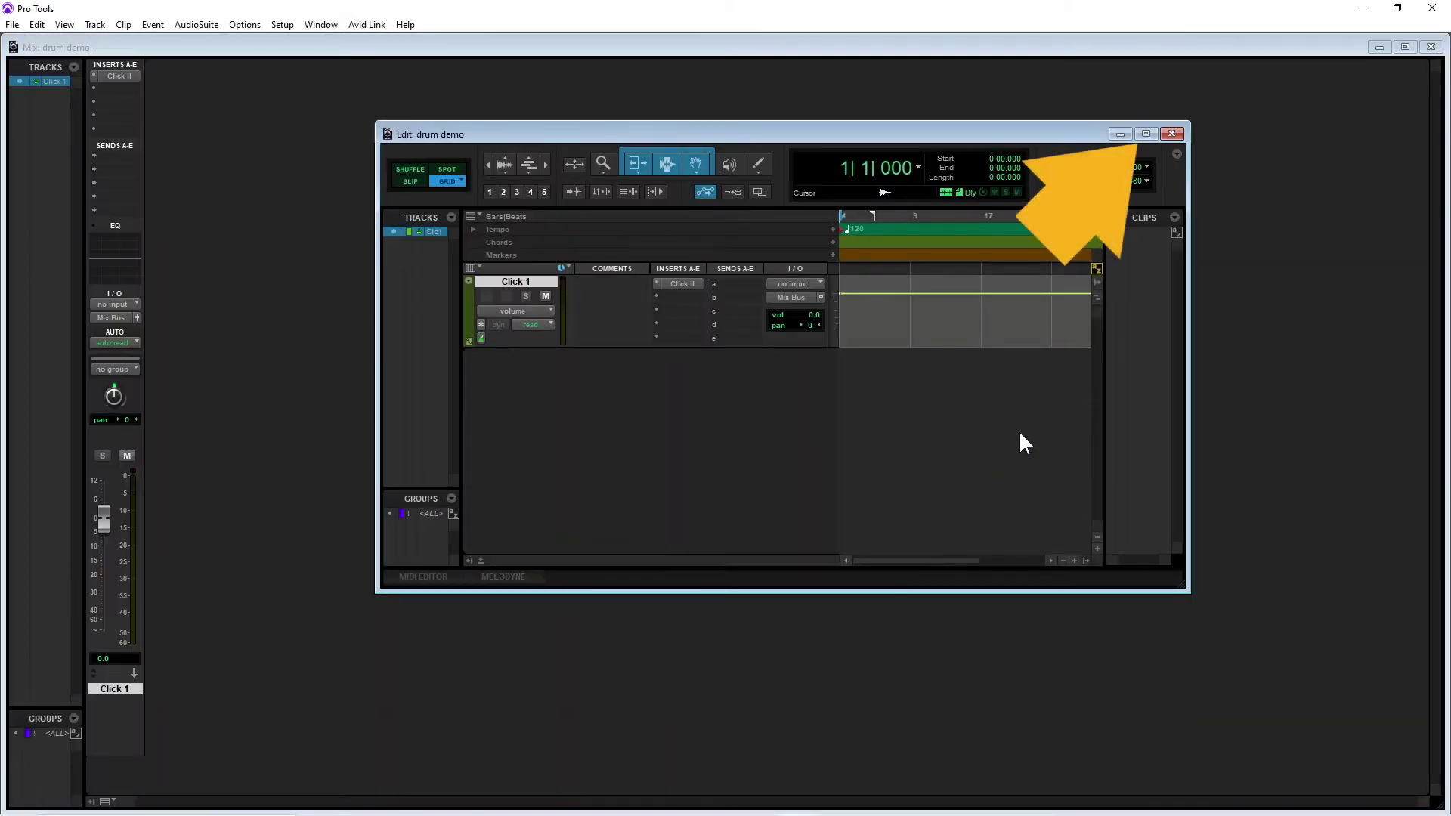
left_click(1145, 133)
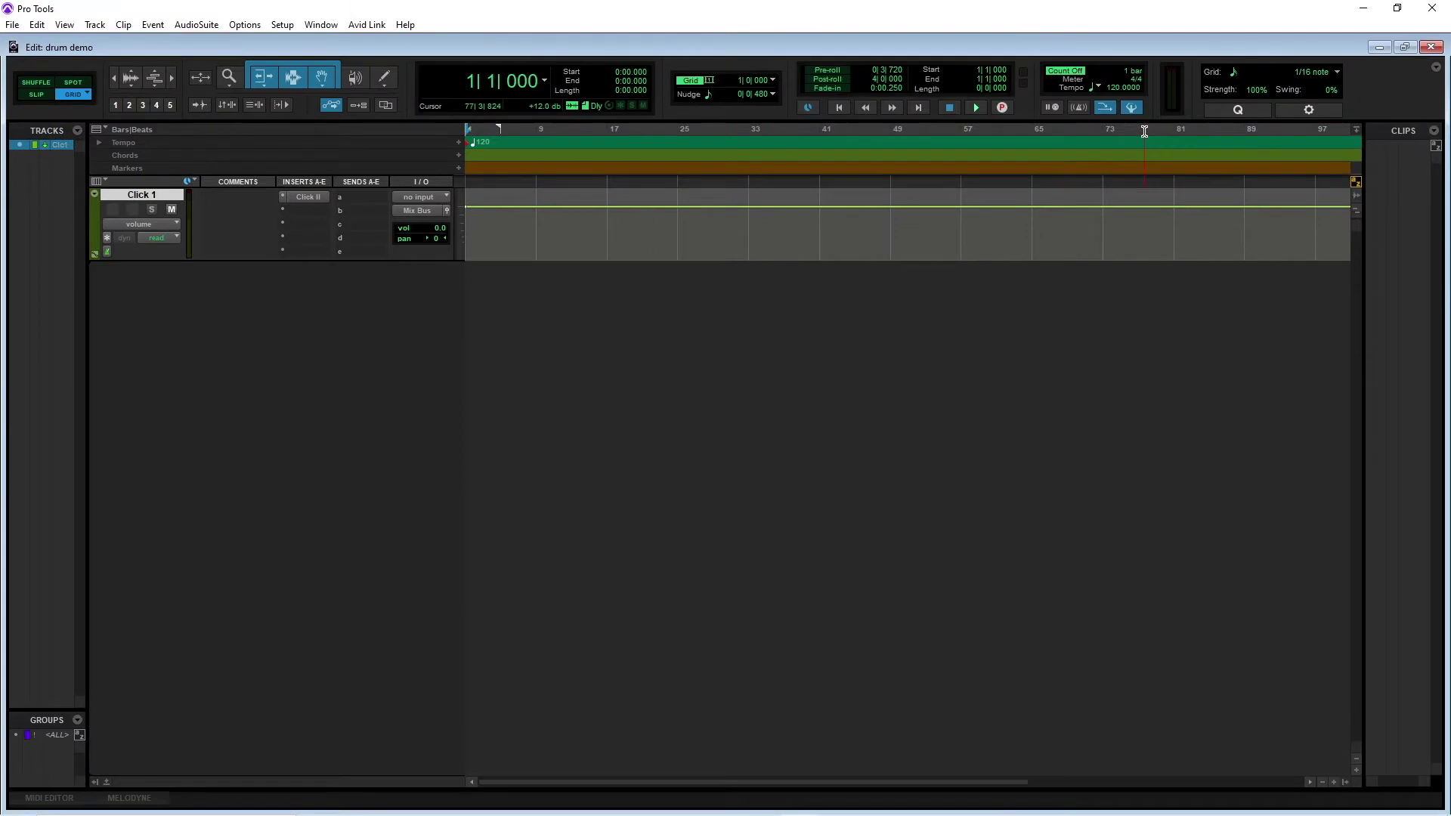
Create one new stereo instrument track in ticks, named "drums".
left_click(98, 25)
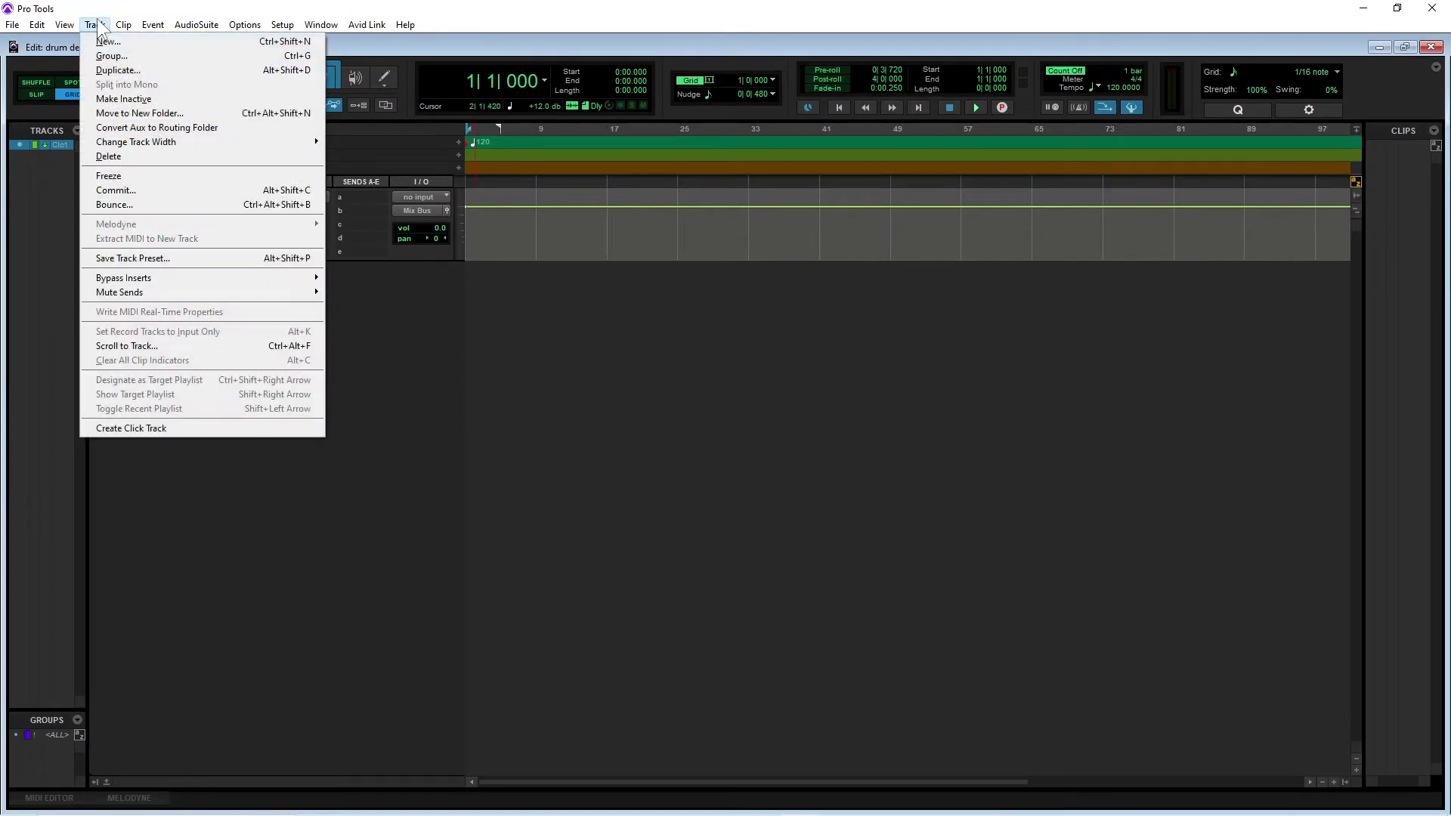
left_click(142, 42)
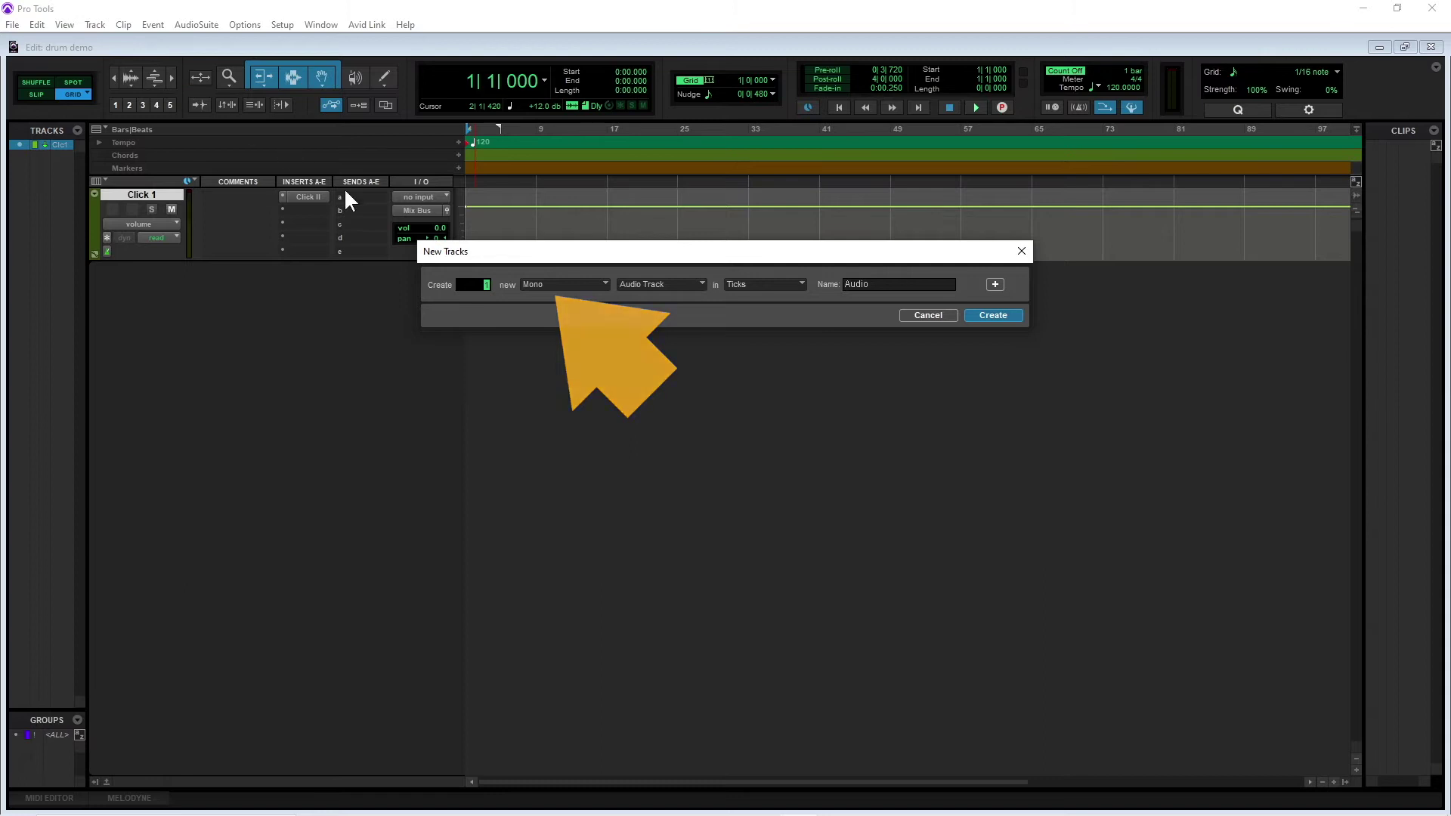
left_click(586, 284)
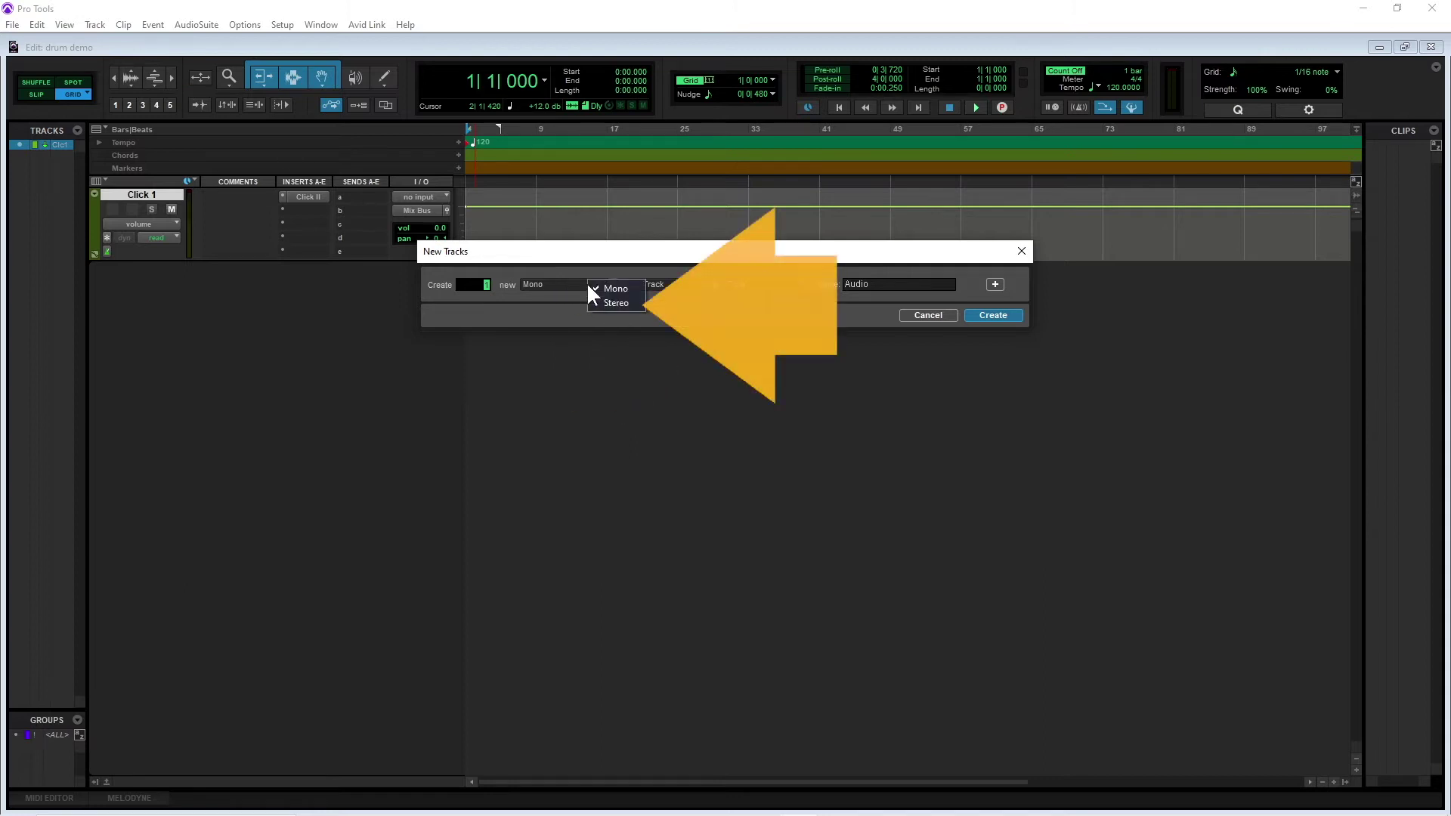
left_click(624, 301)
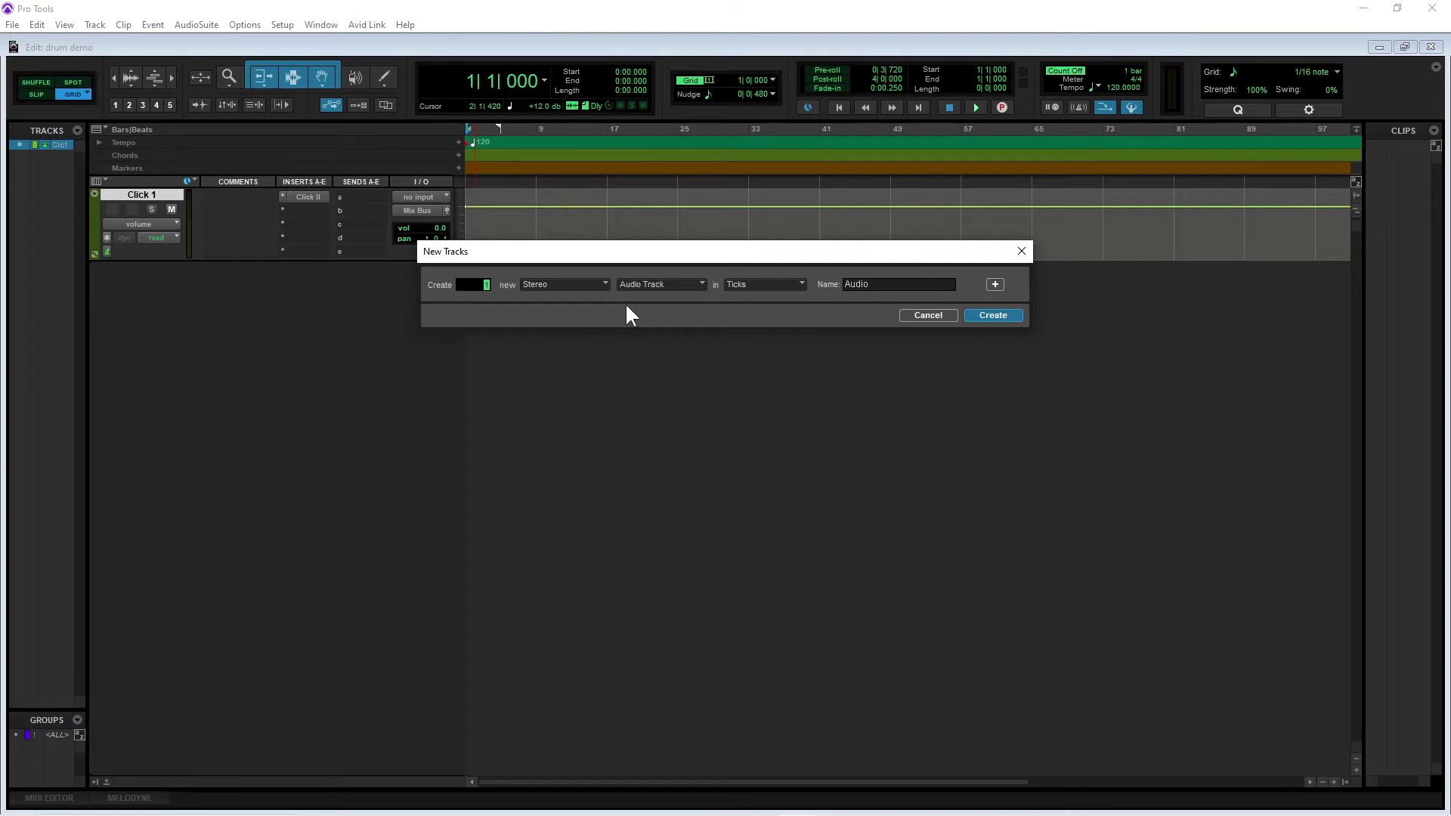
left_click(671, 284)
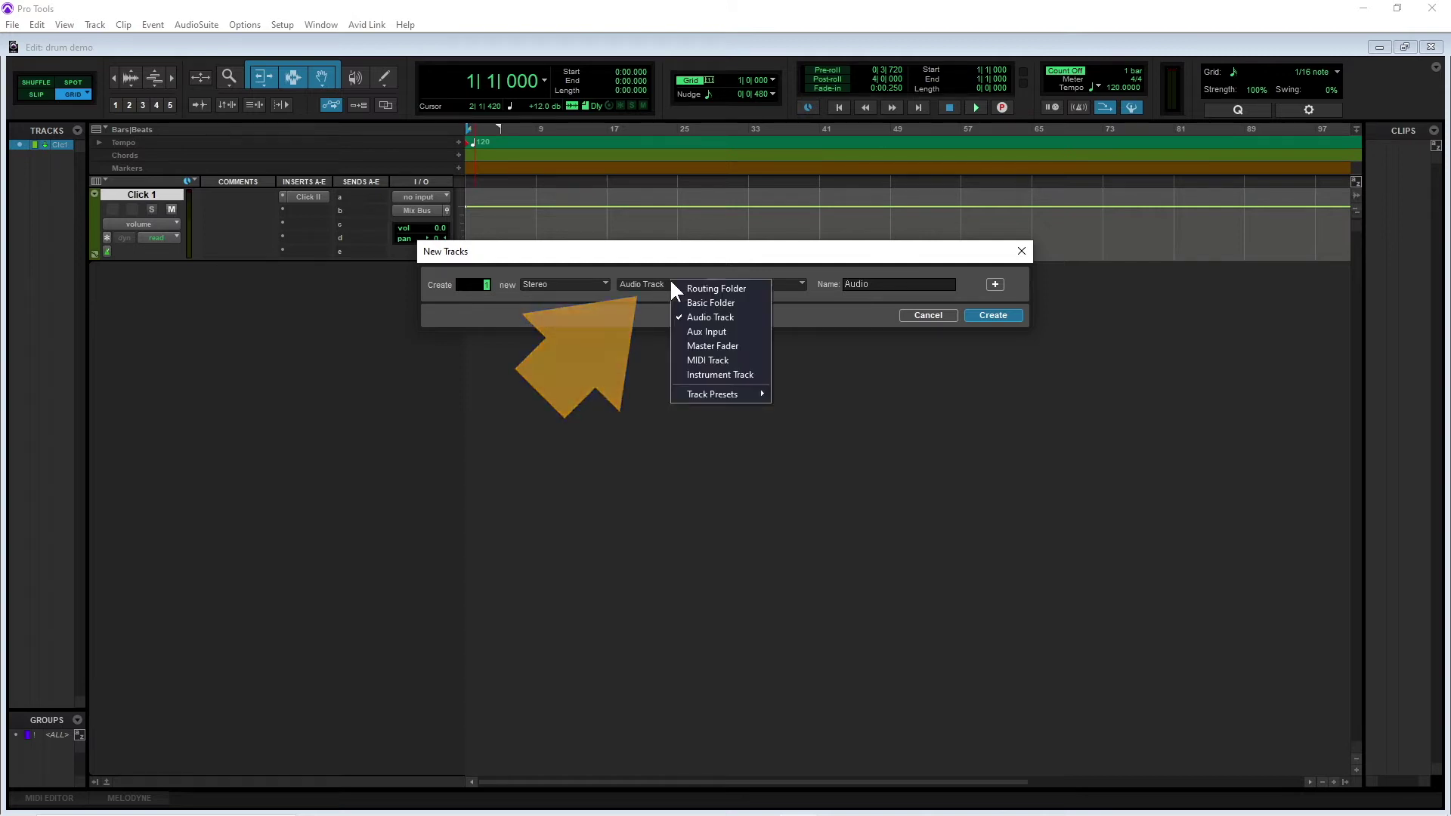
left_click(730, 375)
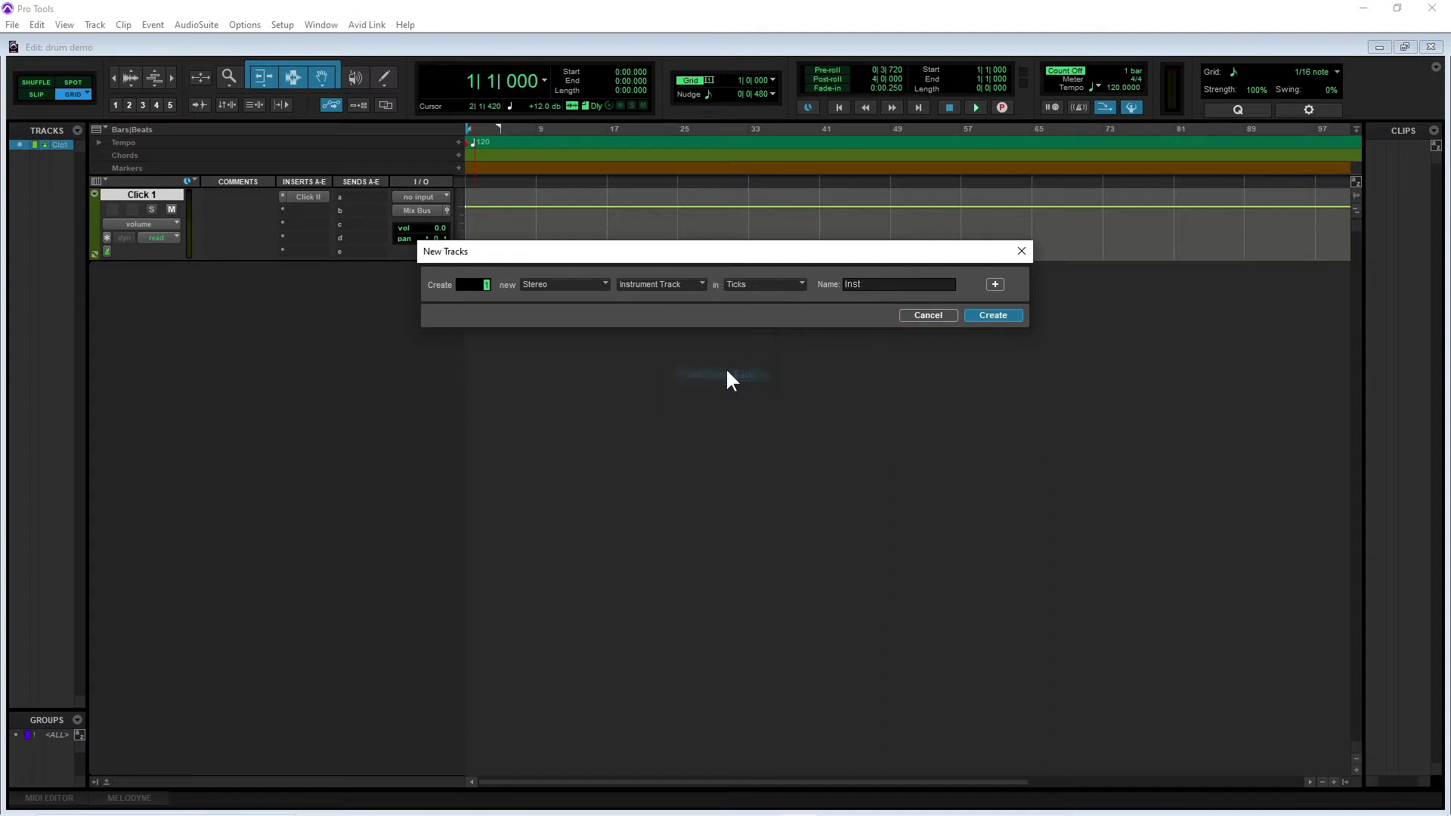
double_click(872, 279)
type("drums")
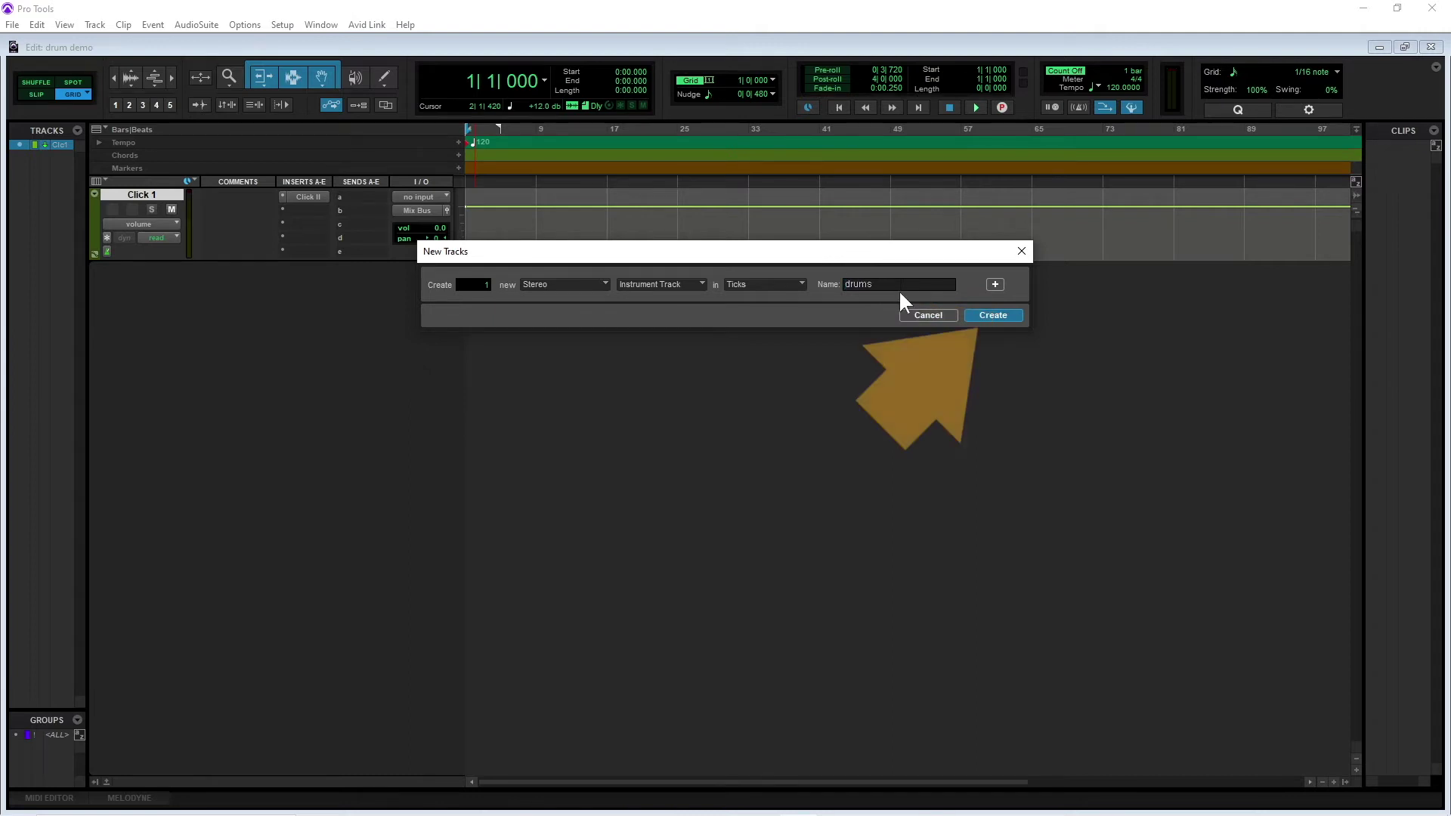
left_click(992, 316)
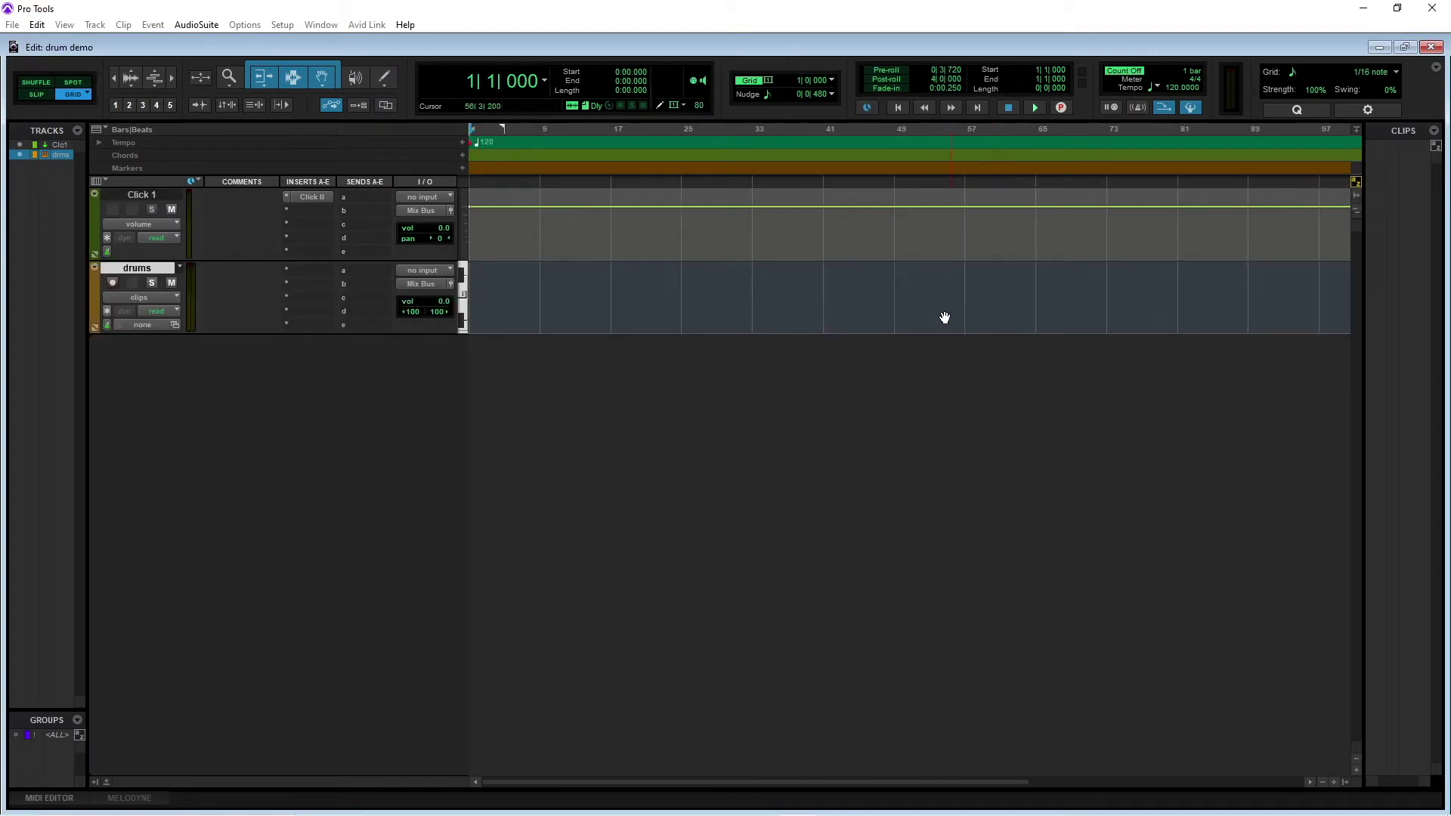
Insert the multichannel instrument plug-in Xpand!2 (stereo) in the first insert slot of the drums track.
left_click(318, 271)
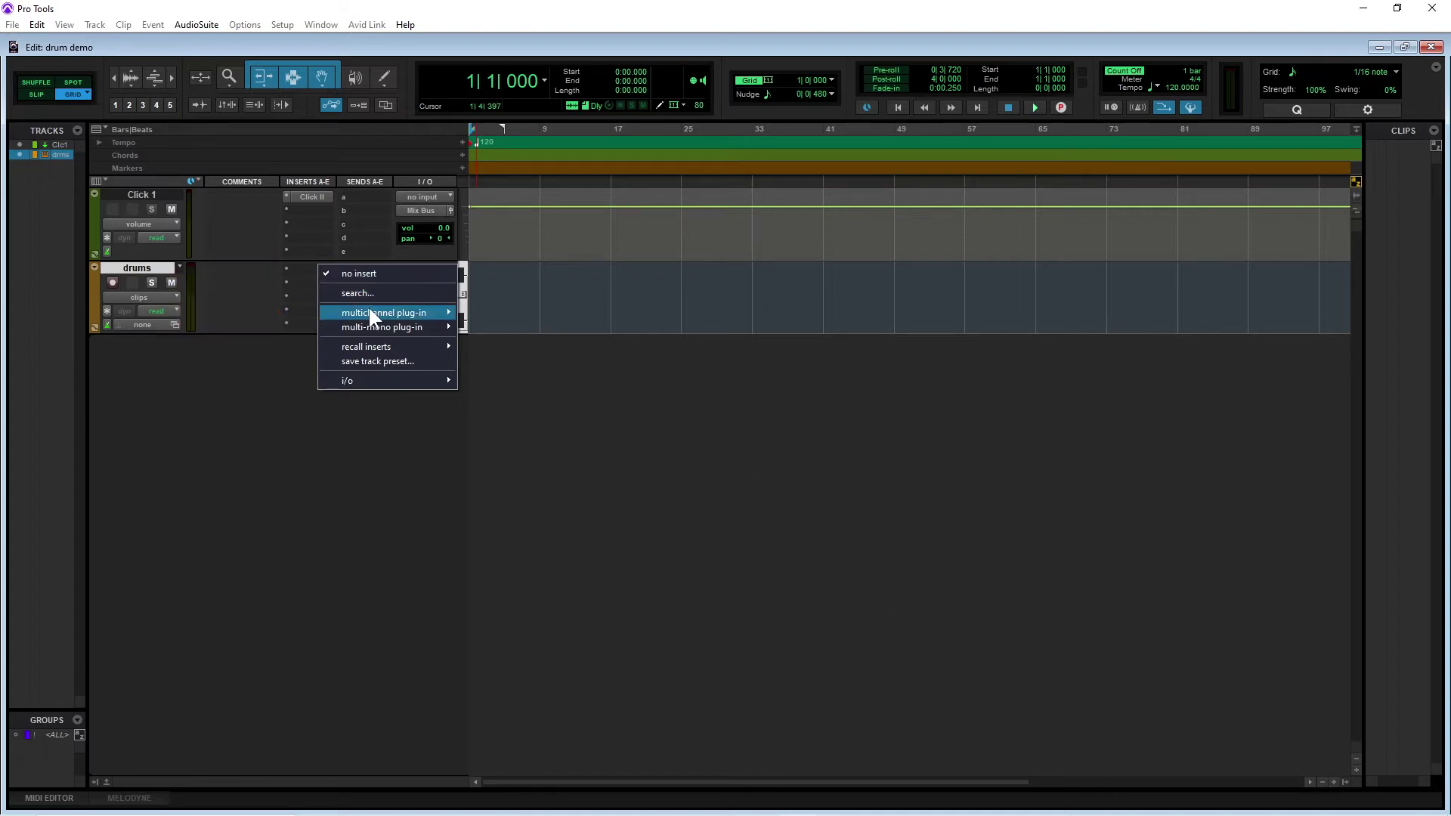
mouse_move(369, 310)
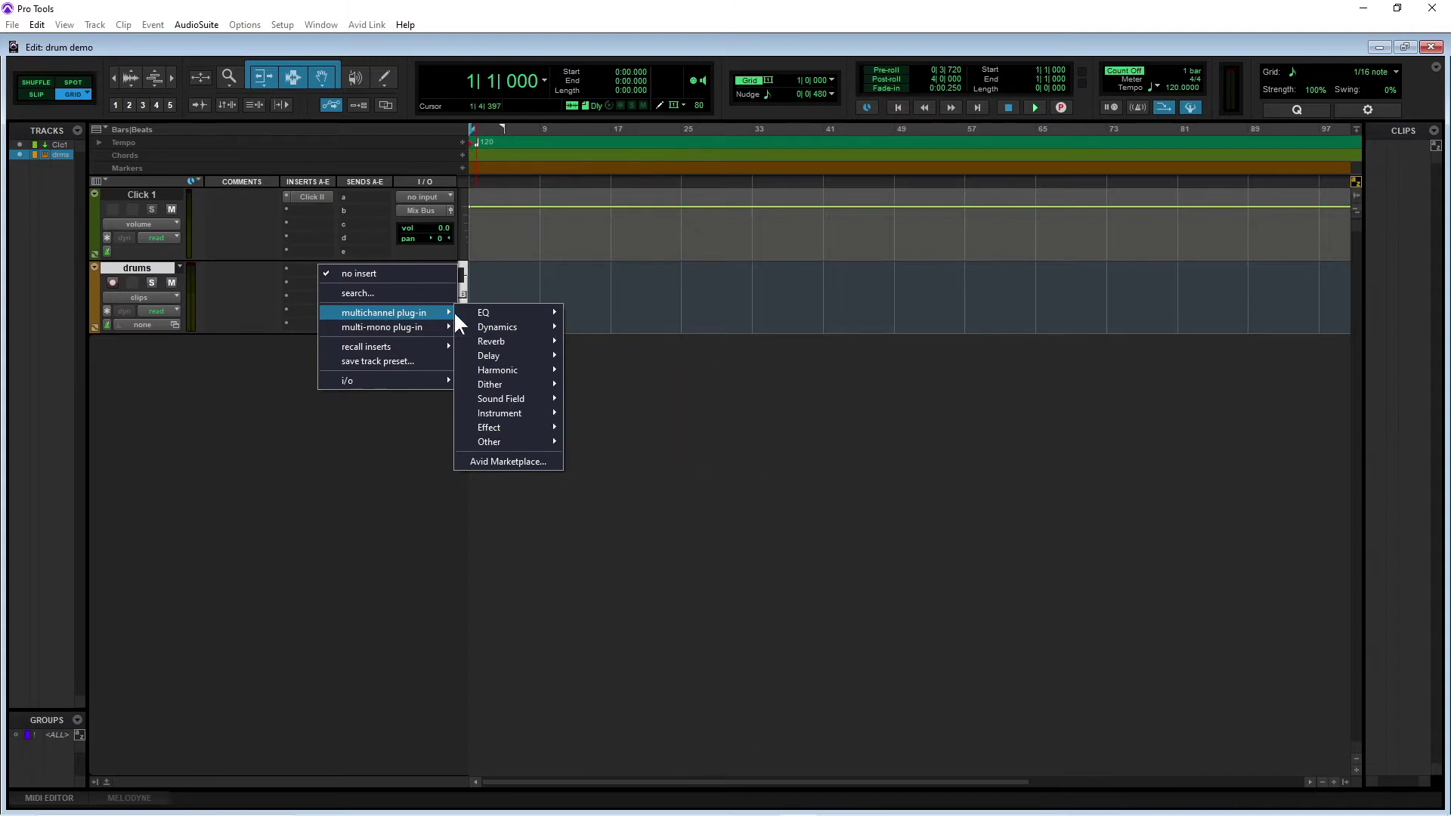
mouse_move(519, 413)
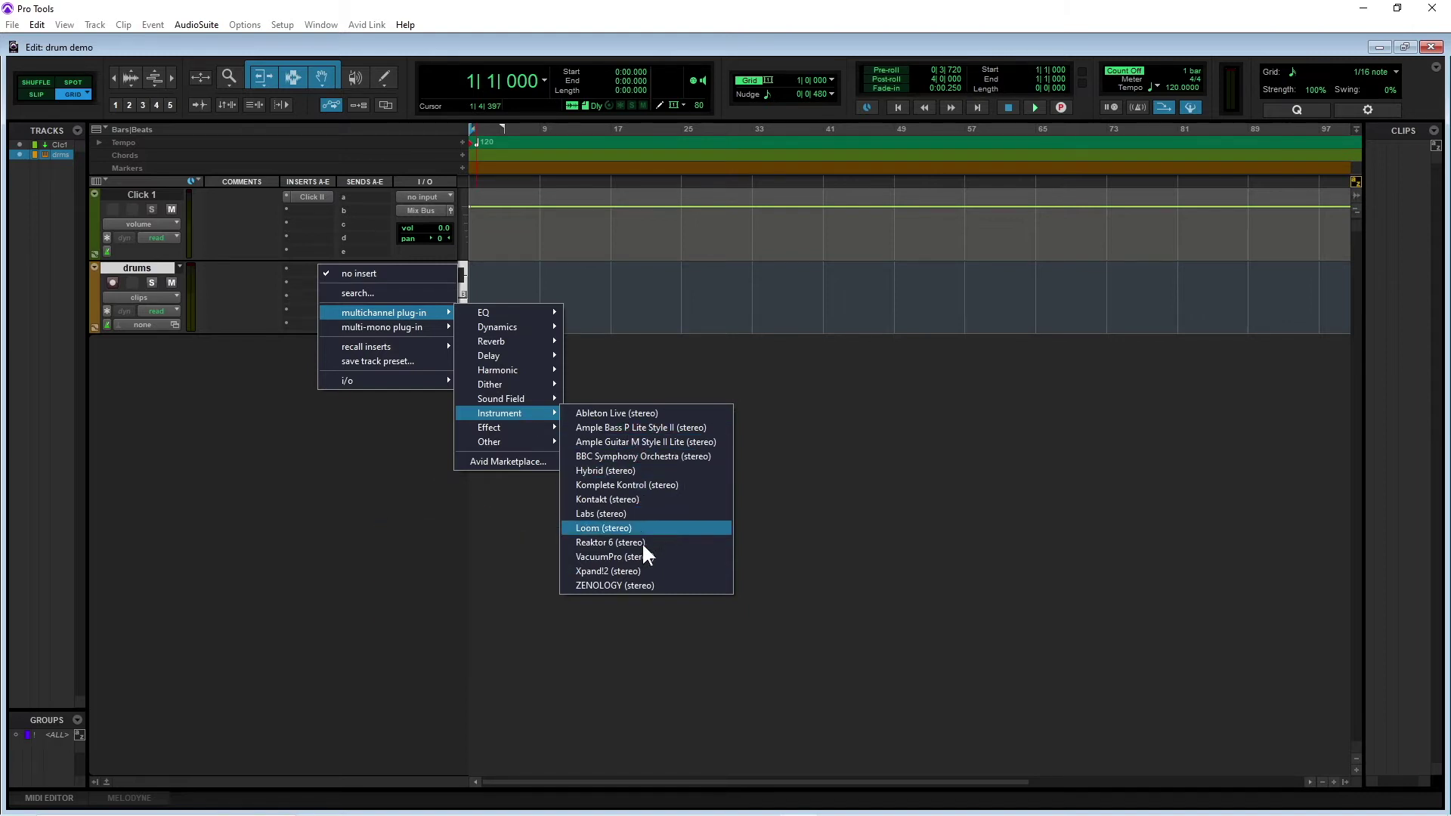
left_click(644, 572)
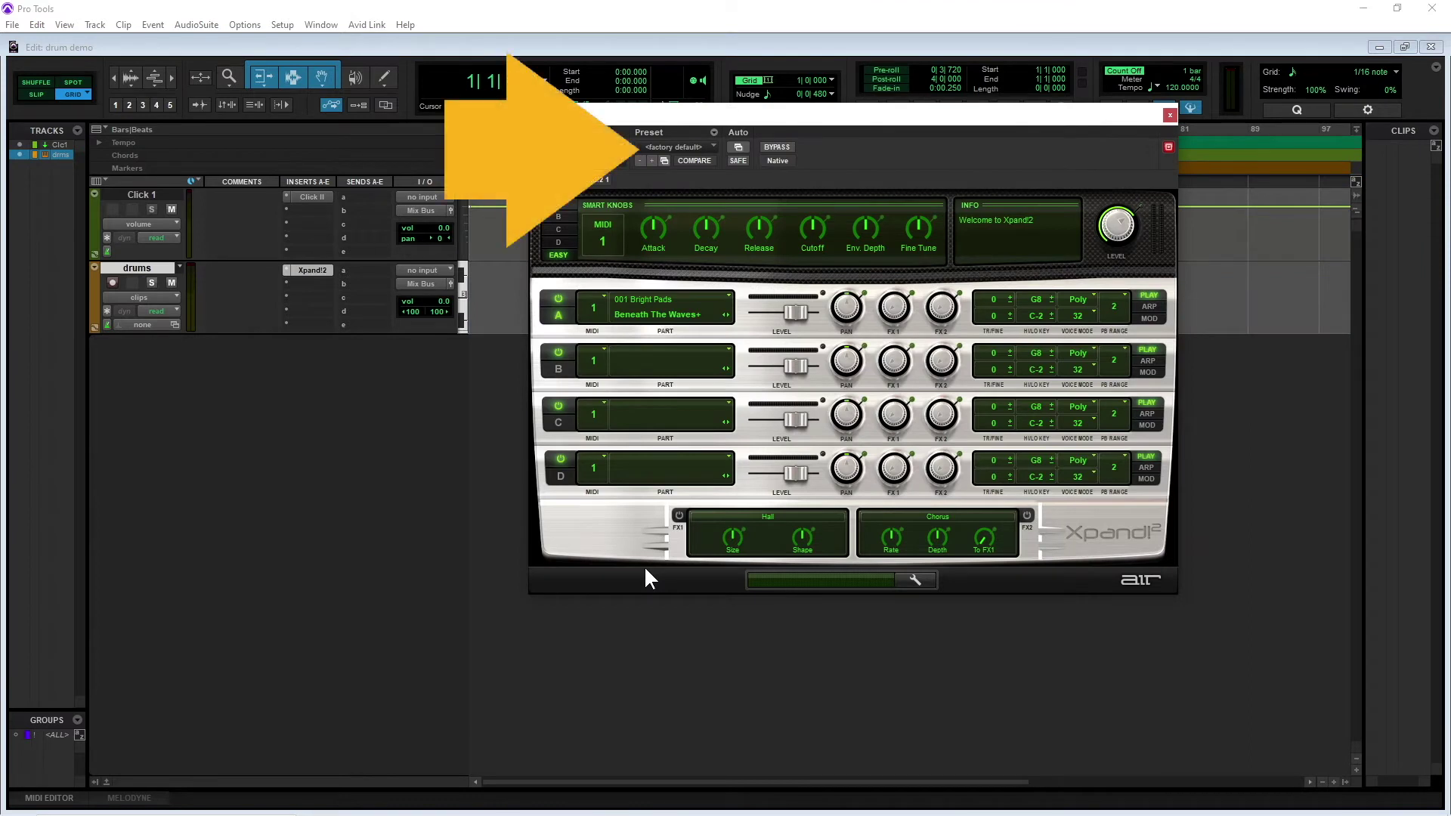
Load the drum preset 26 Dry Studio Set in Xpand!2 and close the plug-in window.
left_click(677, 145)
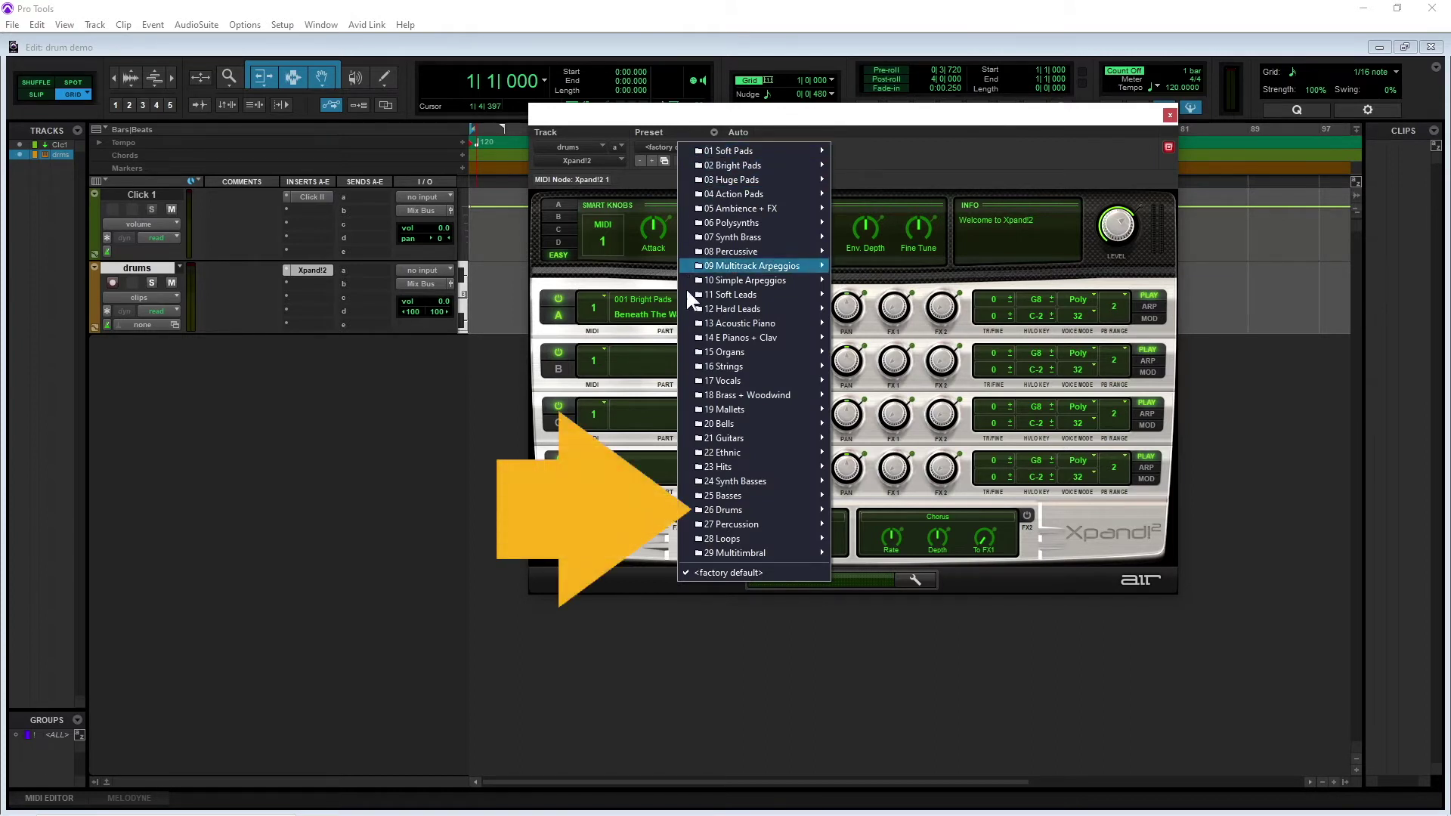
mouse_move(724, 506)
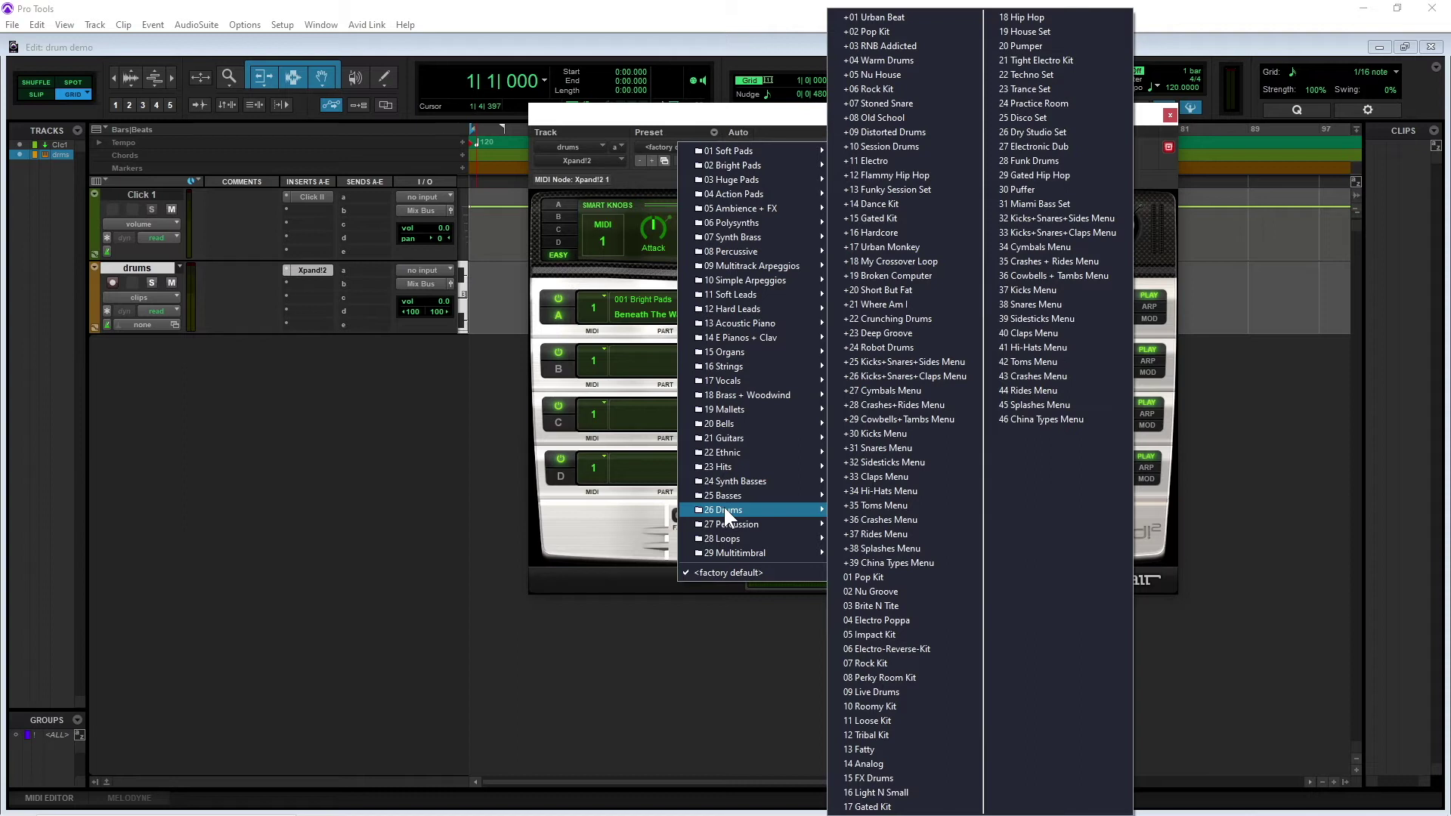
left_click(1078, 131)
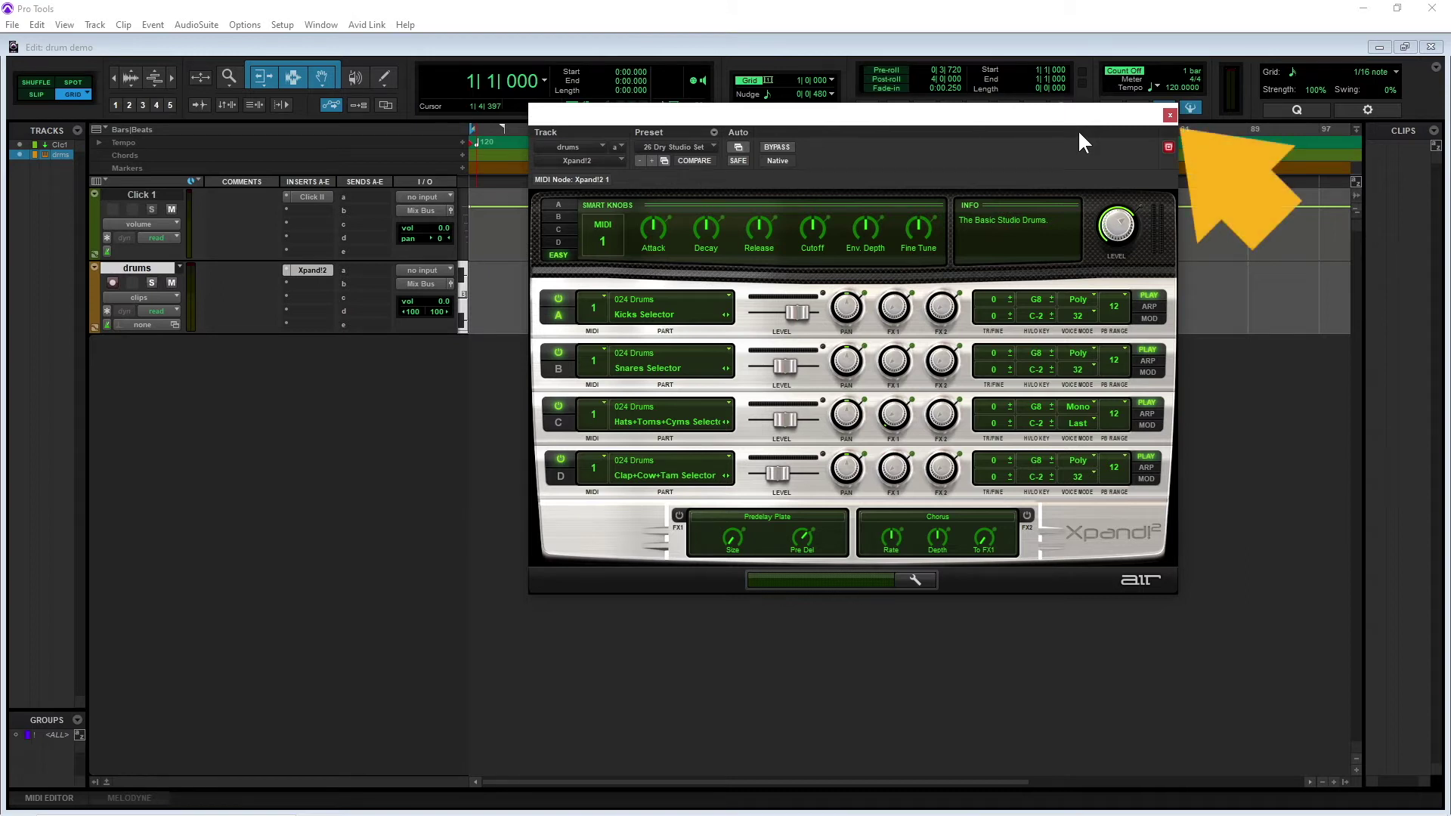
left_click(1171, 115)
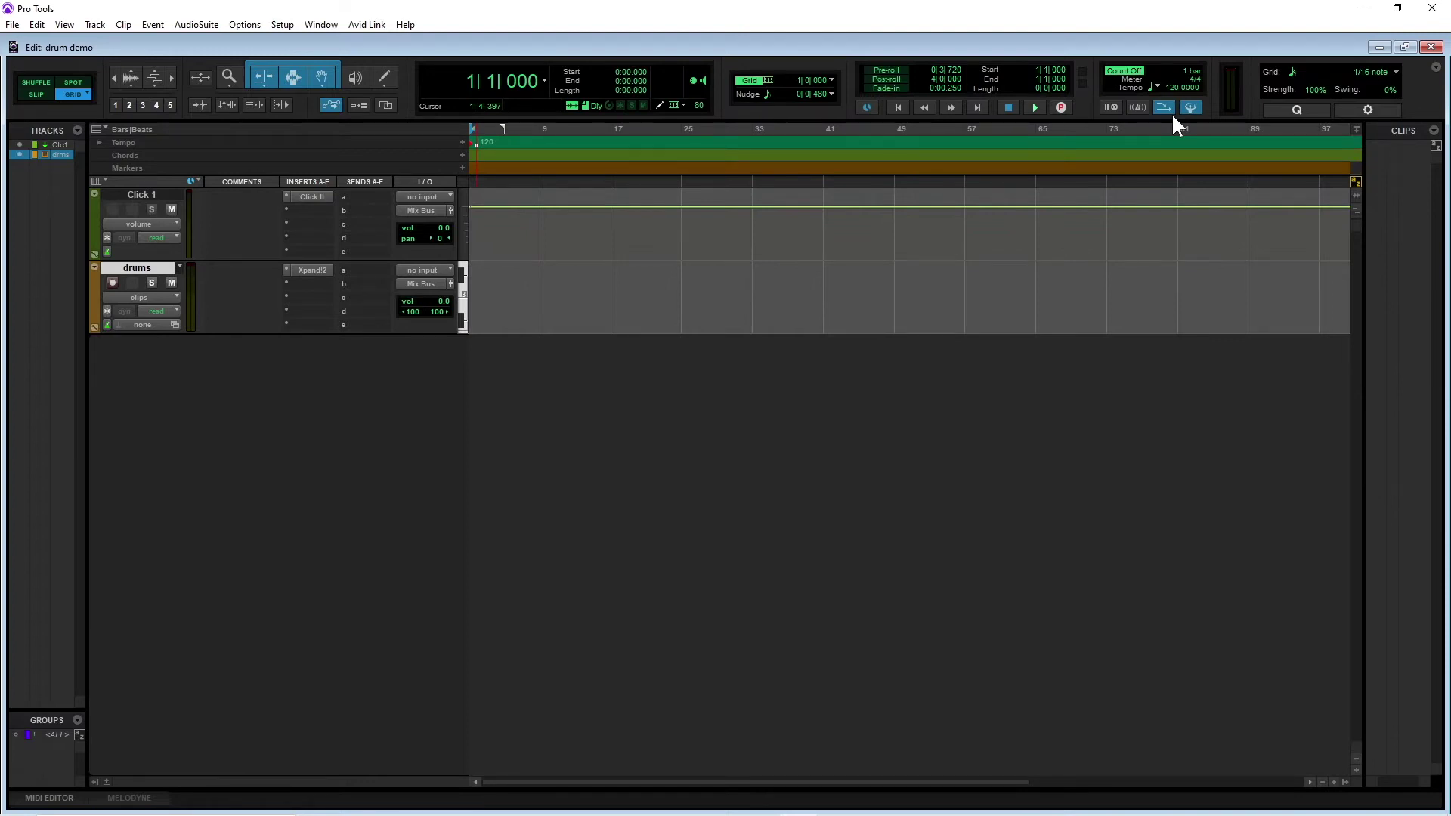
left_click(318, 275)
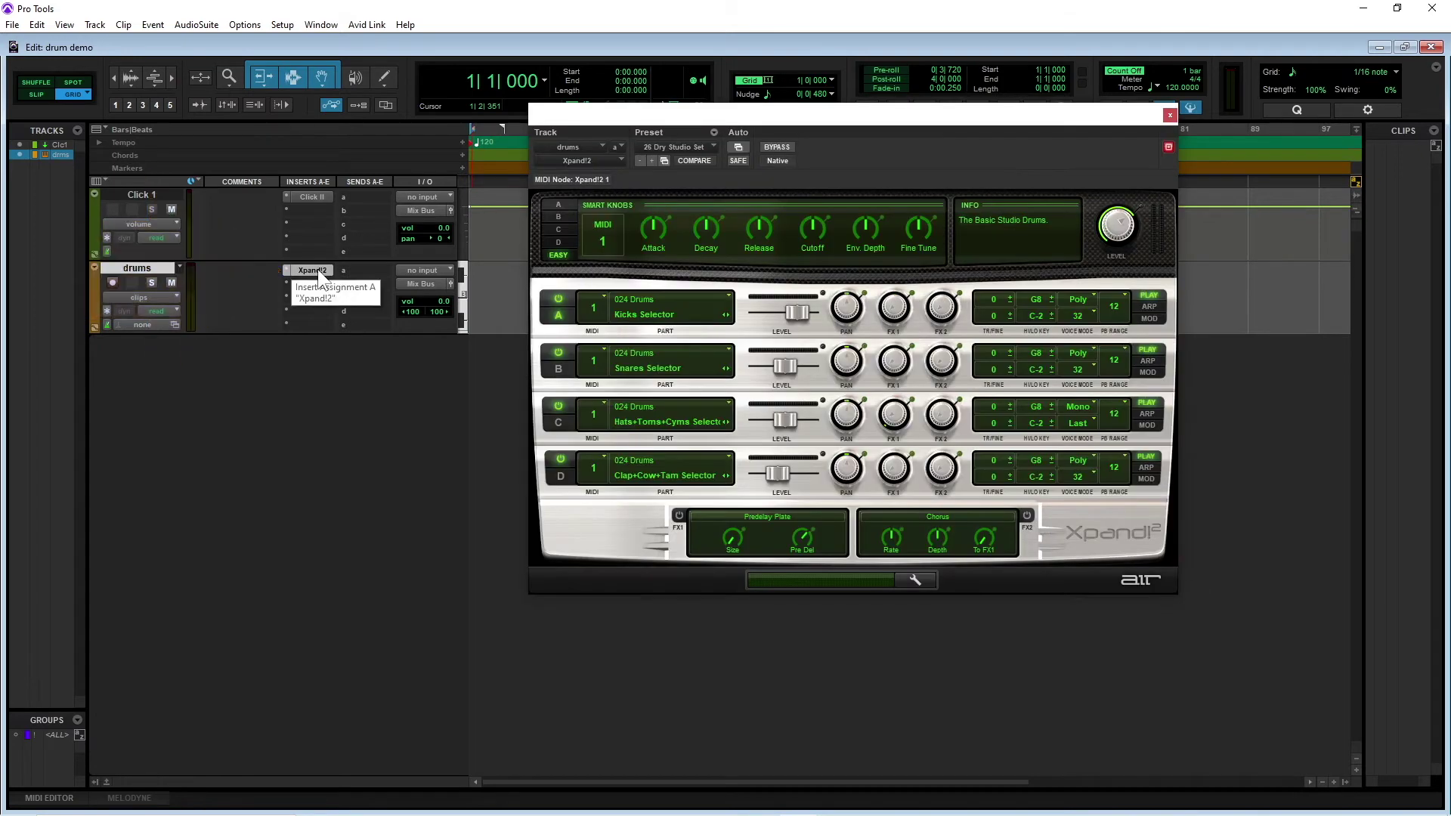
left_click(318, 272)
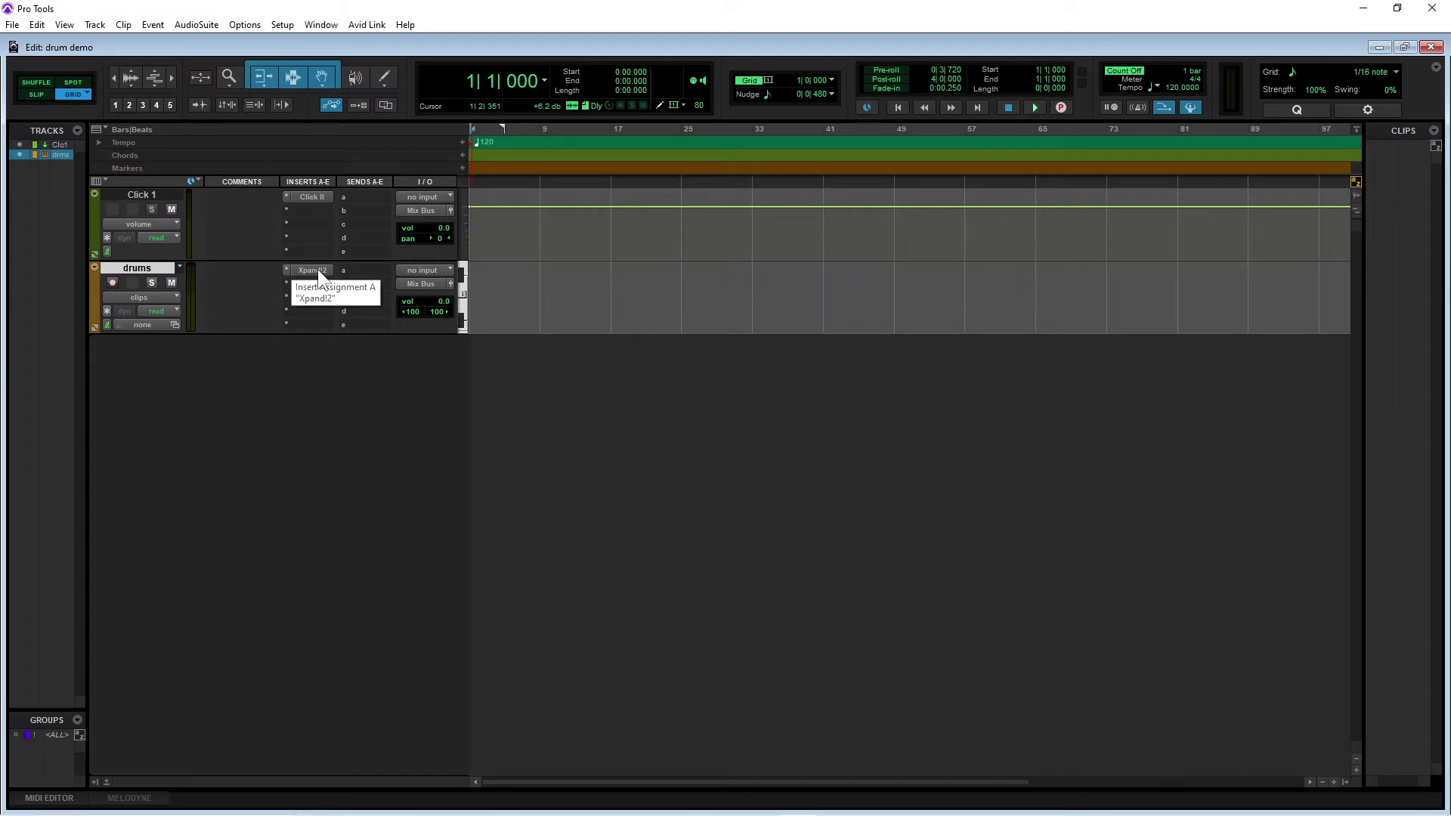
Open an enlarged MIDI editor below the tracks, with bigger note rows and beat divisions, and show the drums track in it.
left_click(74, 799)
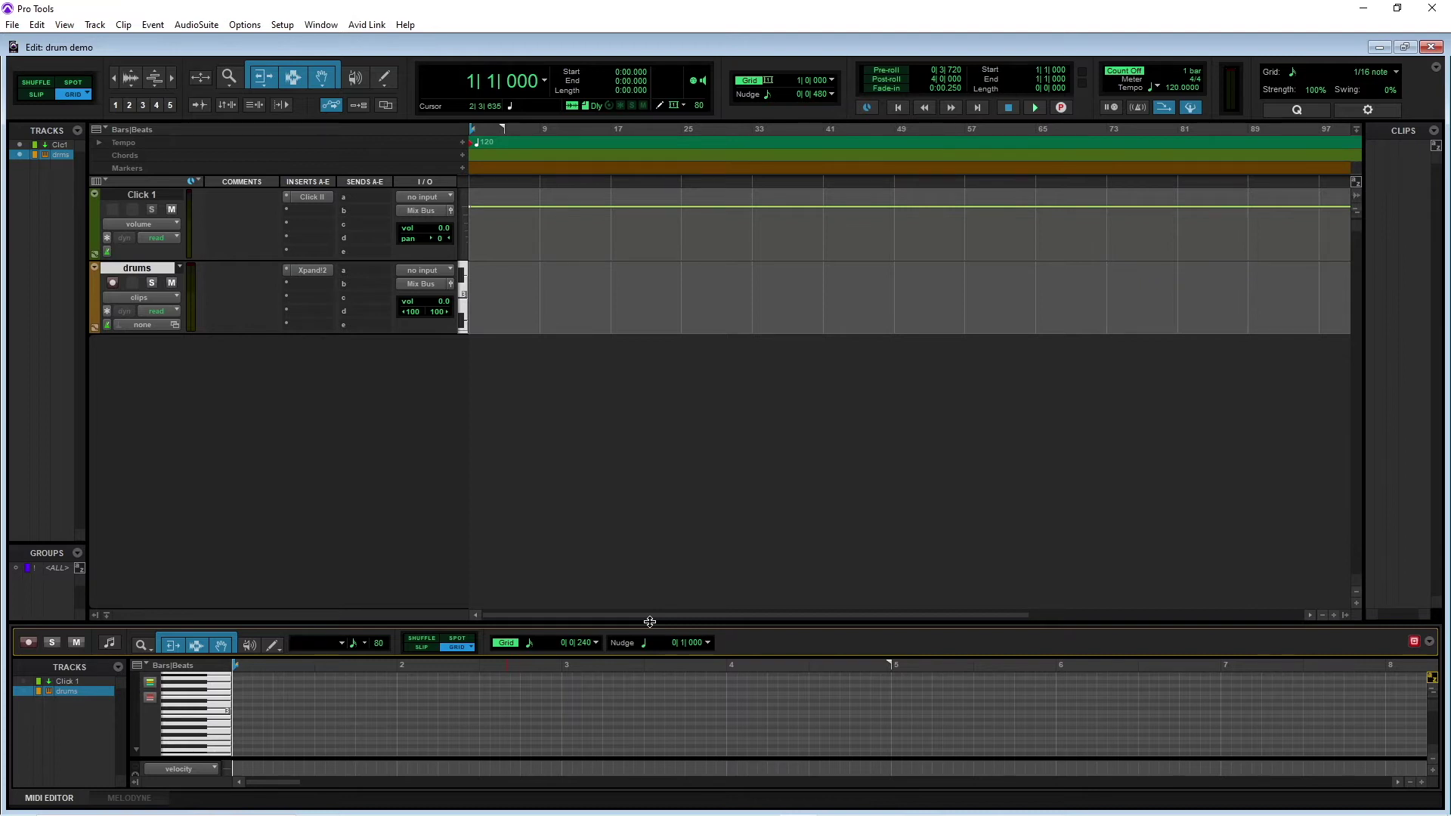
left_click_drag(649, 621, 680, 387)
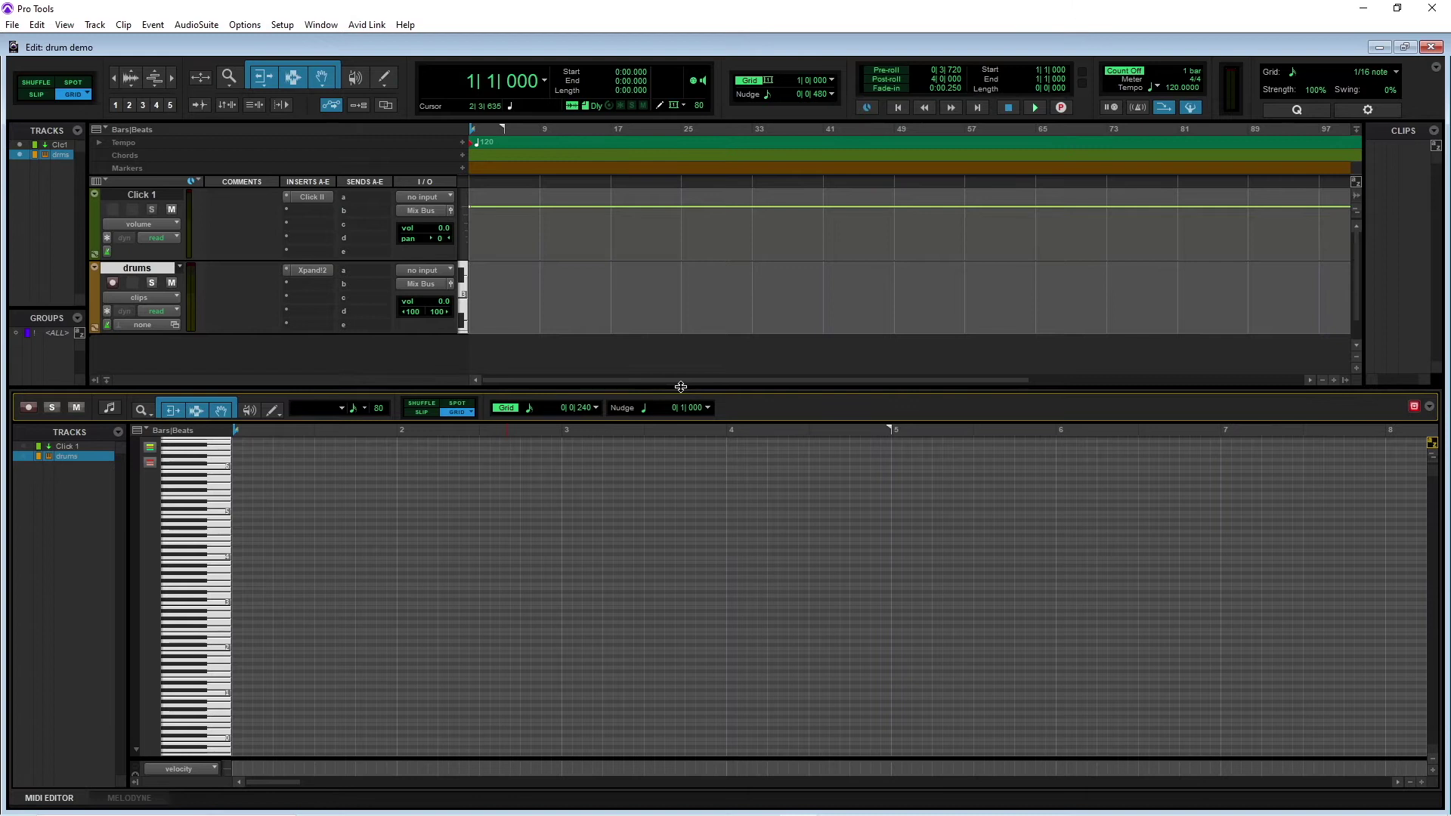
left_click(1420, 781)
left_click(1421, 781)
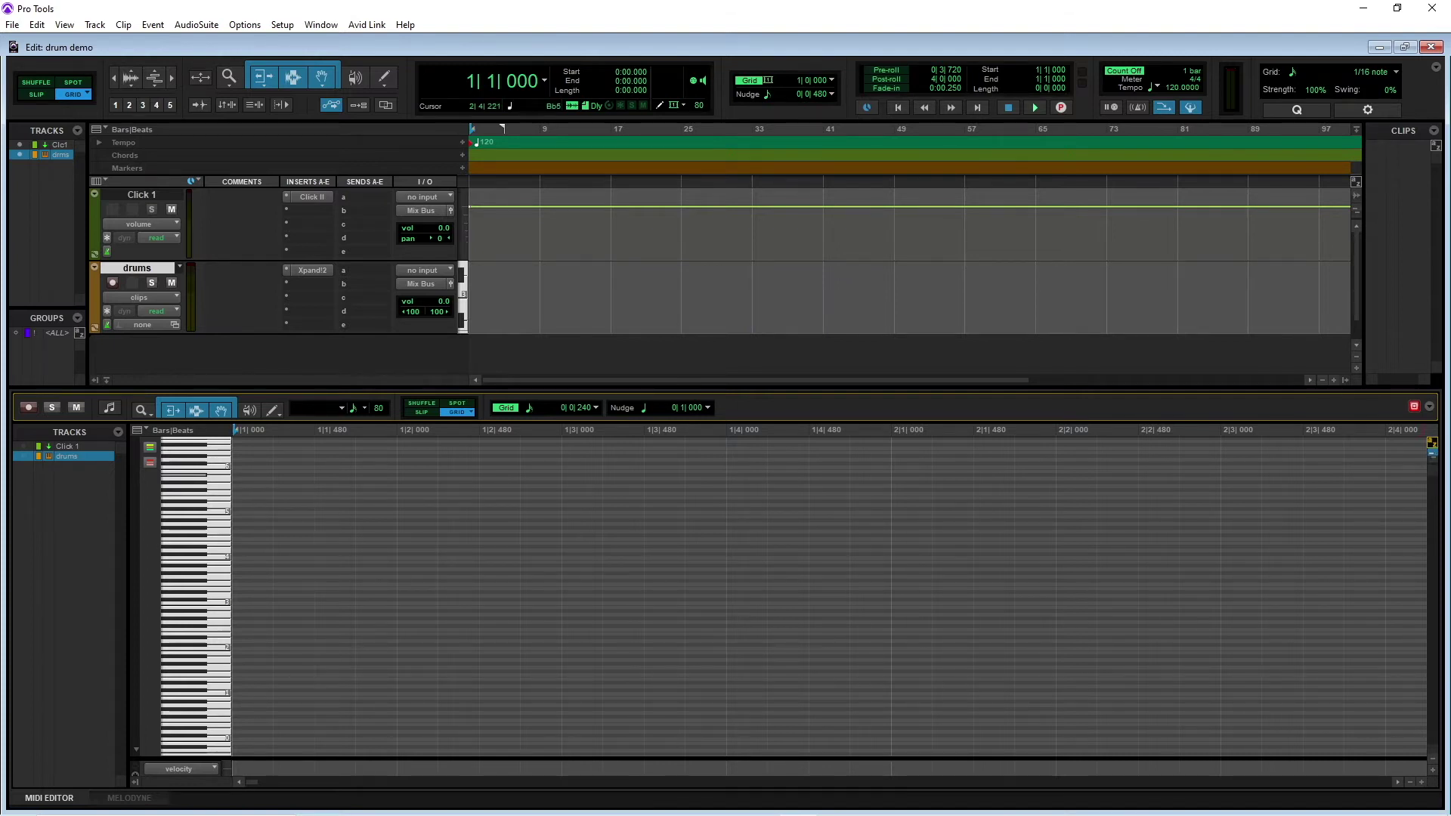
left_click(1432, 454)
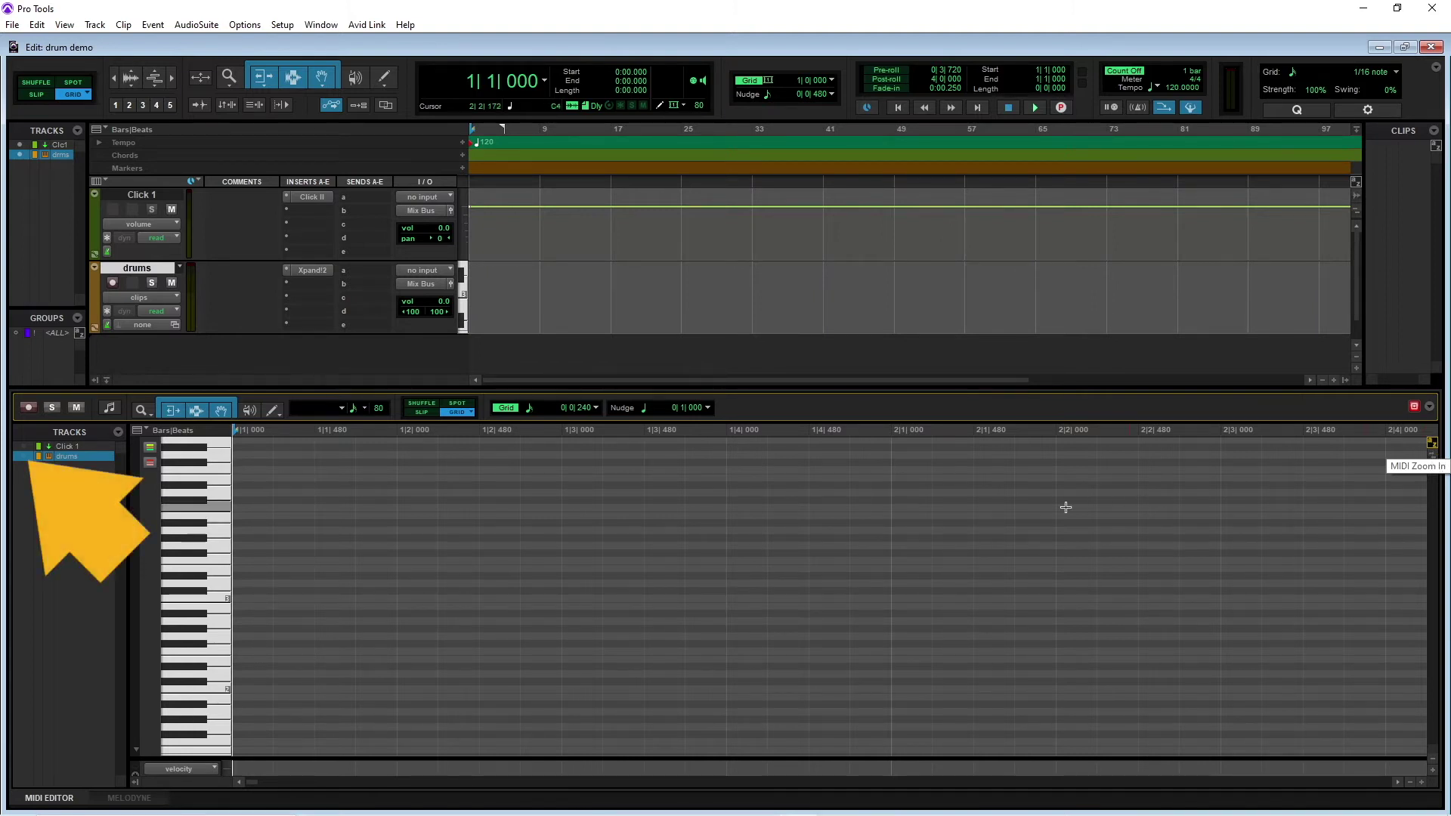
left_click(24, 456)
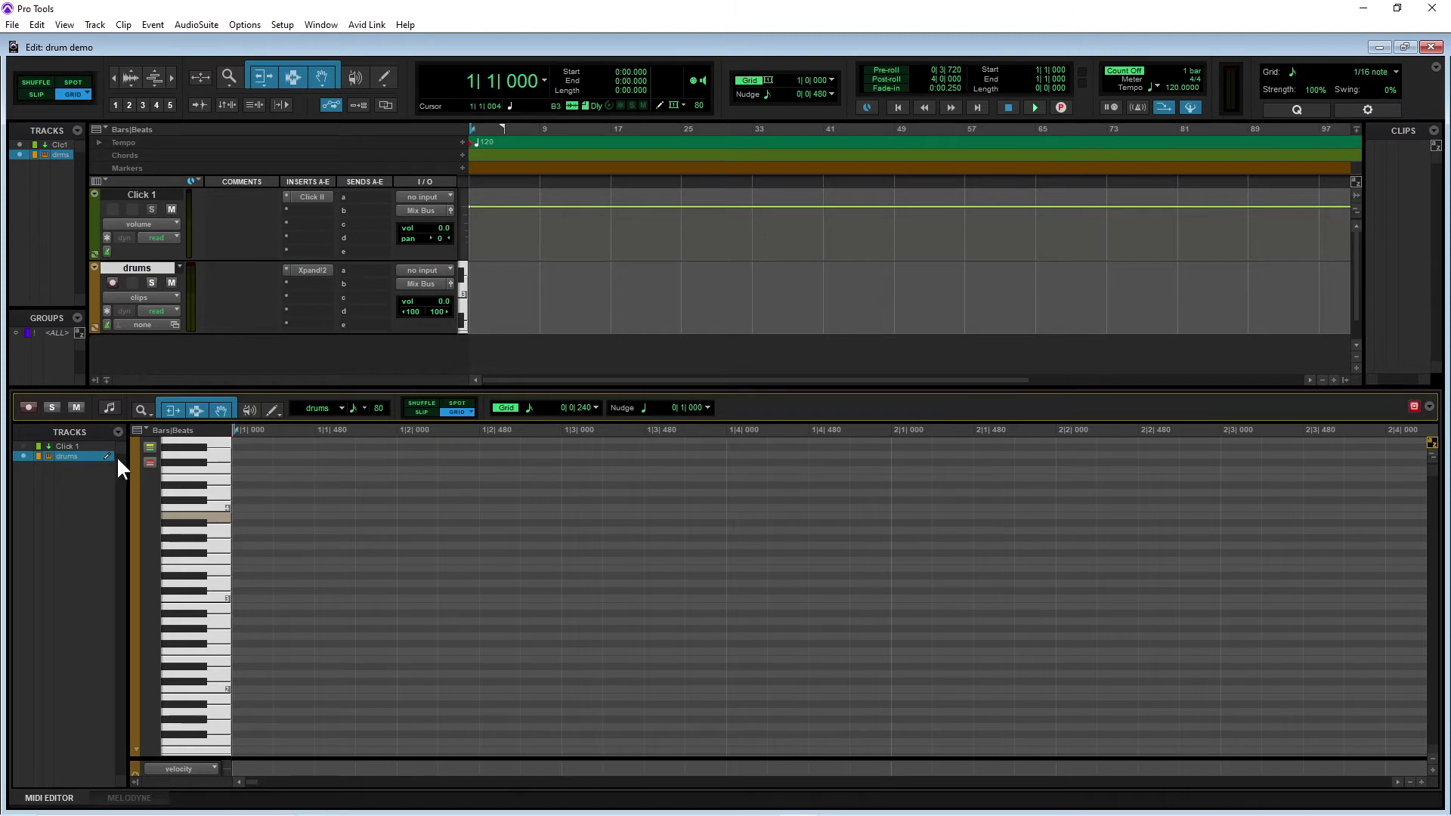
Audition the drum sounds across the lower octaves of the MIDI editor's keyboard, from C1 upward.
scroll(353, 551, "up", 5)
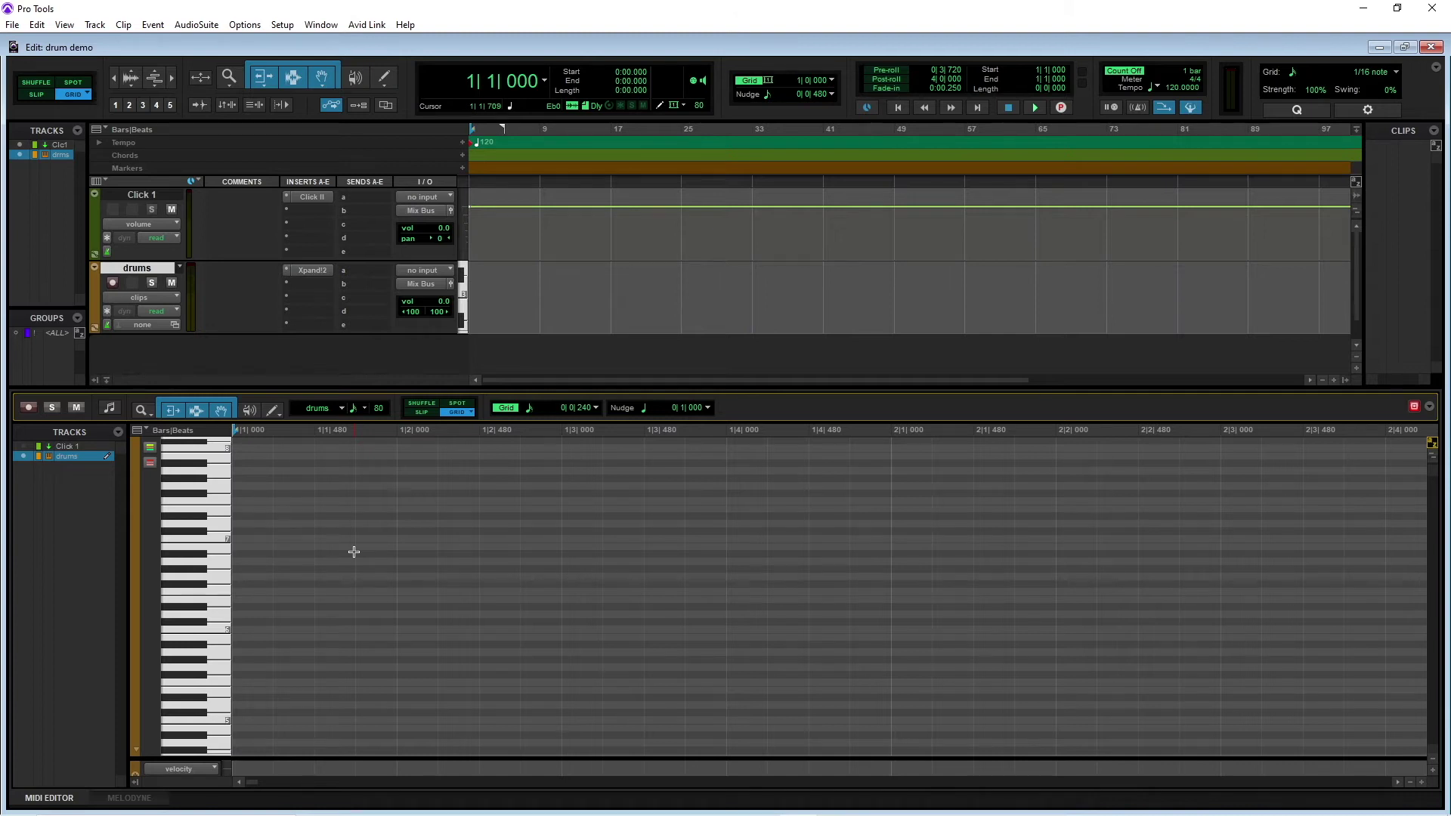
left_click_drag(180, 620, 180, 813)
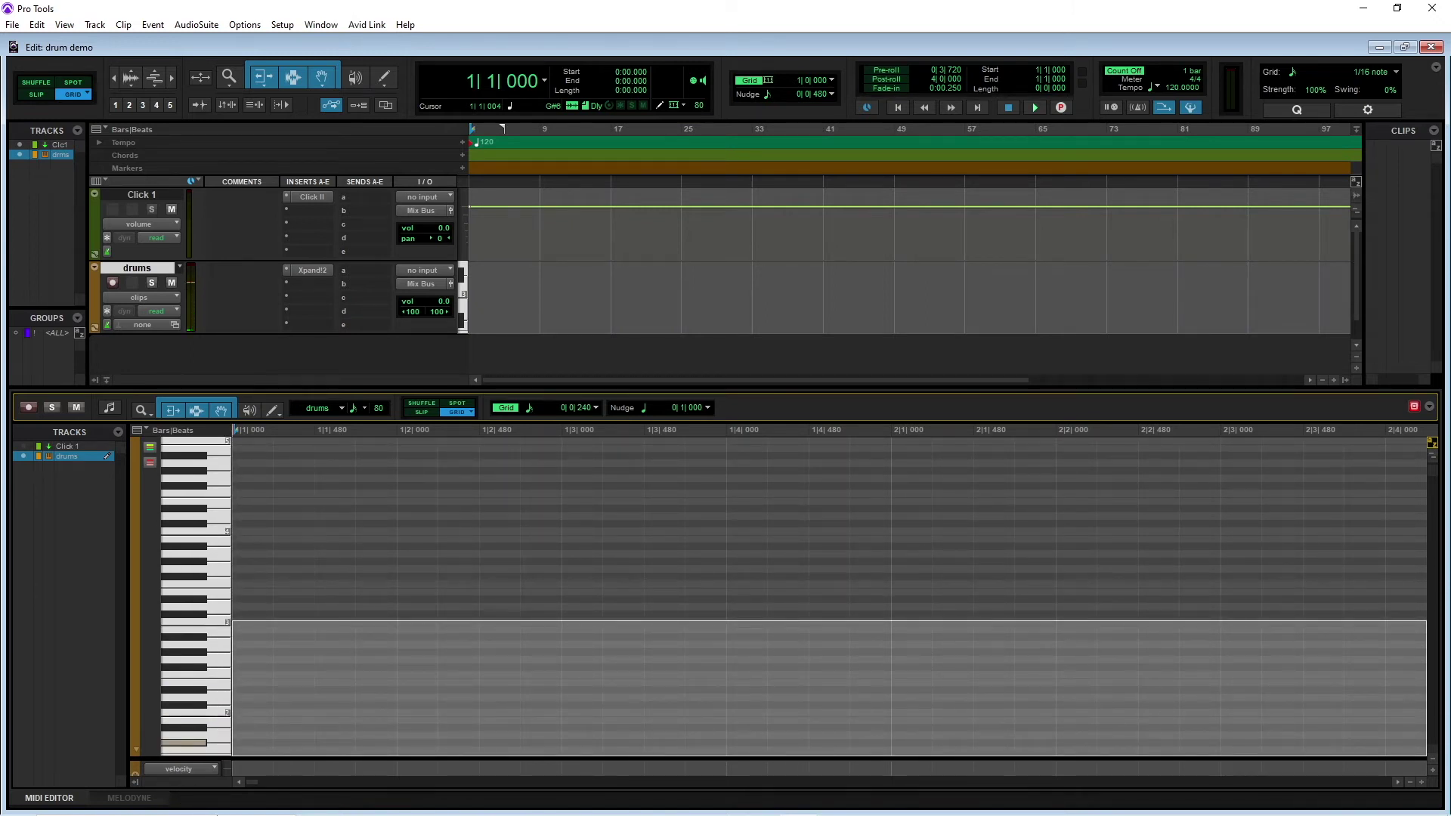
left_click_drag(199, 596, 189, 782)
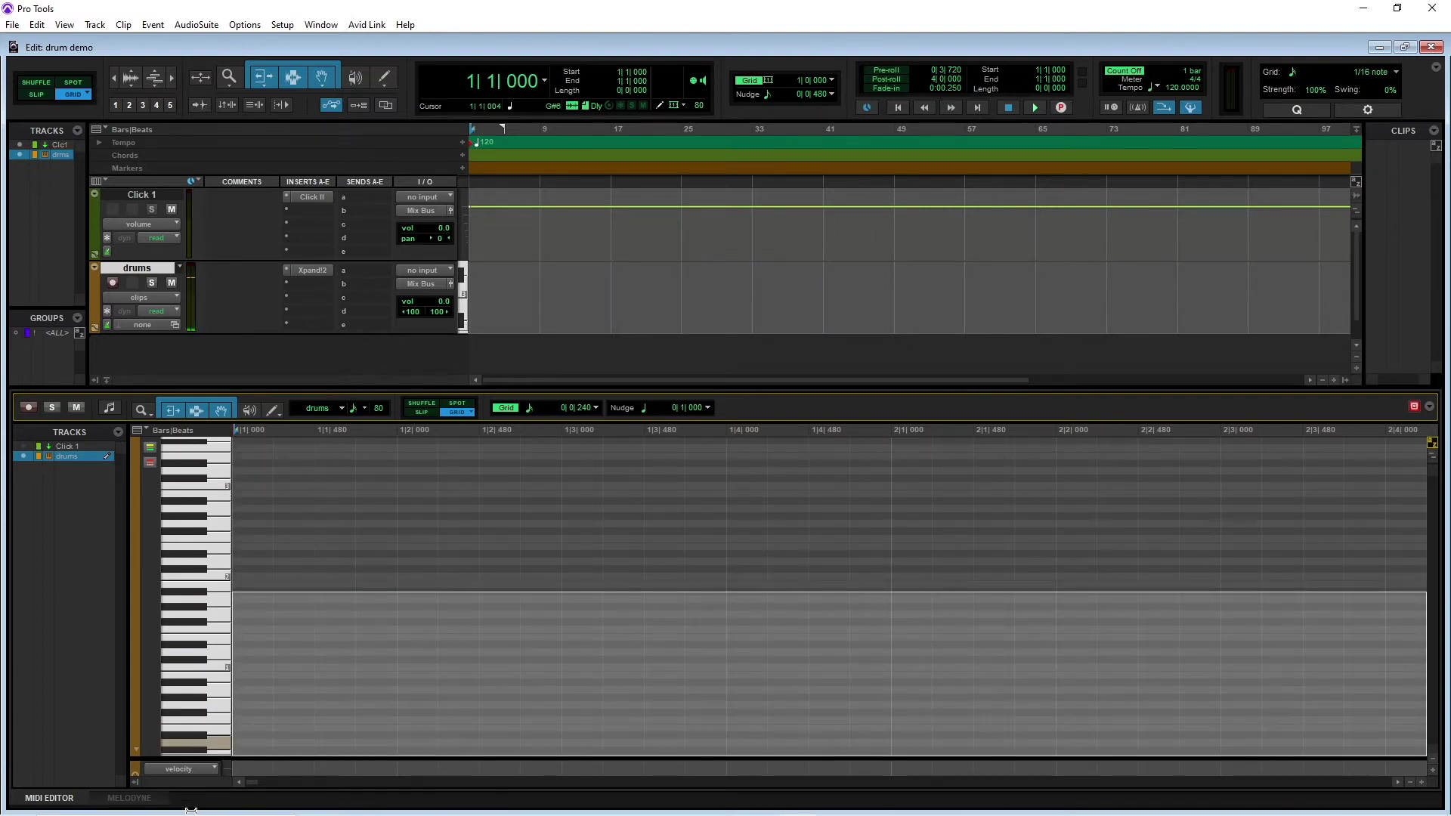
left_click(349, 743)
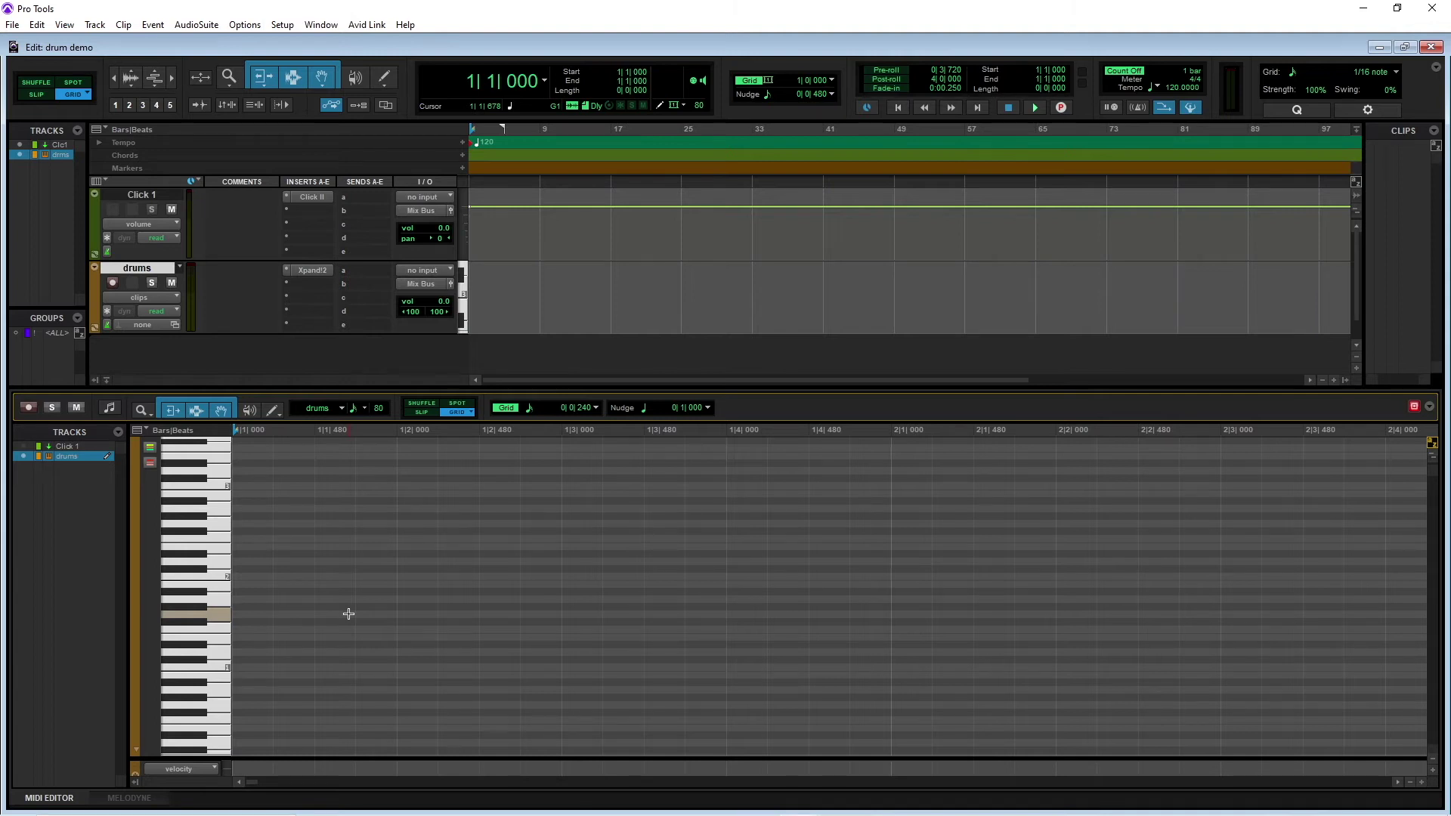
left_click(202, 664)
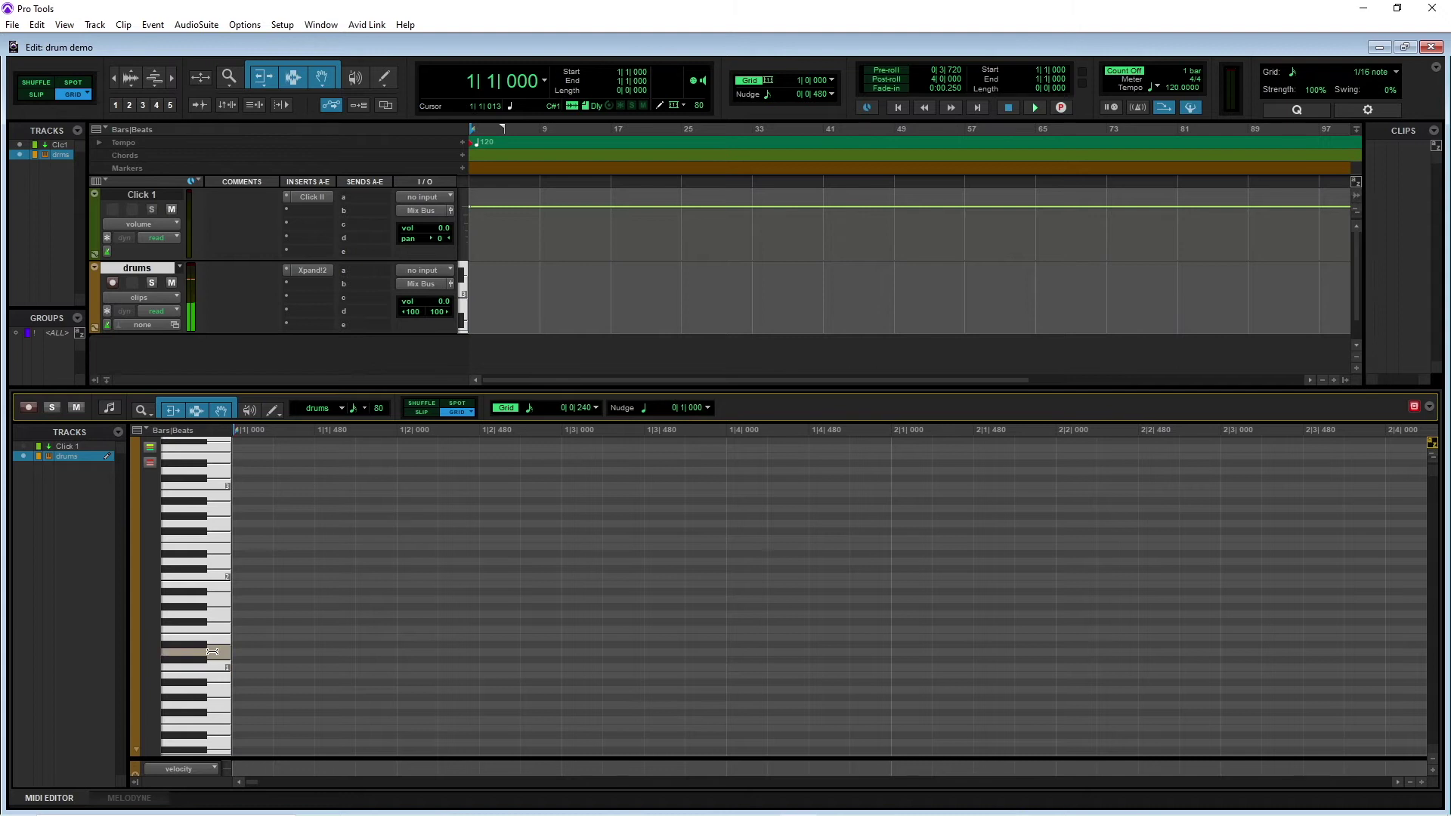
left_click(213, 652)
left_click(217, 640)
left_click(220, 614)
left_click(222, 597)
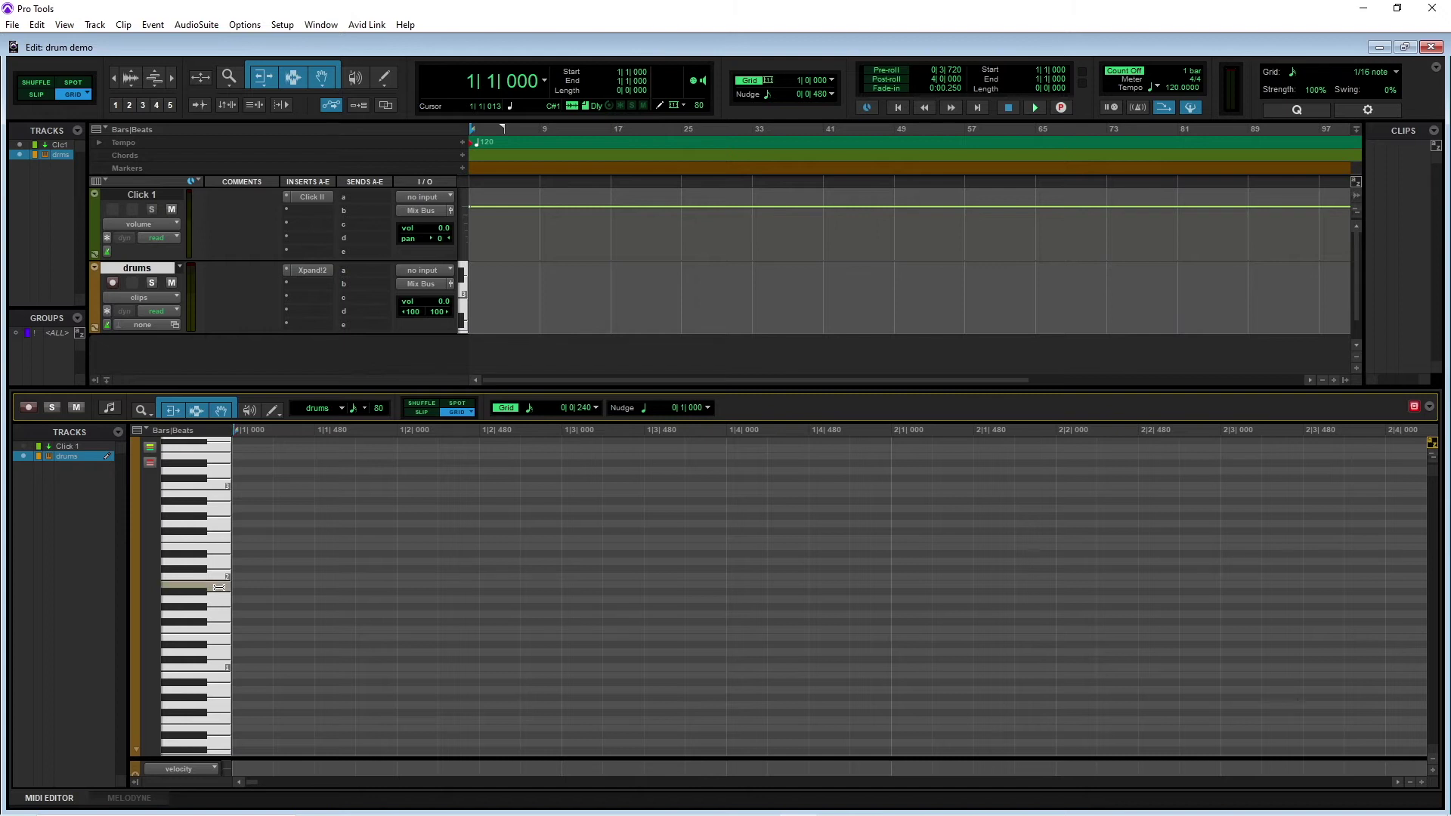
Add 0|0|240 notes on C1 at all four beats of bar 1 in the drums track.
left_click(239, 668)
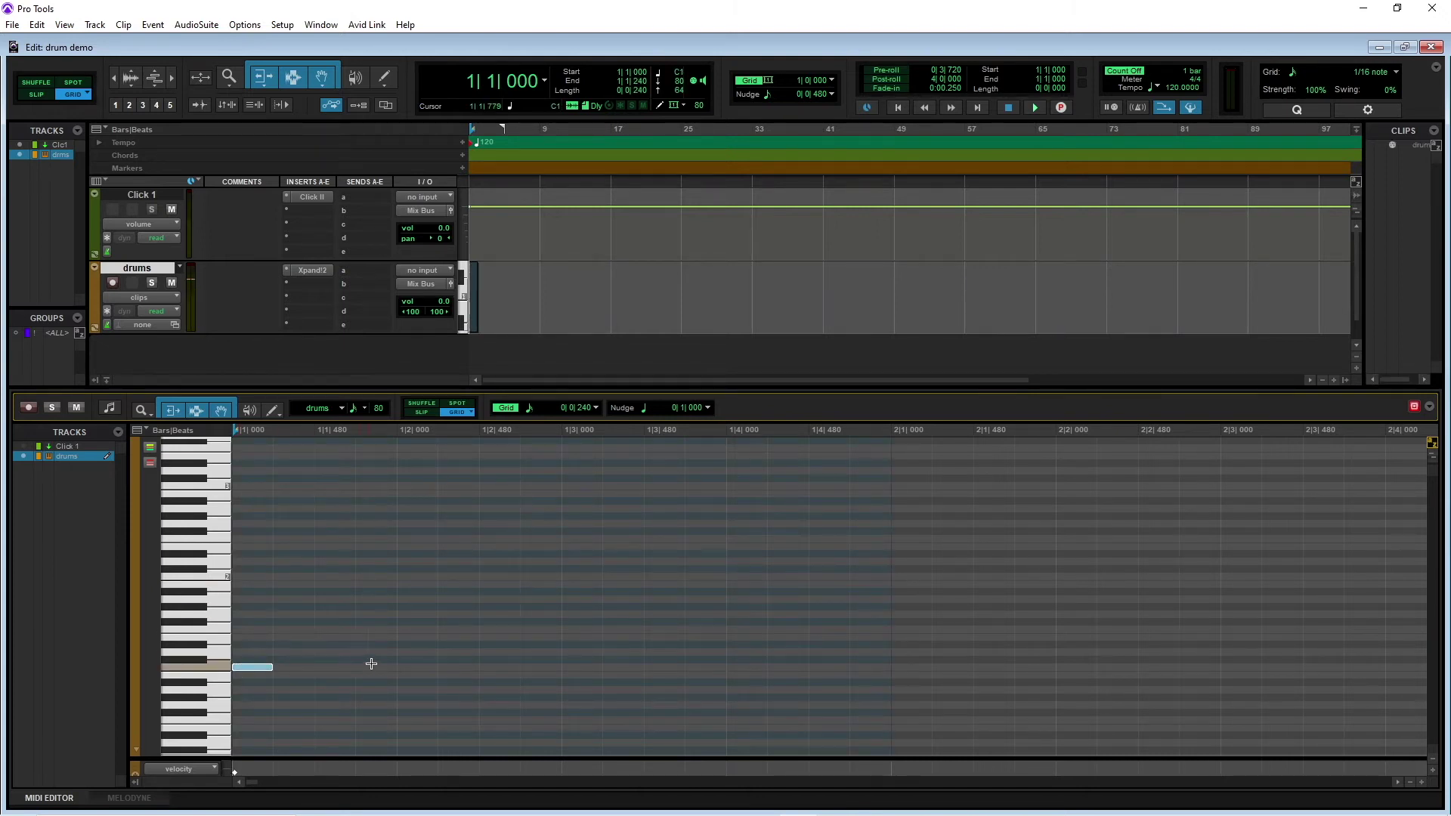
left_click(403, 668)
left_click(403, 668)
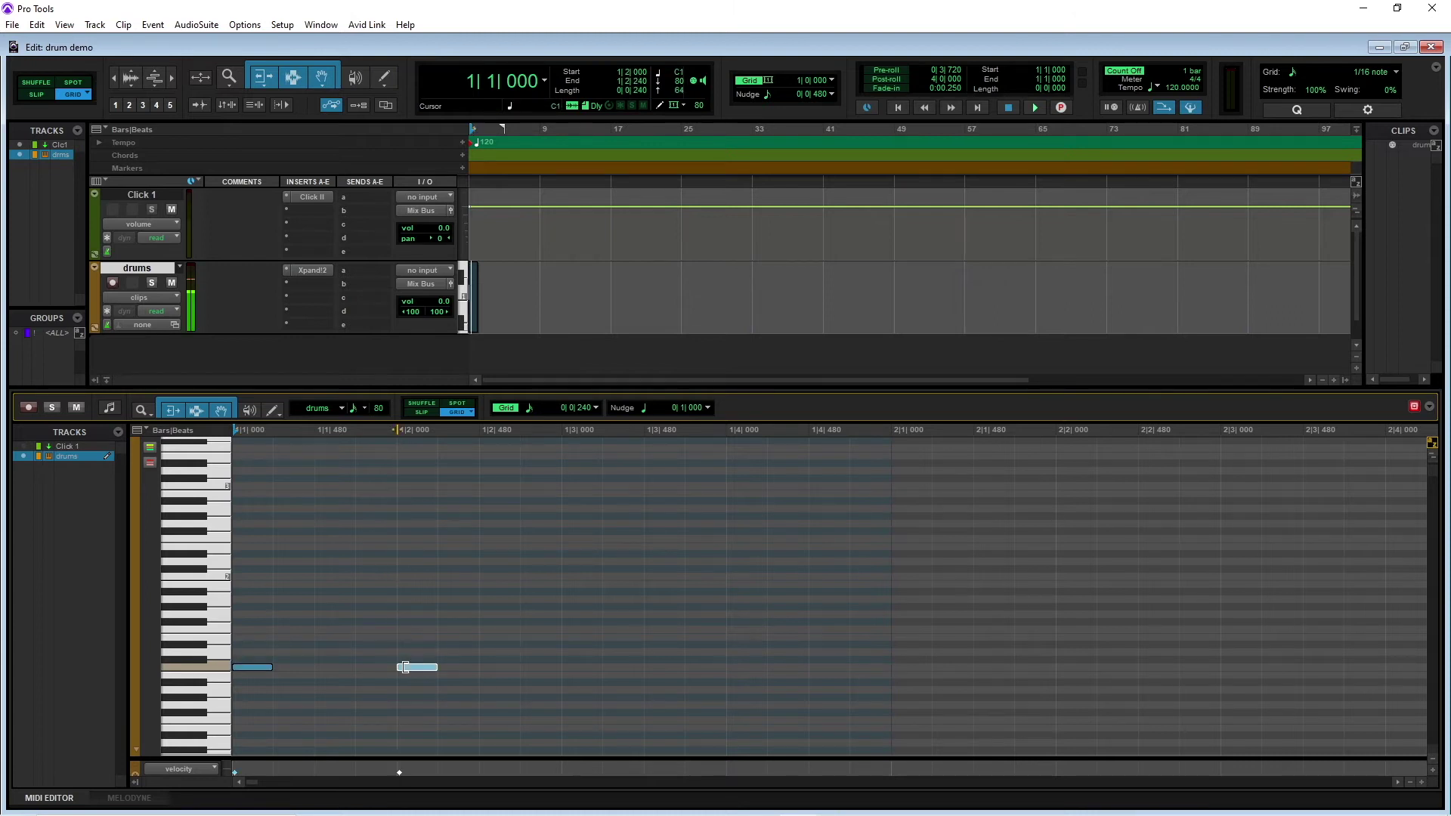
left_click(564, 668)
left_click(736, 669)
left_click(736, 669)
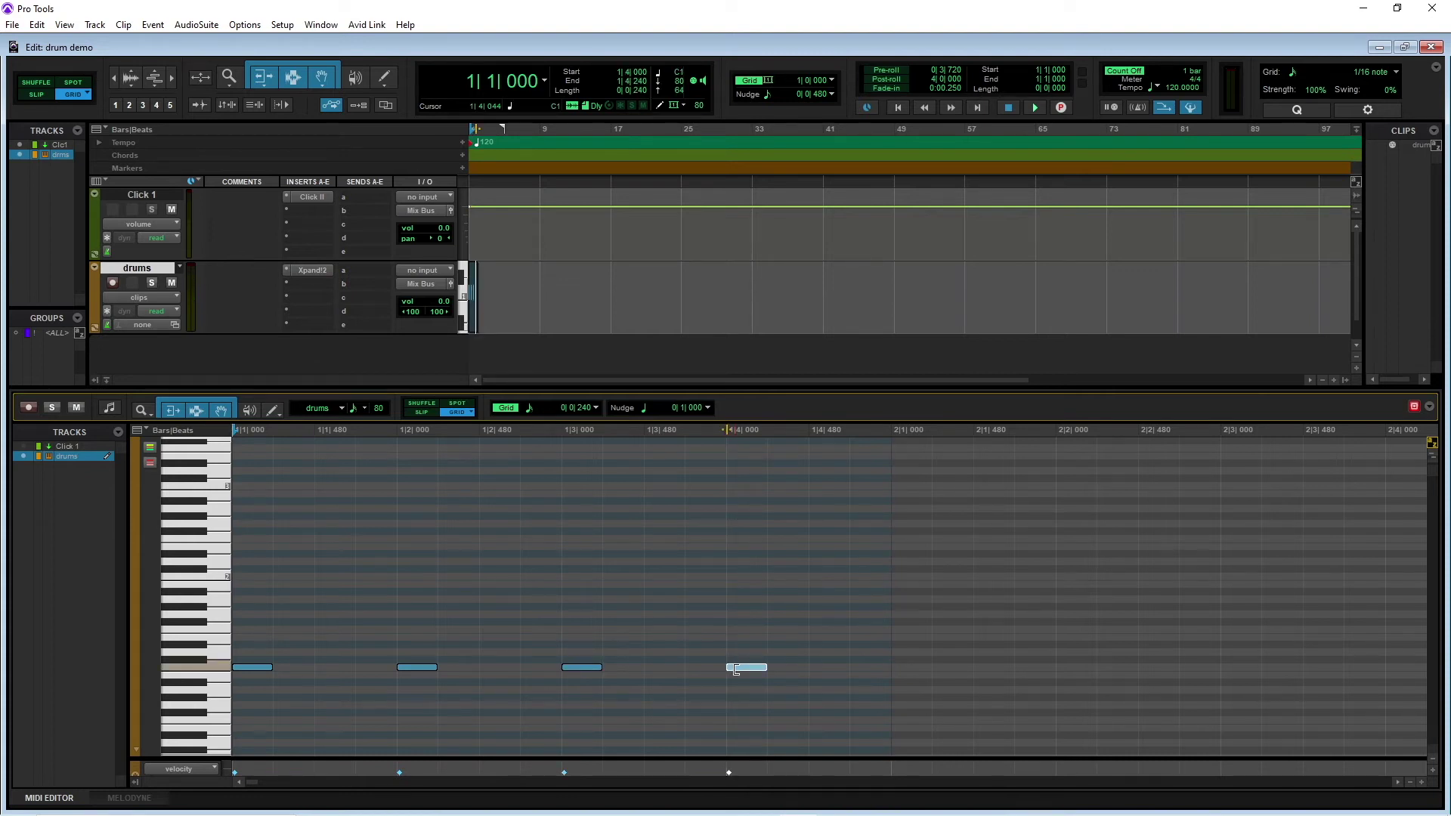
Add 0|0|240 notes on D1 at 1|1|480 and 1|3|480 in the drums track, and play back the beat.
left_click(216, 653)
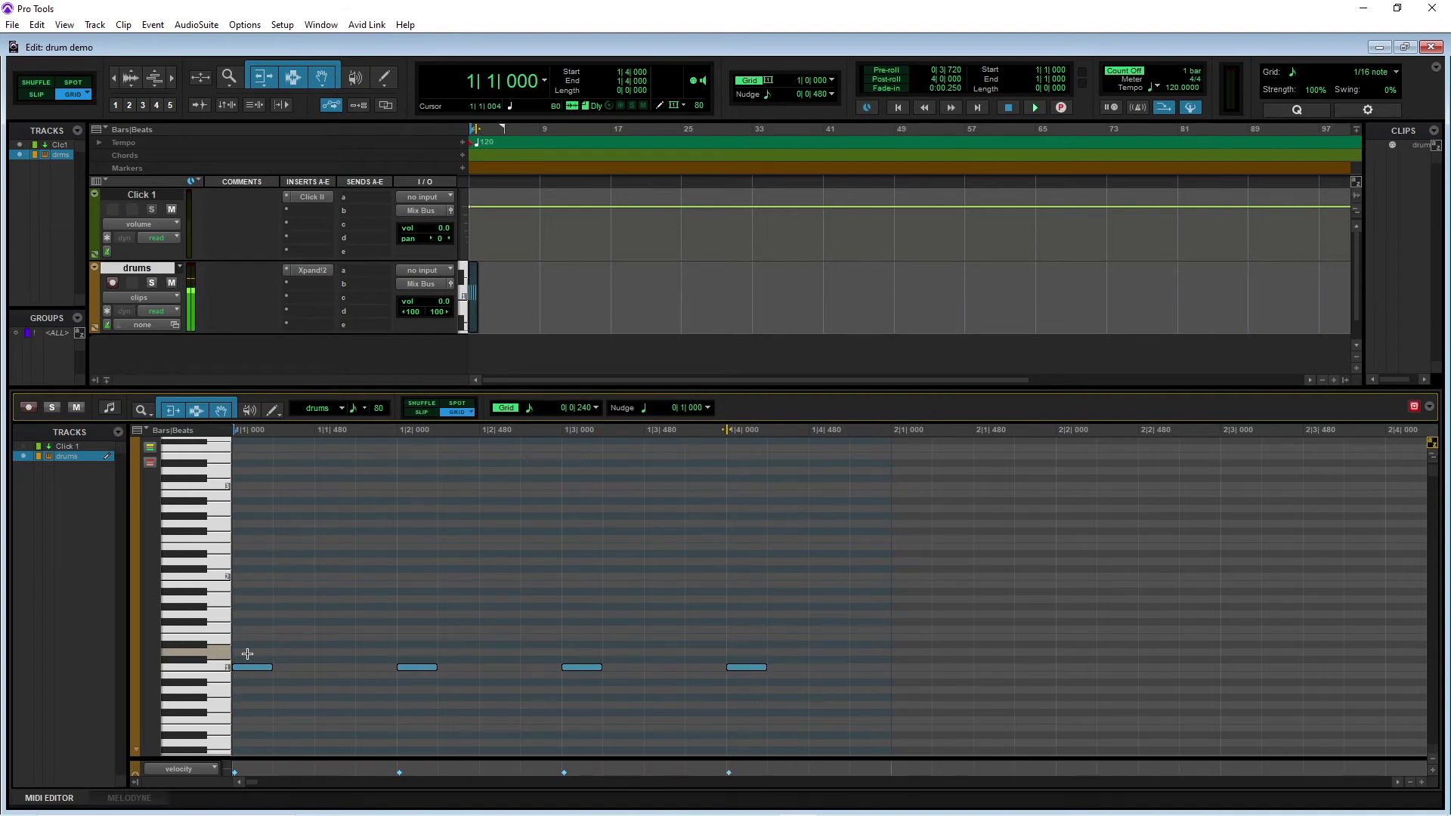
left_click(333, 651)
left_click(333, 651)
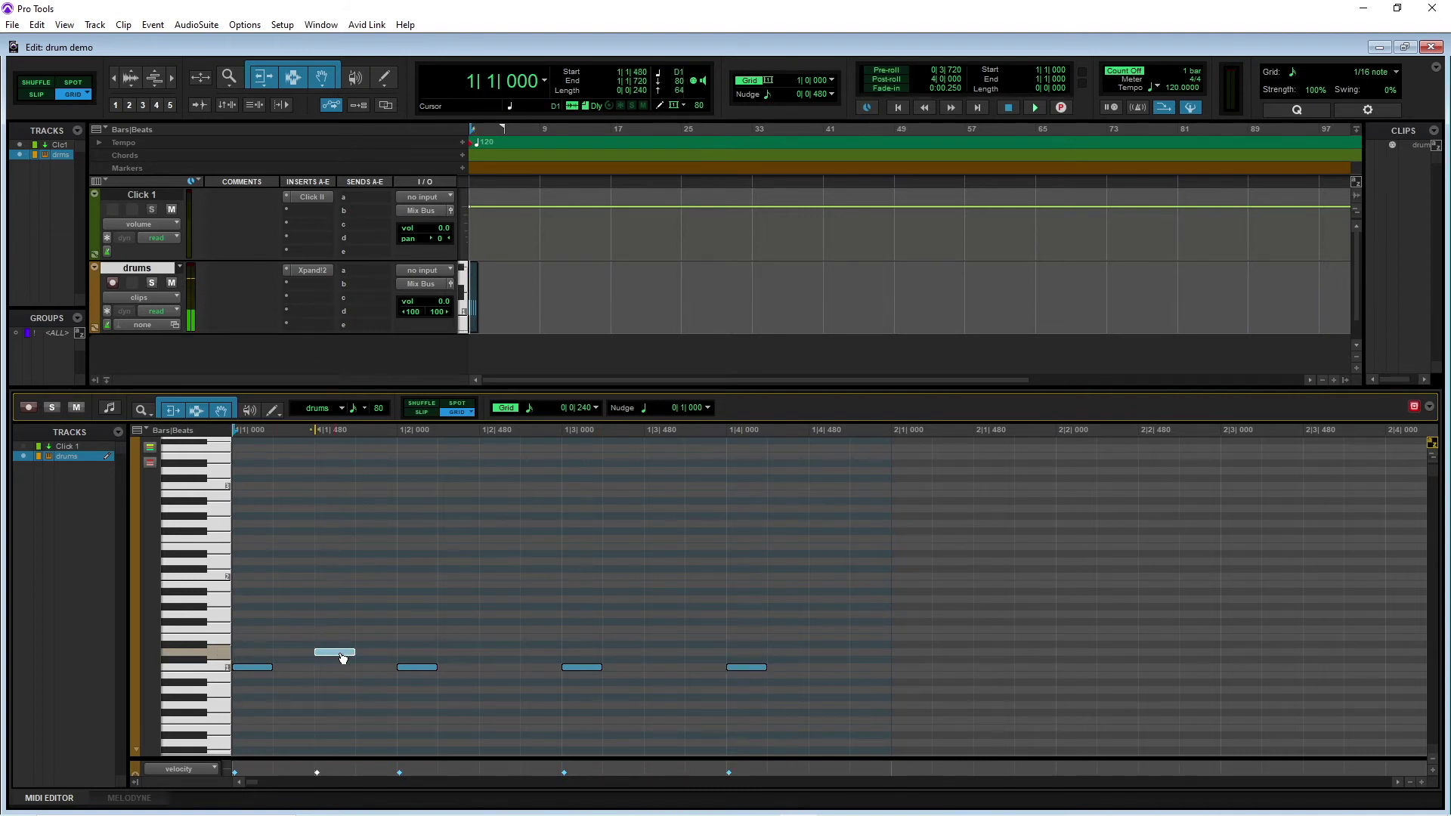
left_click(663, 655)
left_click(663, 654)
left_click(1033, 106)
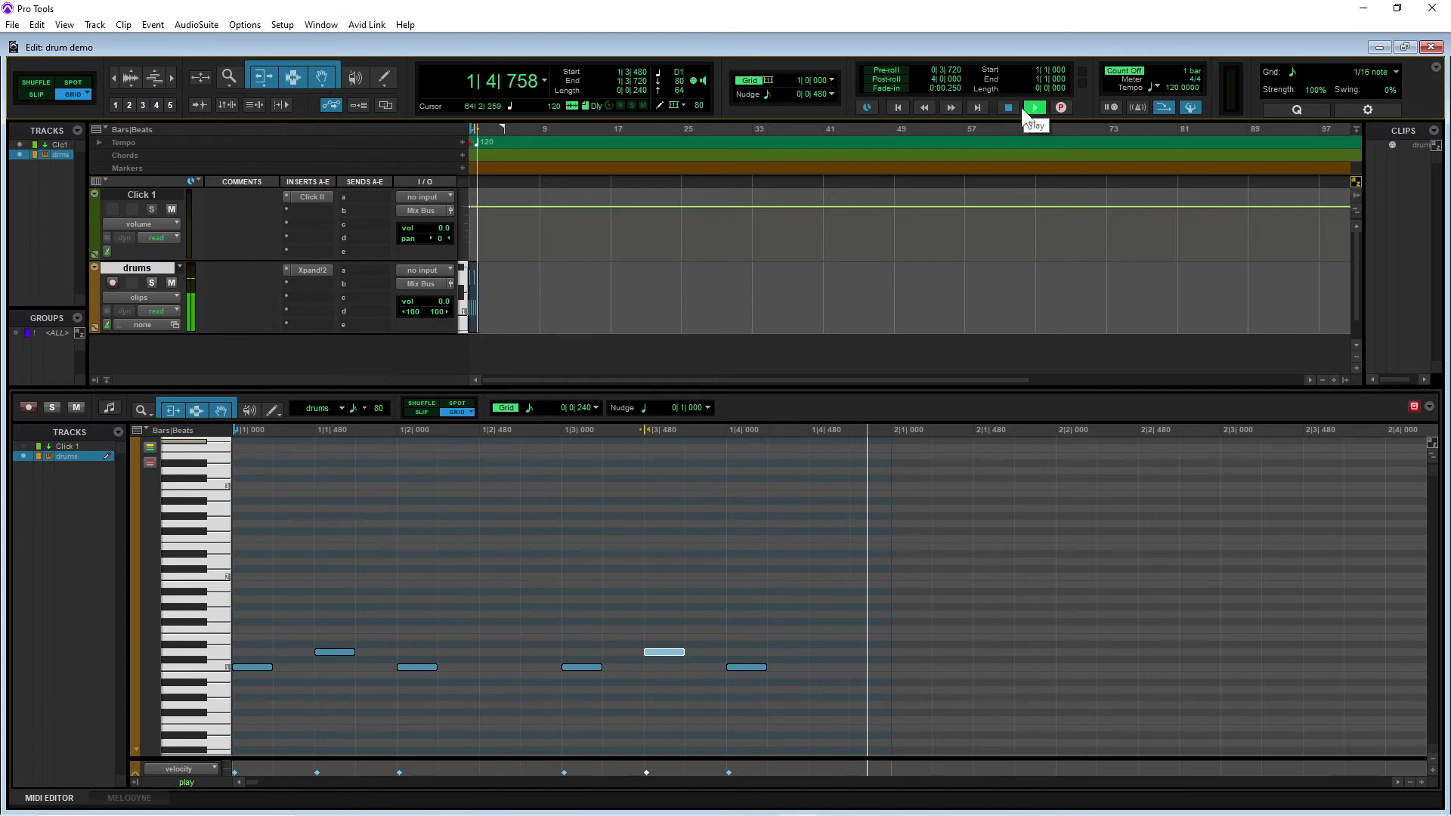
left_click(1008, 108)
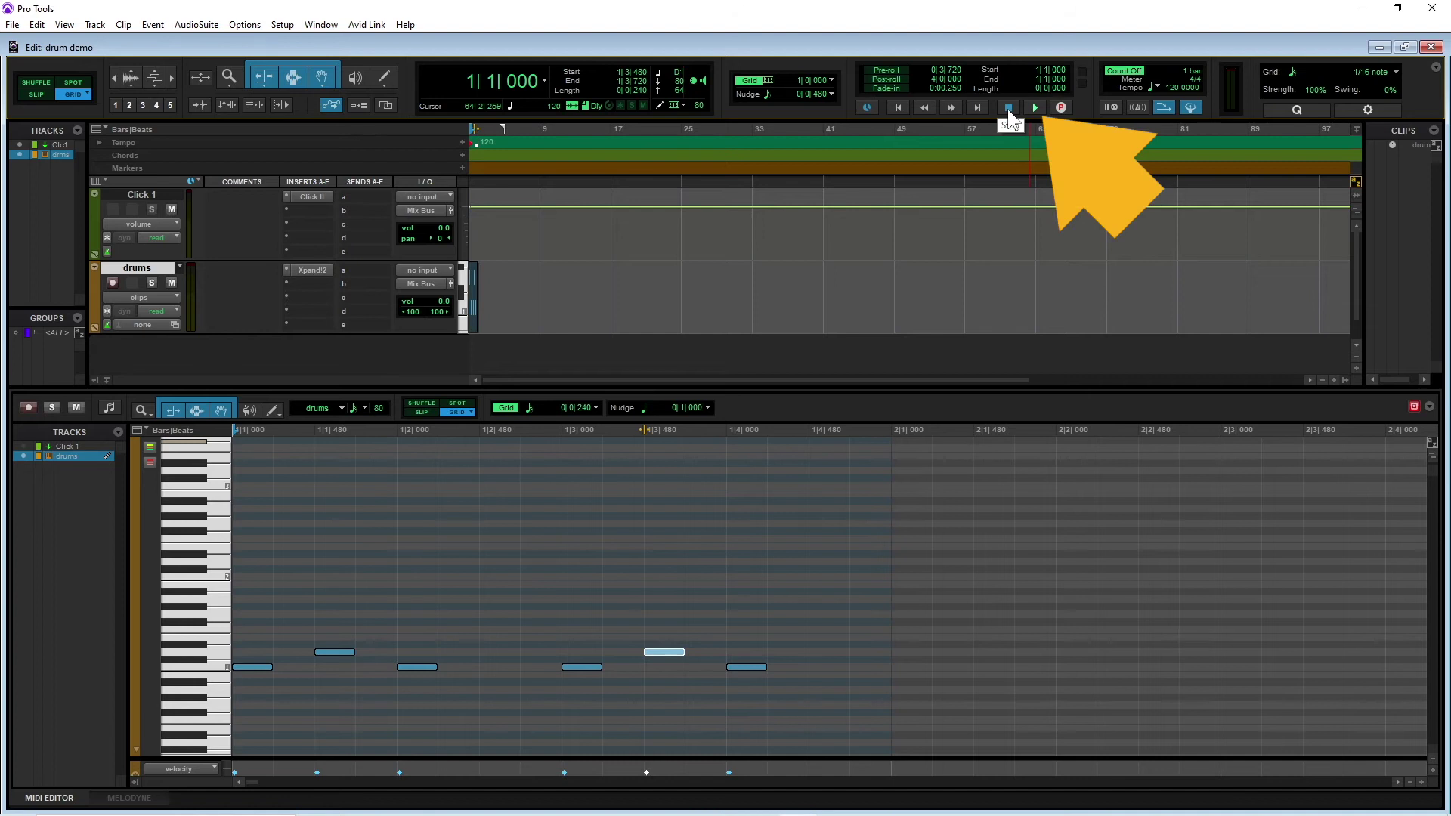
Enable loop playback, set the playback range from 1|1|000 to 2|1|000, and listen to the loop.
right_click(1034, 107)
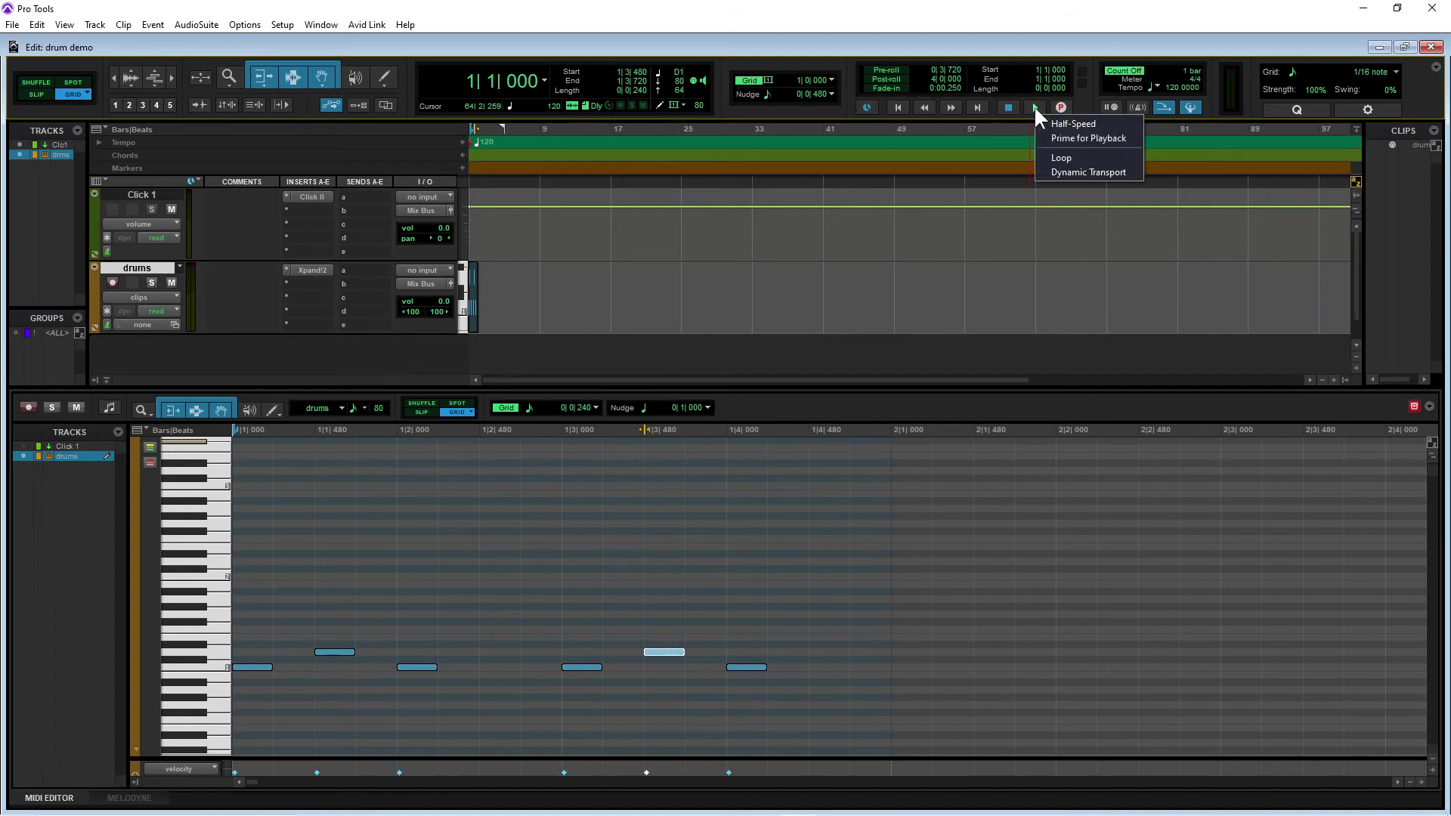
left_click(1073, 158)
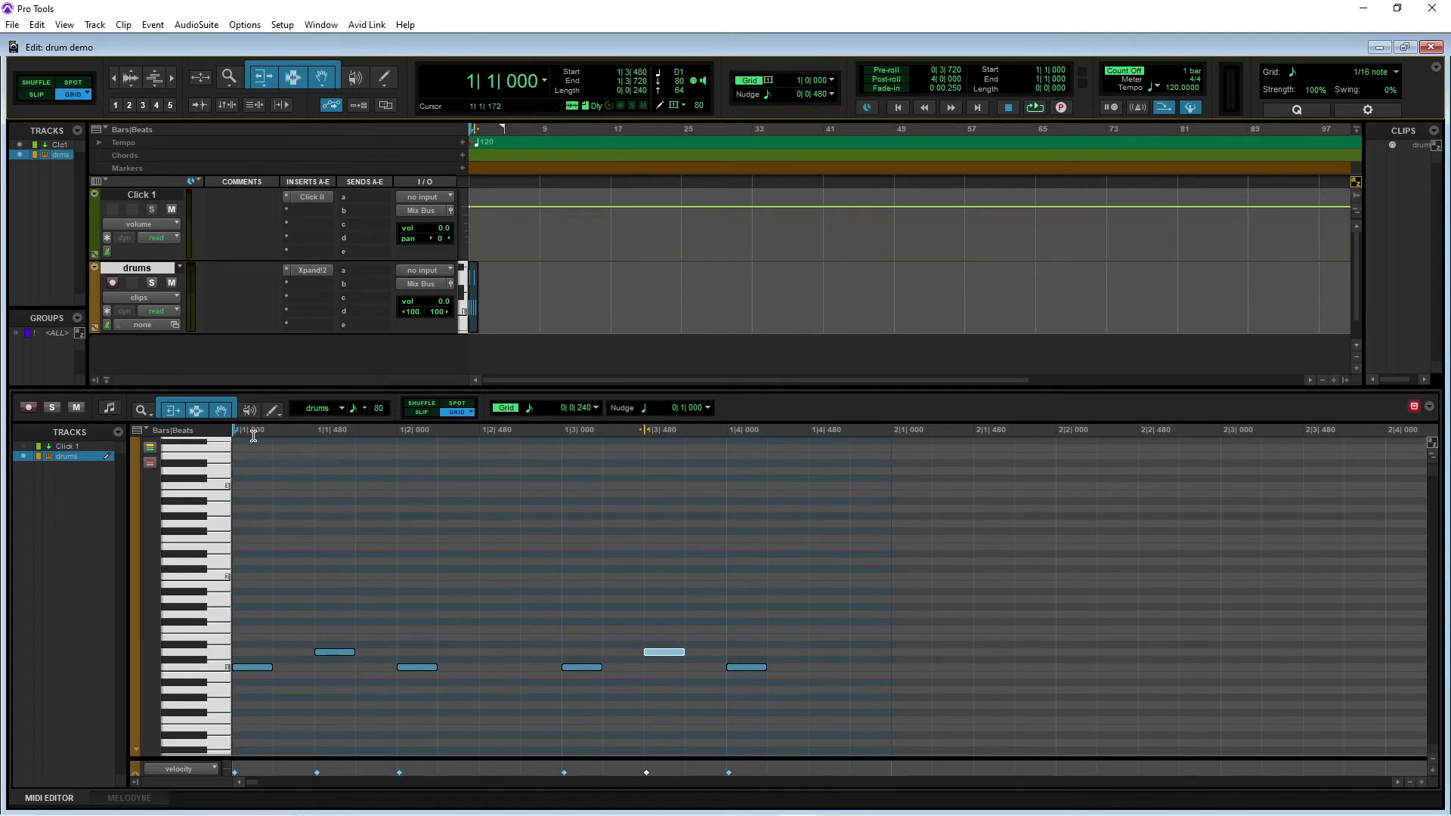
left_click_drag(238, 434, 268, 442)
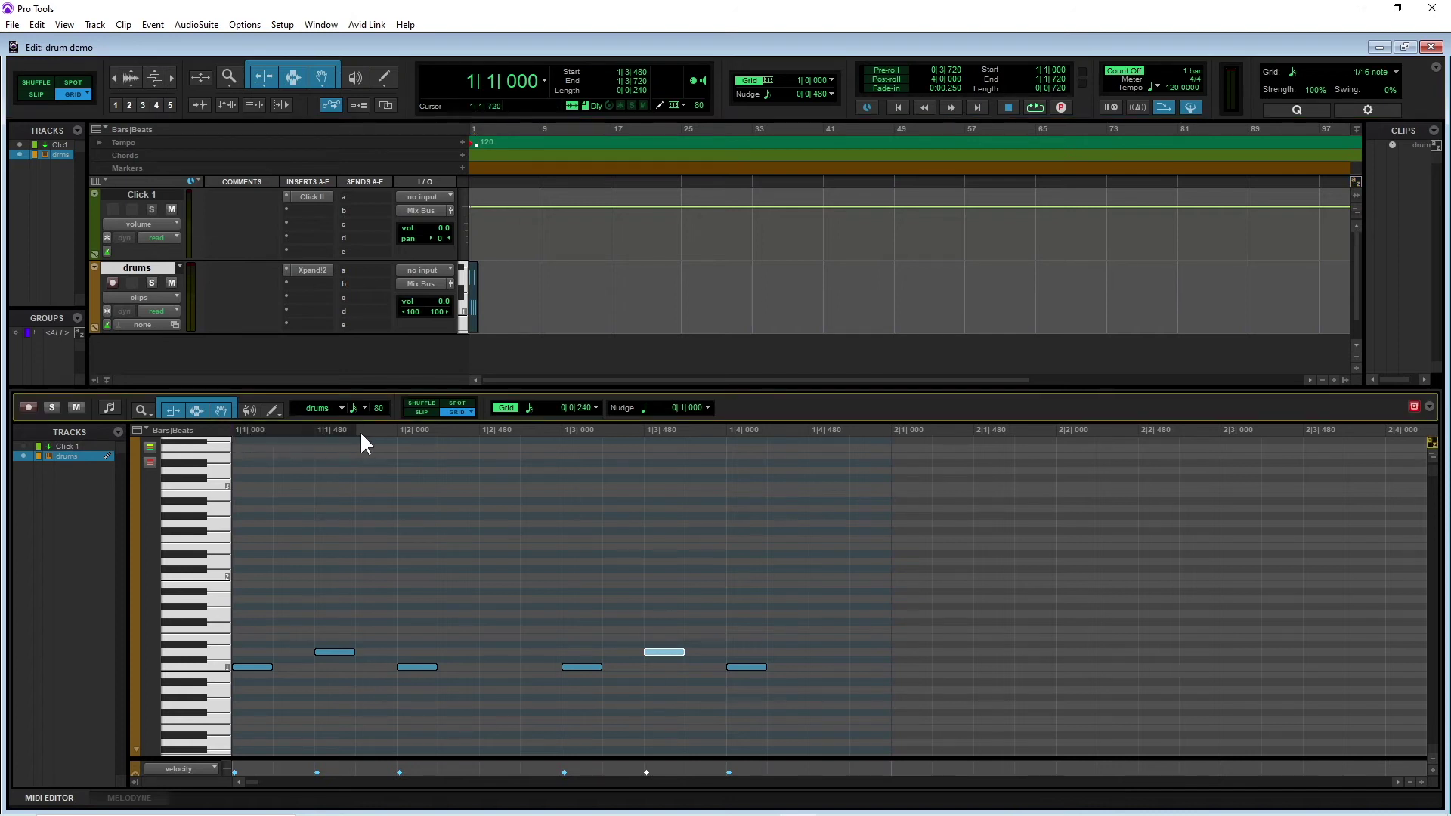
left_click(884, 451, "shift")
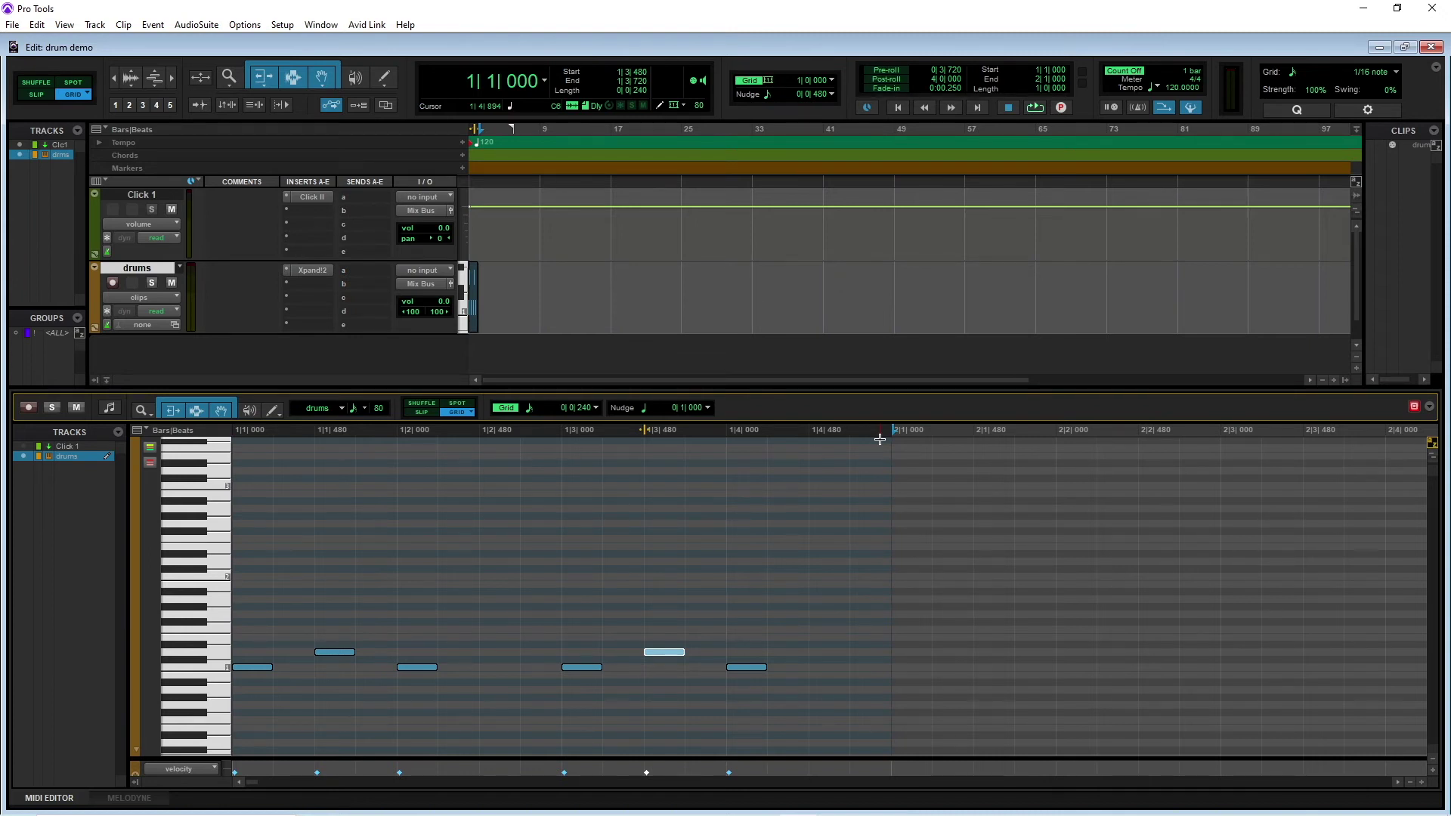
left_click(1035, 107)
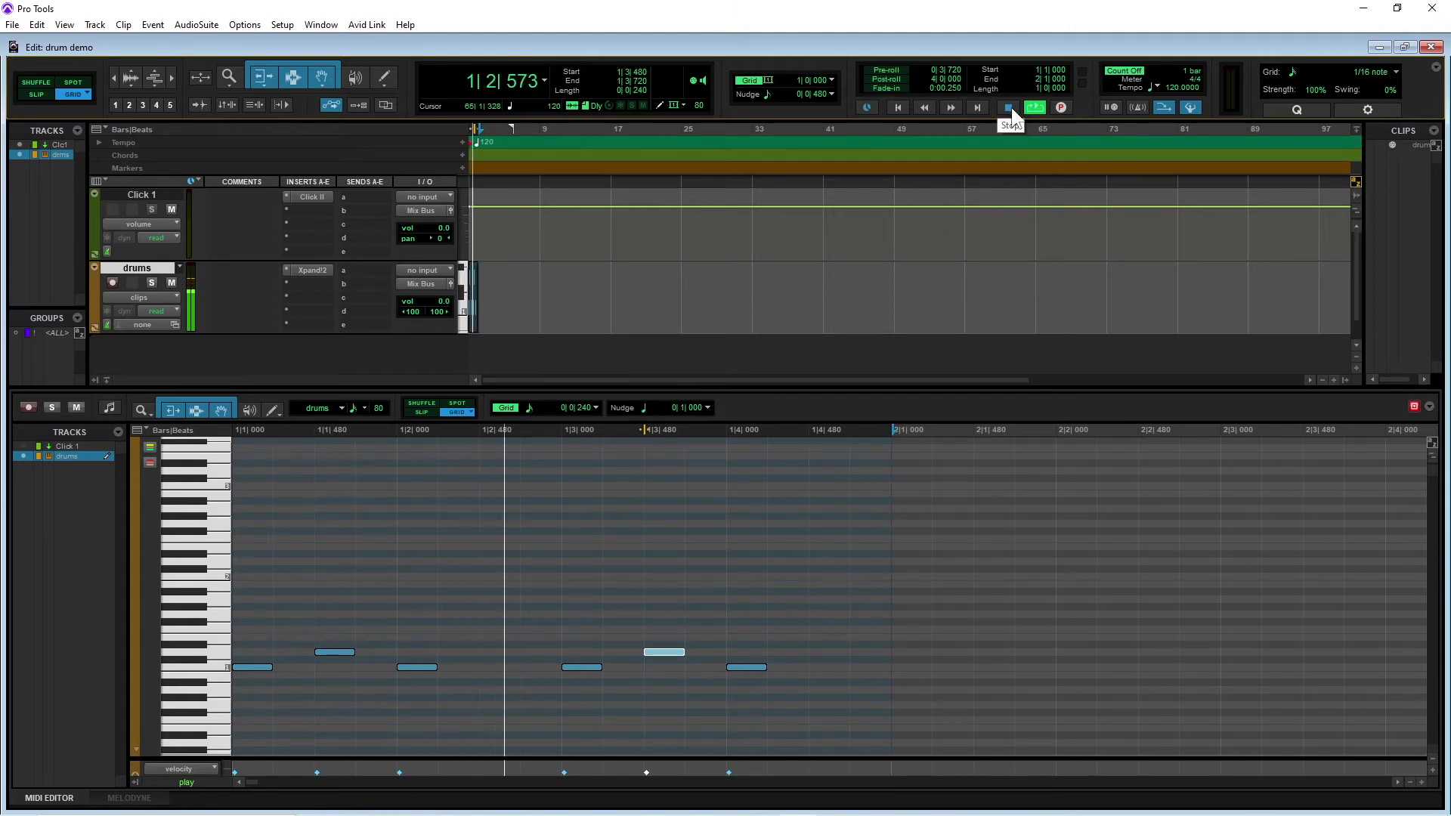
left_click(1010, 108)
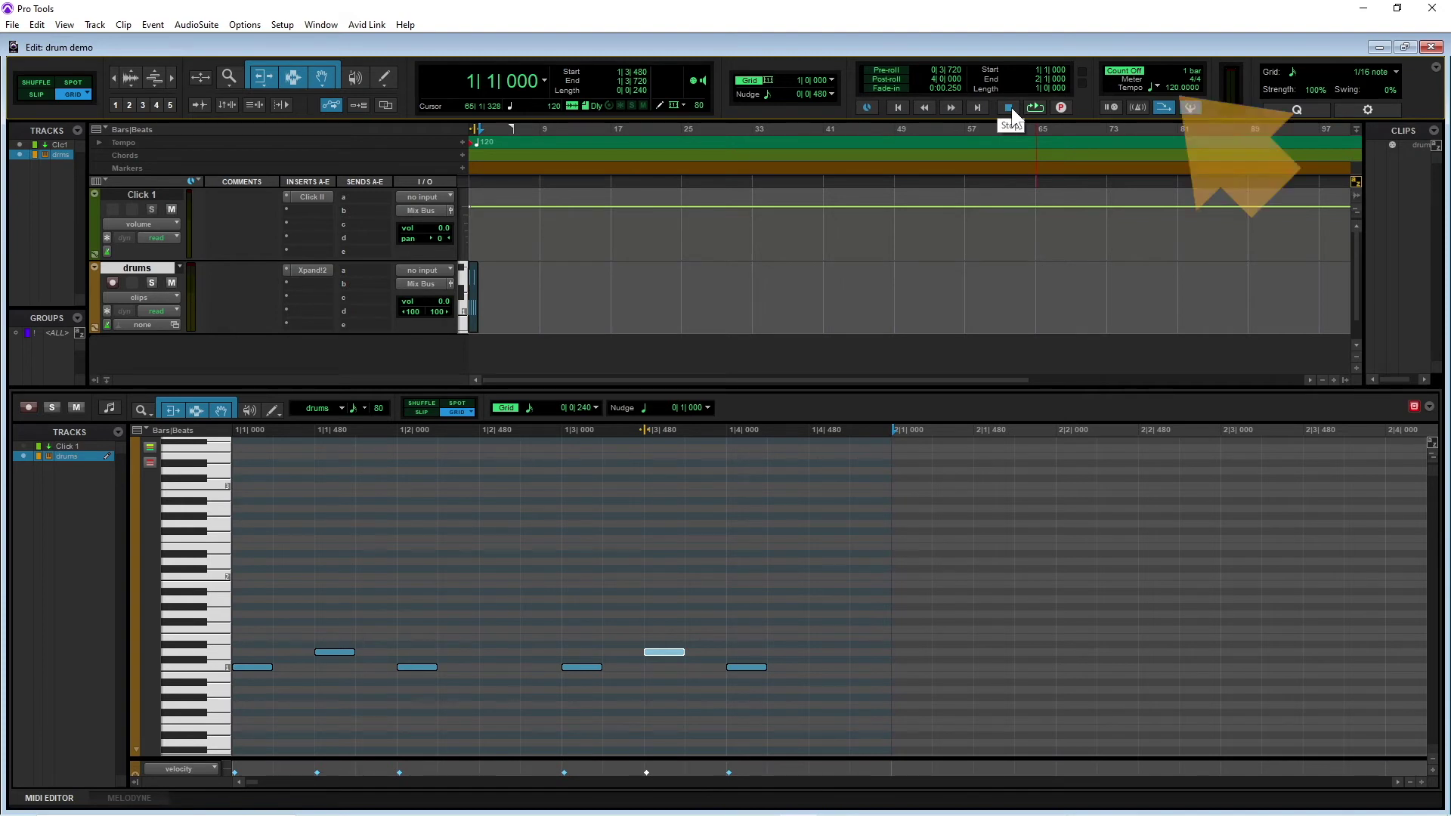
Try the drum loop at a tempo of 60 BPM, and restore the tempo to 120 BPM.
left_click(1172, 86)
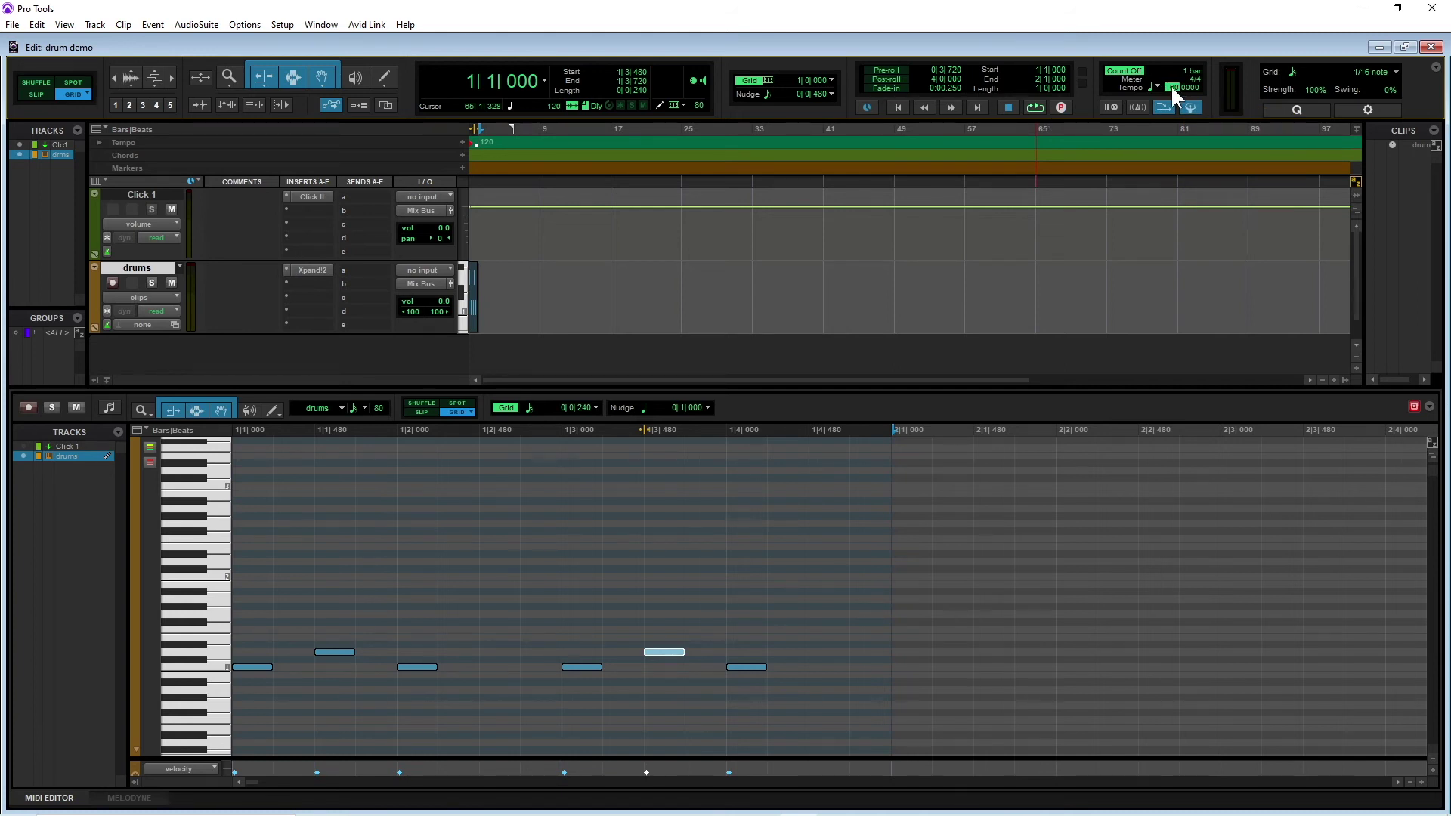
key("Return")
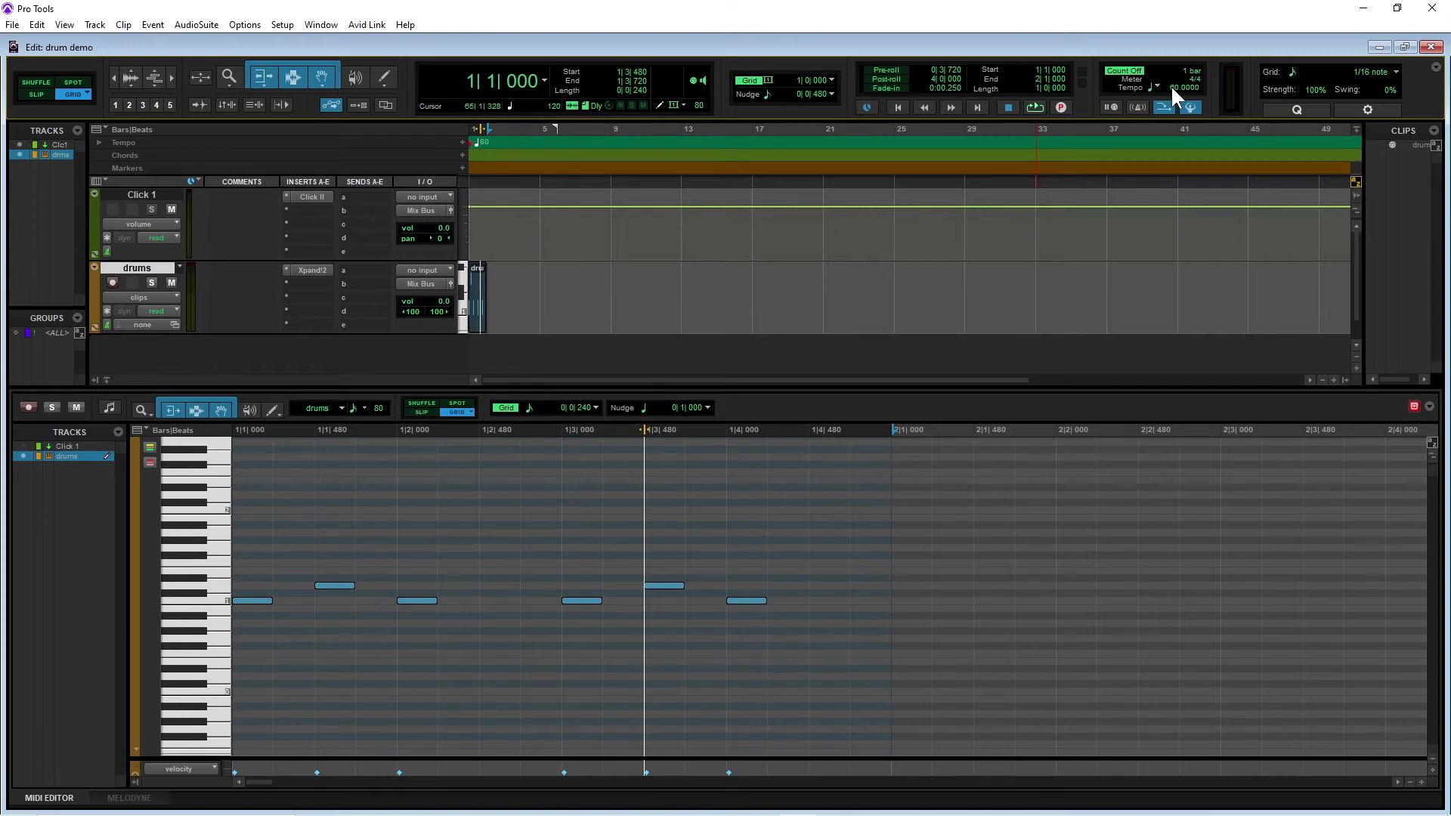
left_click(1034, 107)
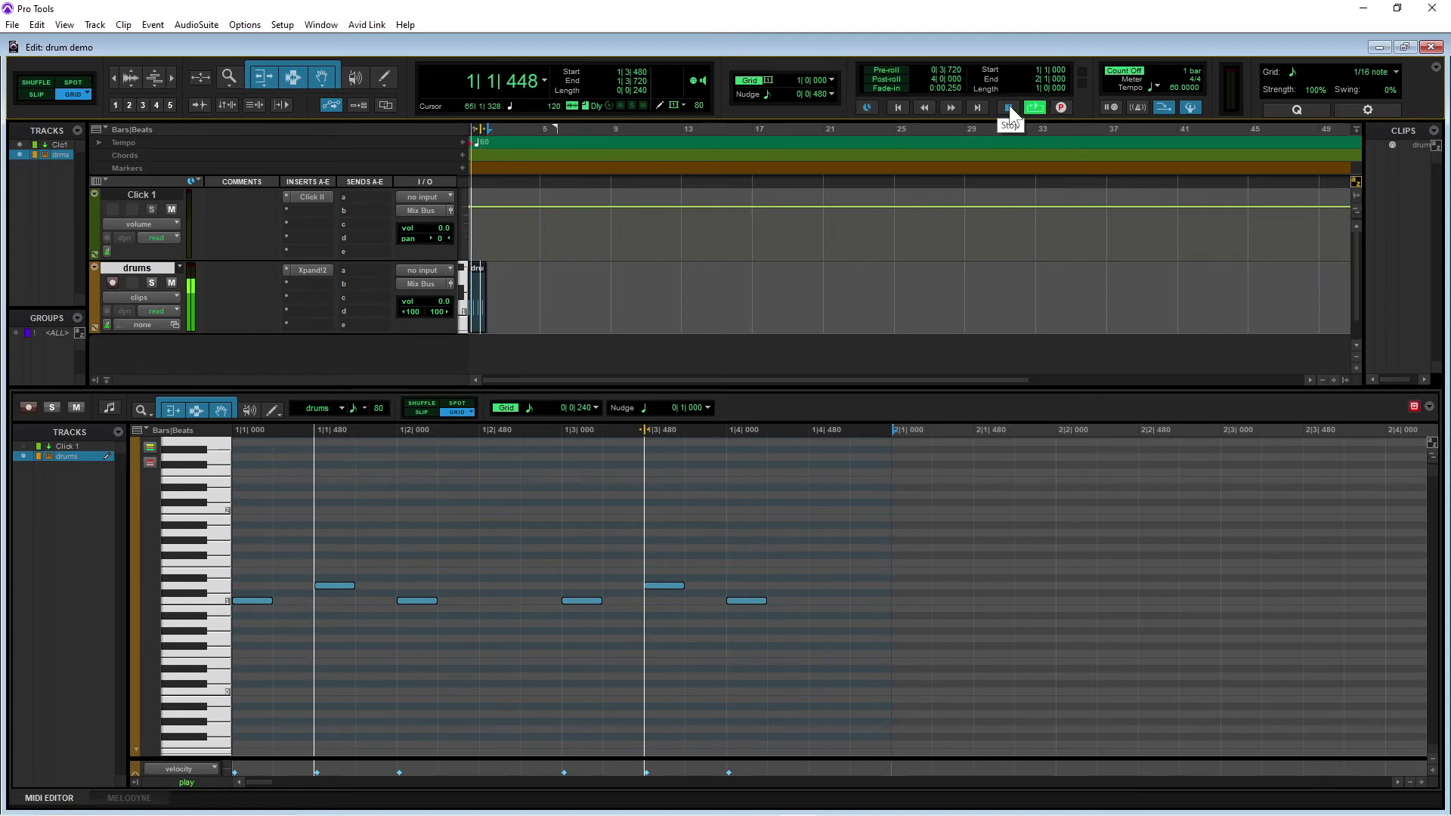
left_click(1008, 104)
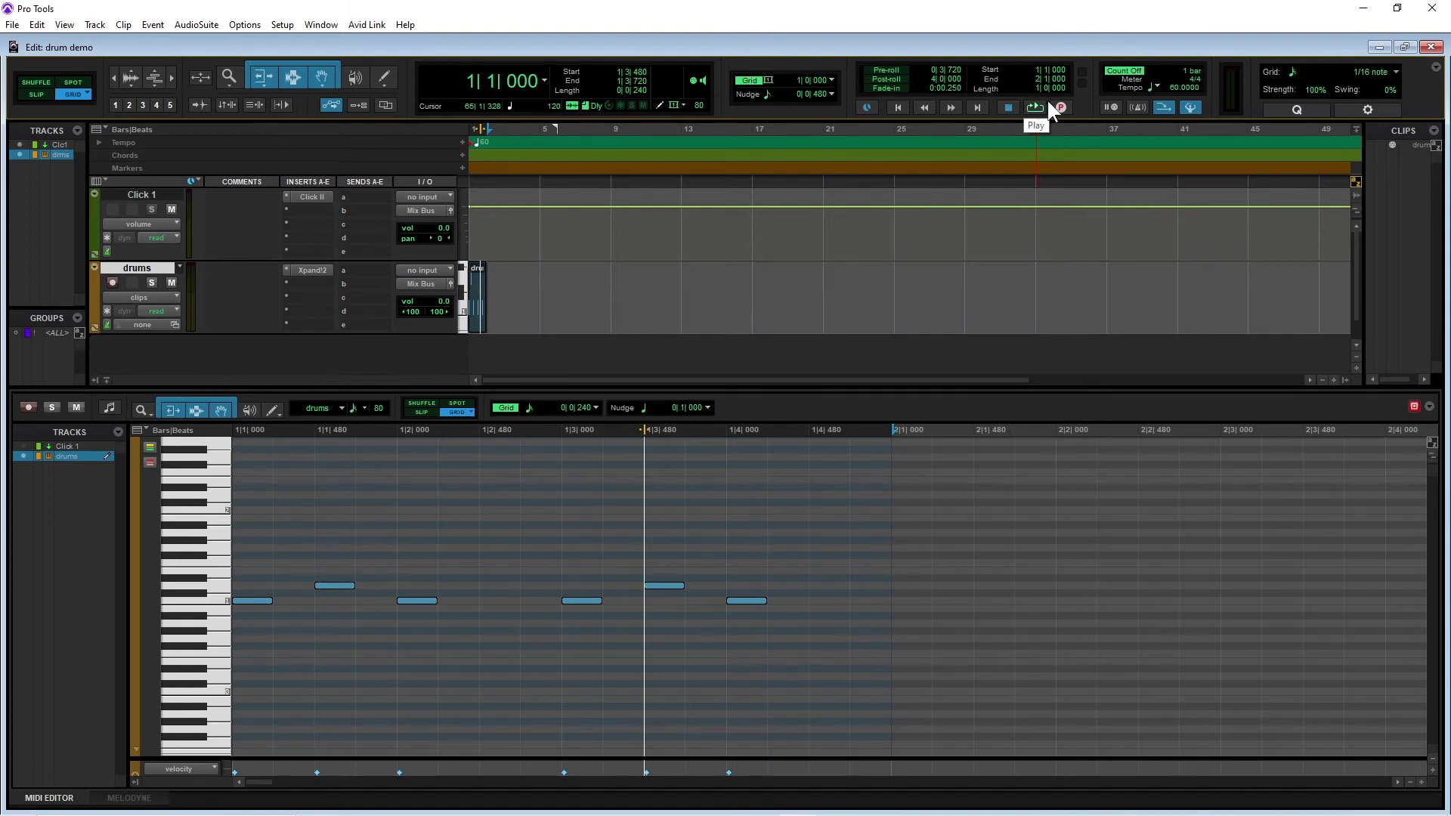
left_click(1176, 86)
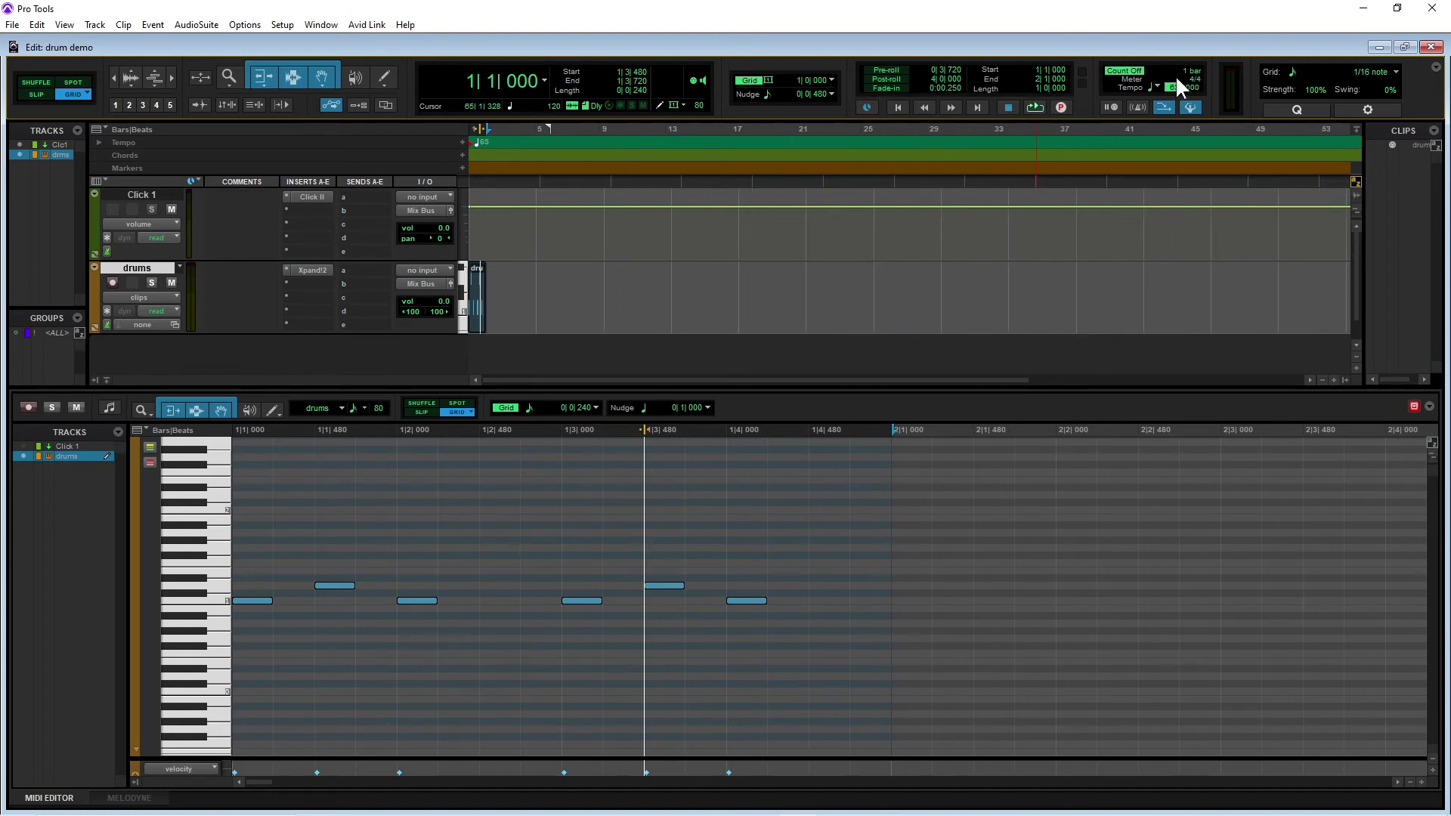
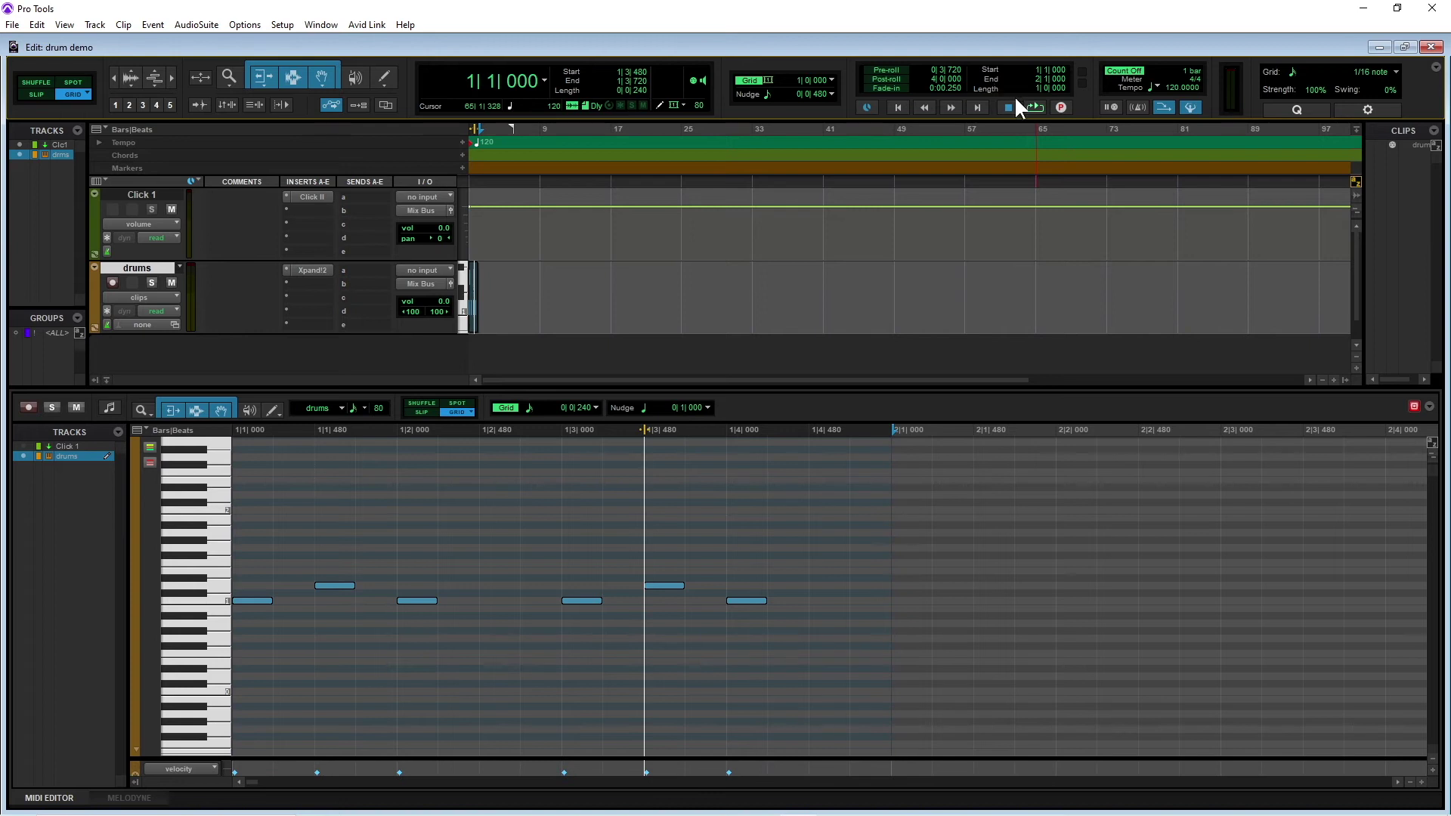
left_click(1034, 107)
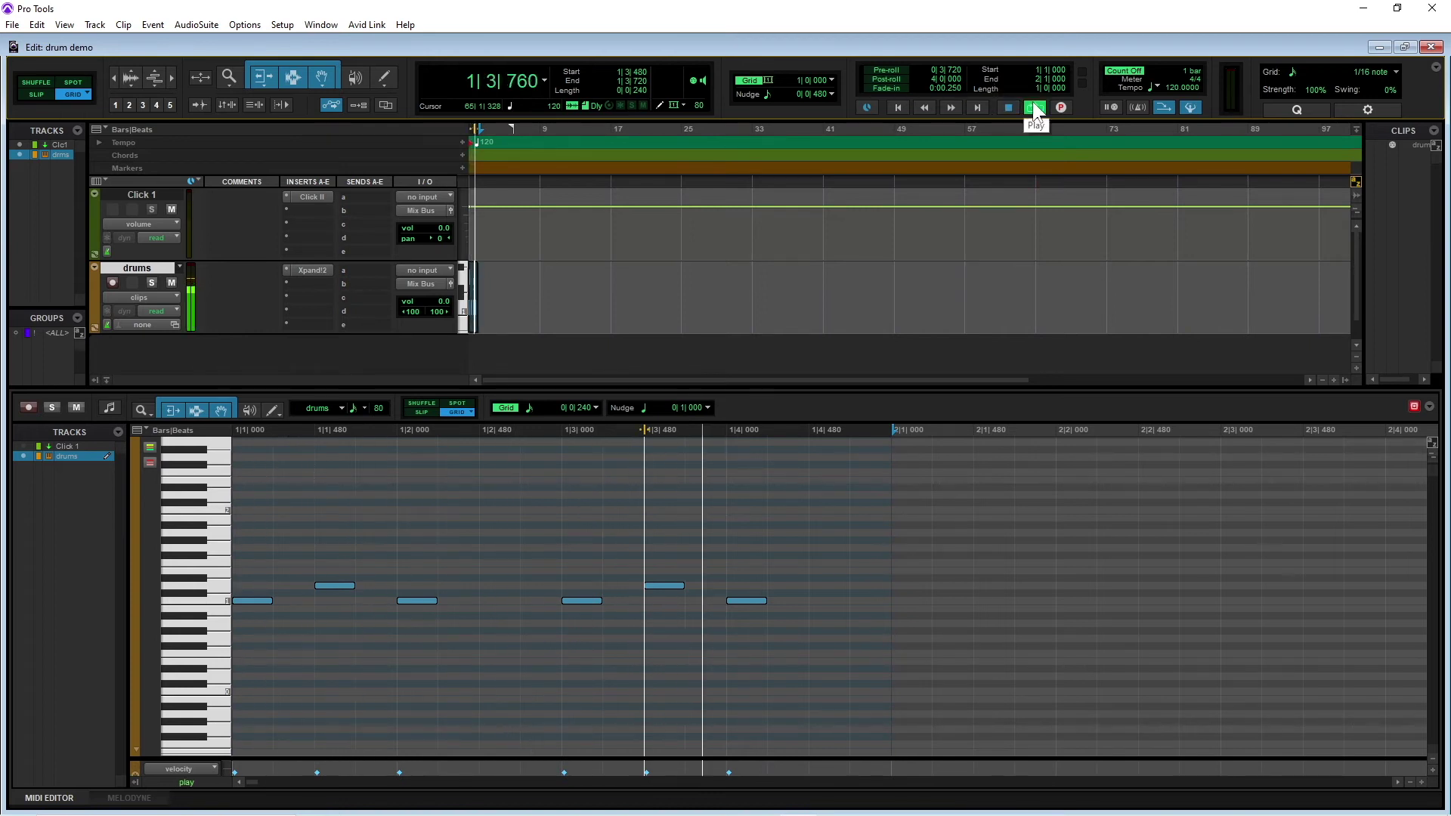
left_click(1008, 107)
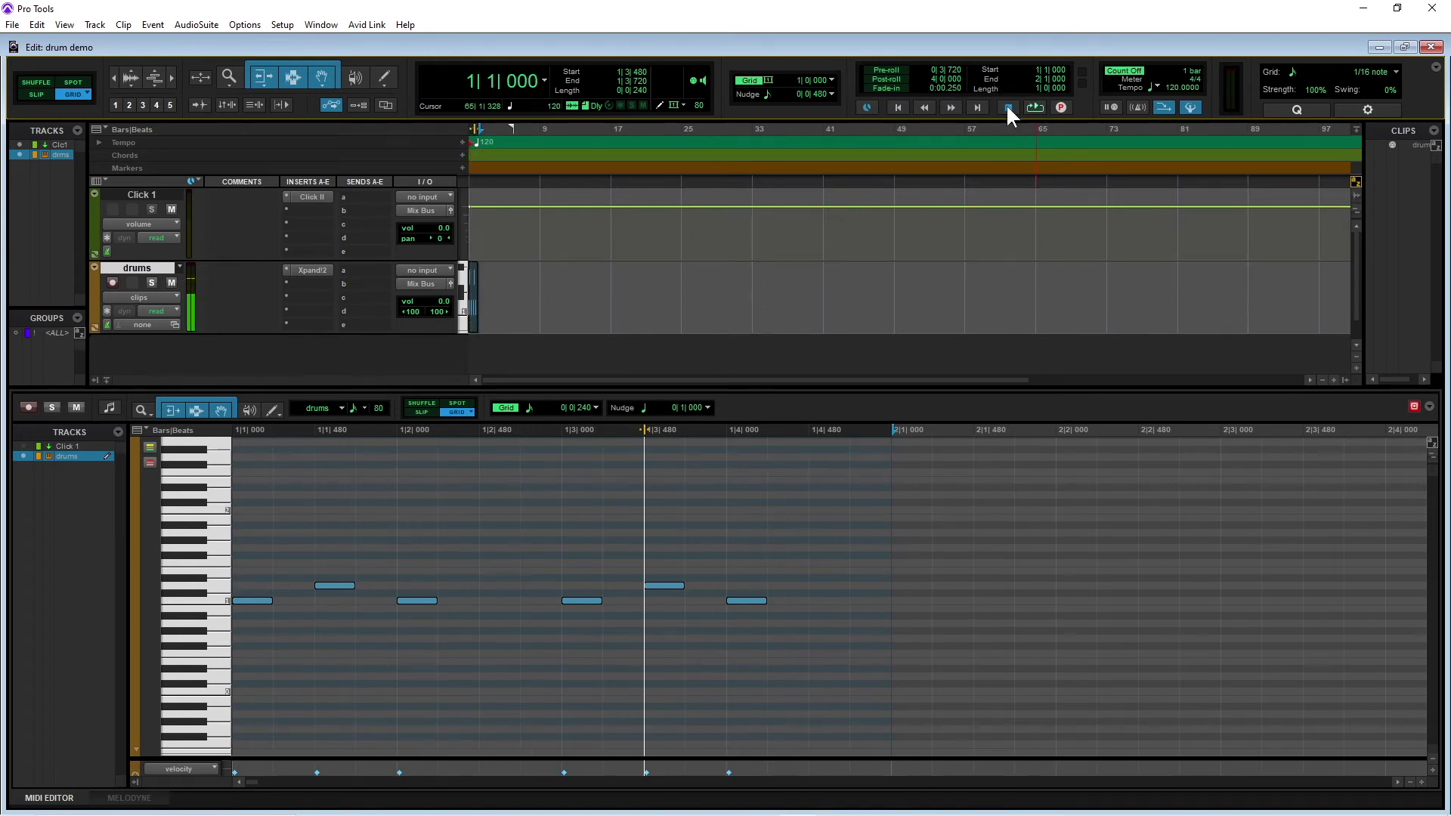
Add a C1 note at 1|2|720, and enlarge the velocity lane below the notes.
left_click(527, 601)
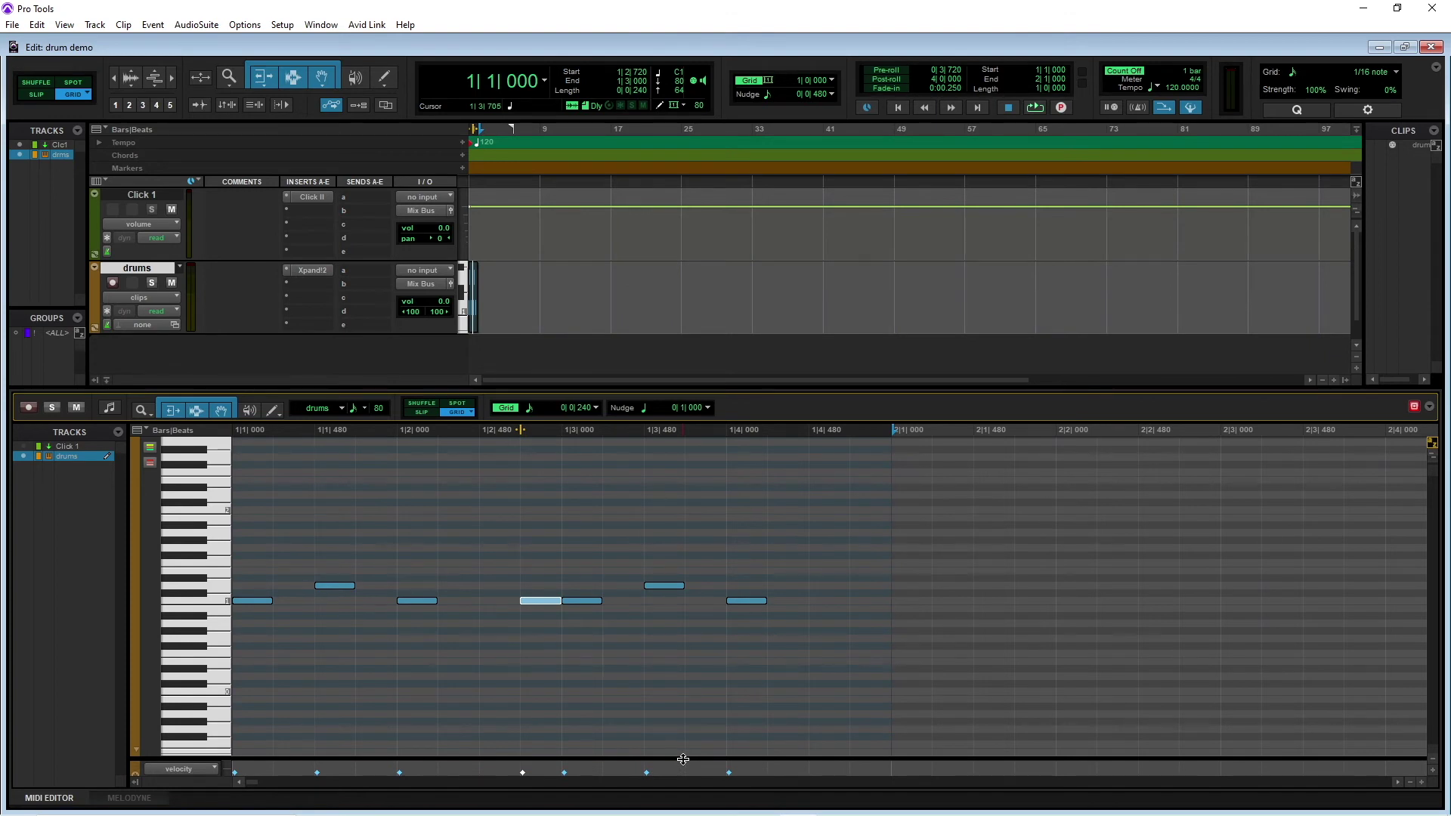
left_click_drag(682, 759, 677, 651)
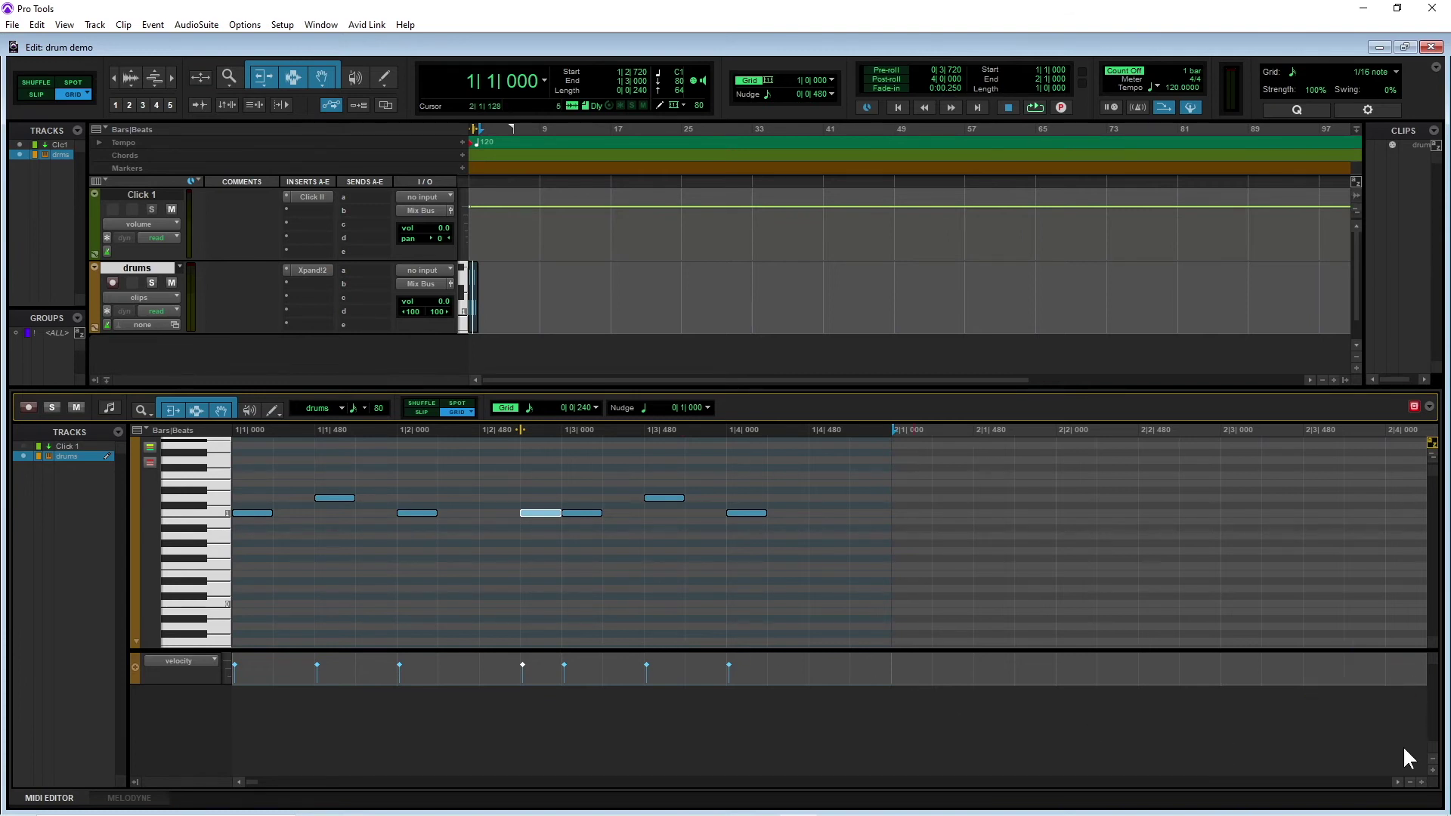
left_click(1435, 772)
left_click(1435, 772)
left_click(1435, 772)
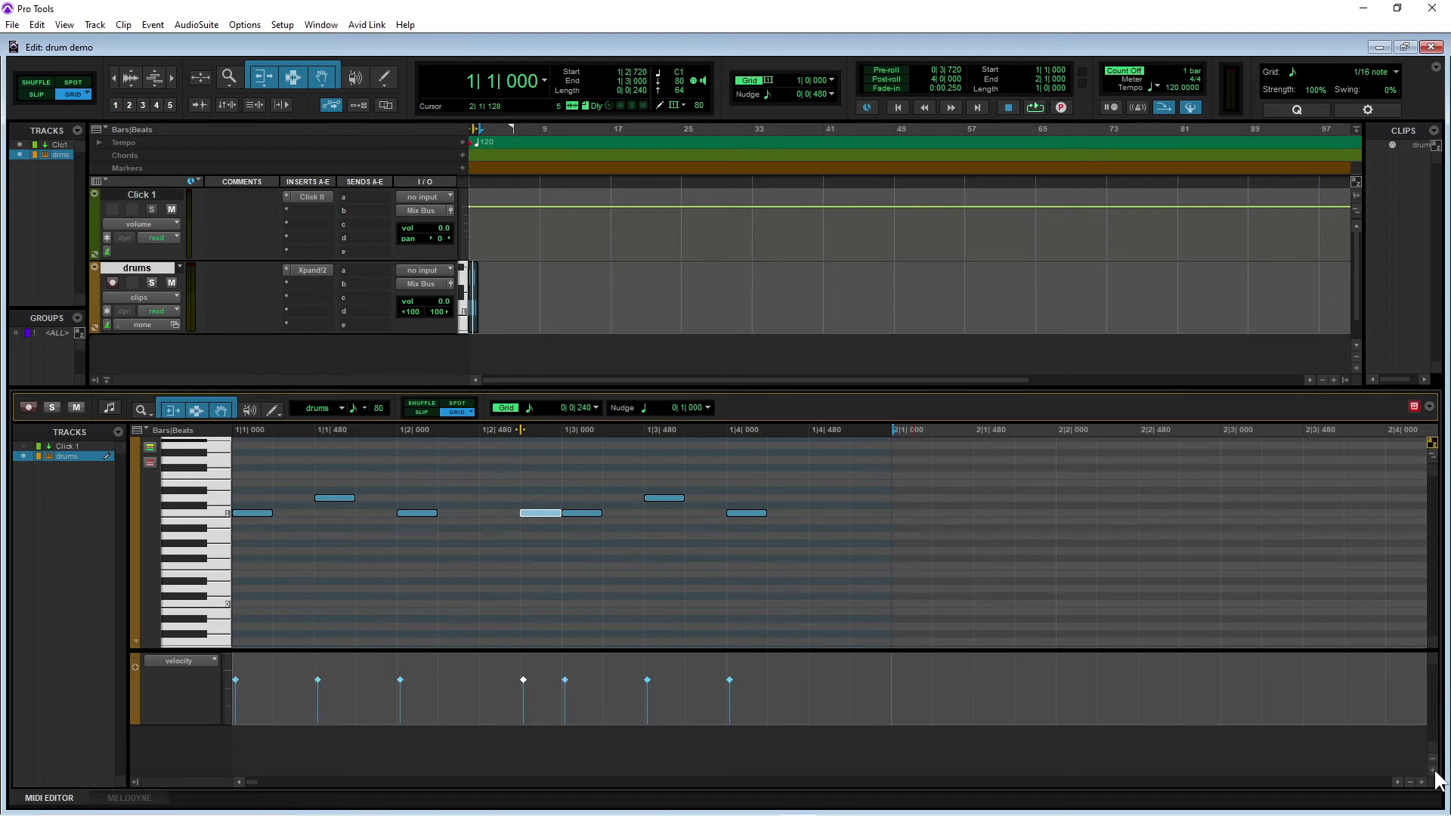
left_click(1435, 773)
left_click(1435, 772)
left_click(1435, 772)
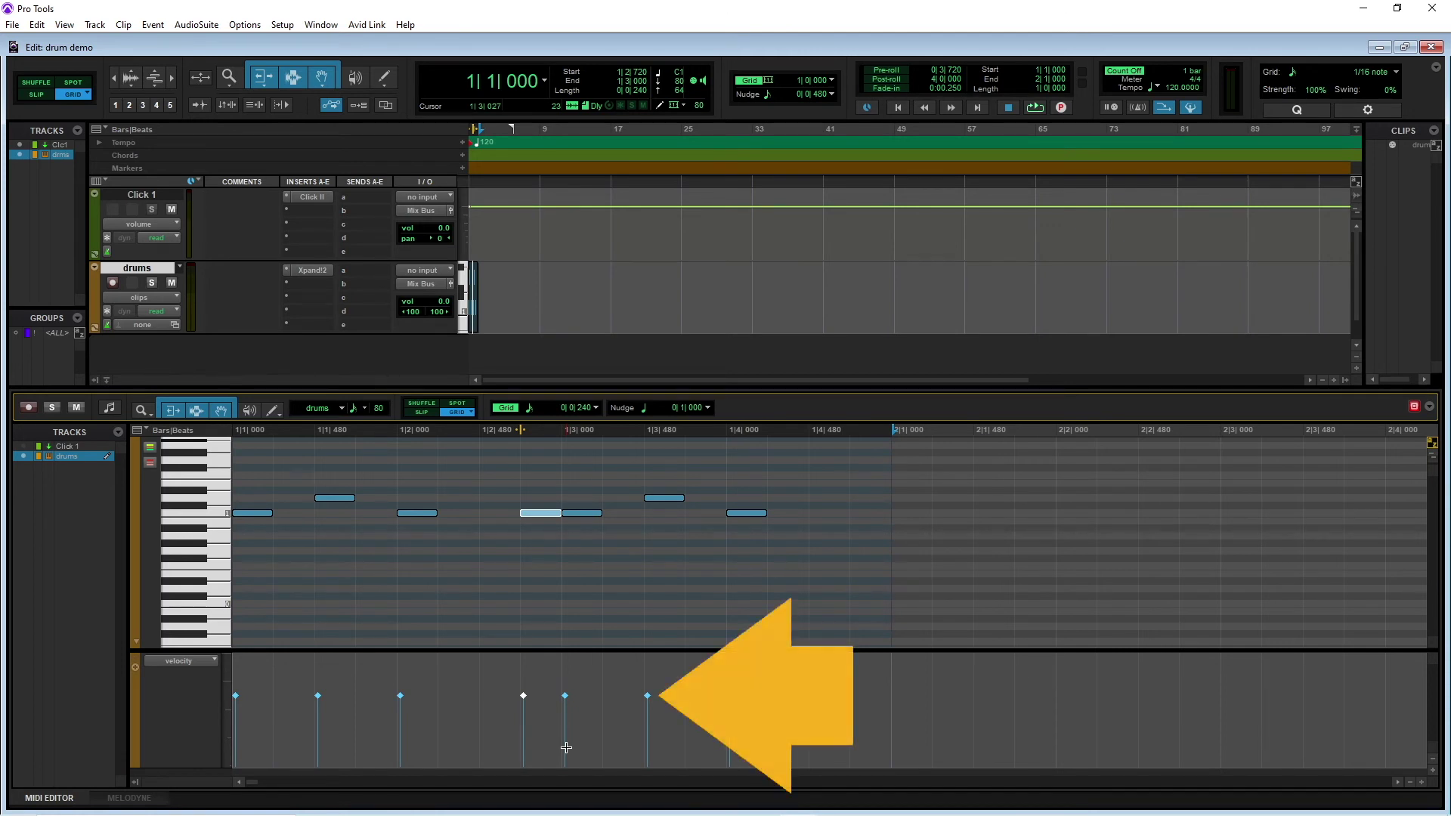
Raise the velocity of the D1 note at 1|3|480 to about 102, lower the C1 note at 1|2|720 to about 52, and play the loop.
left_click(647, 697)
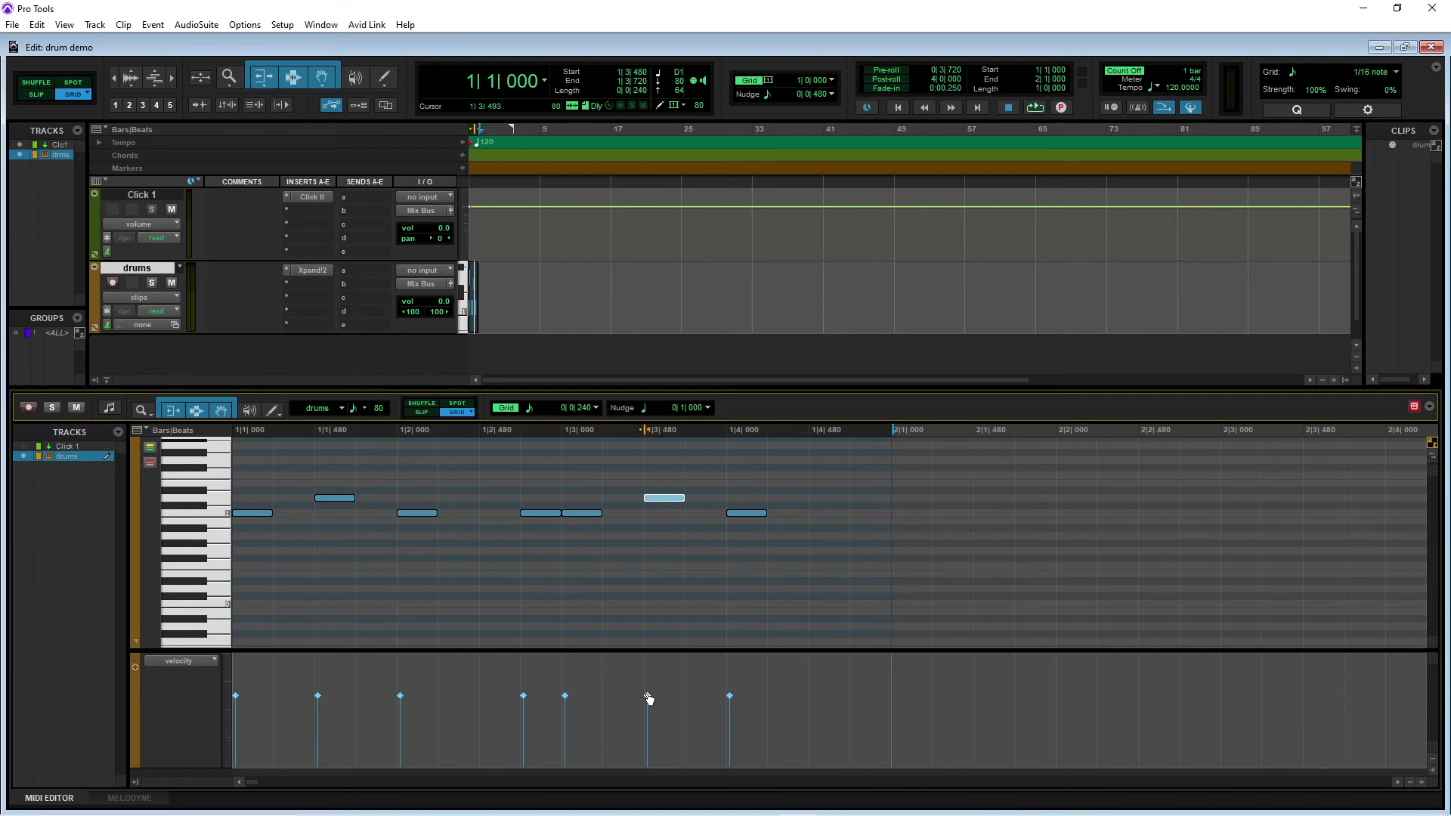
left_click_drag(648, 699, 647, 679)
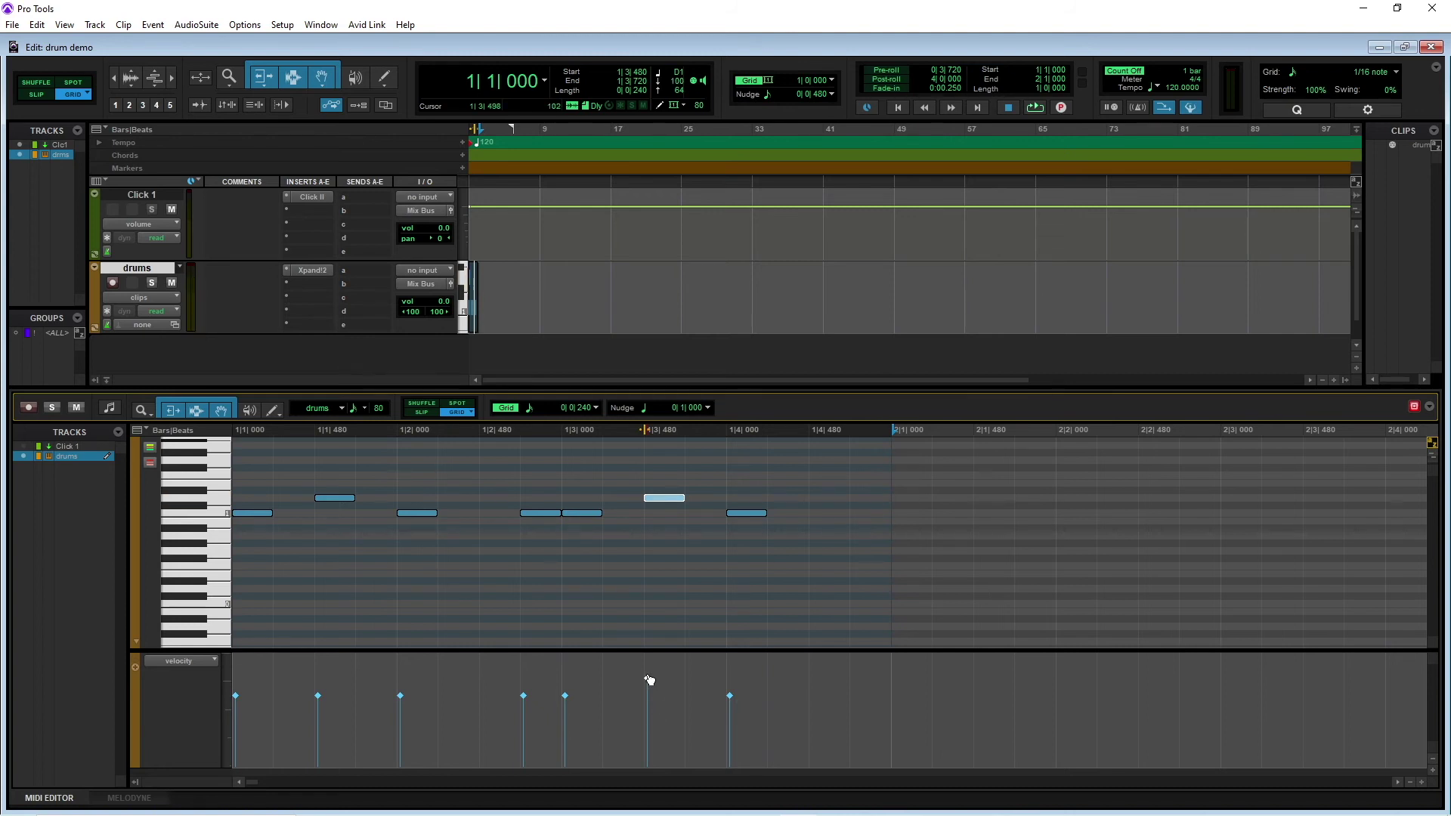
left_click(523, 696)
left_click_drag(523, 695, 519, 732)
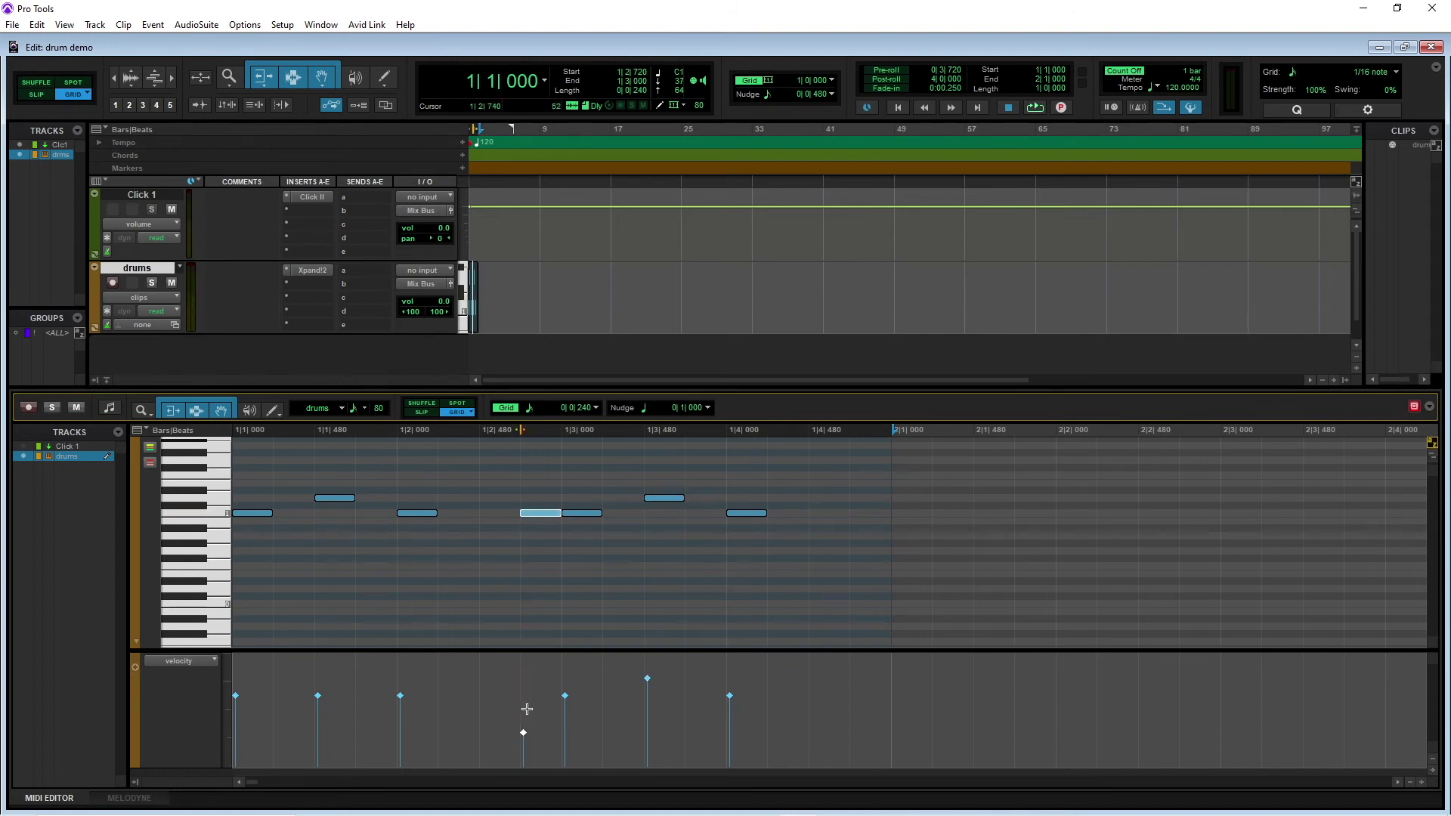
left_click(1040, 106)
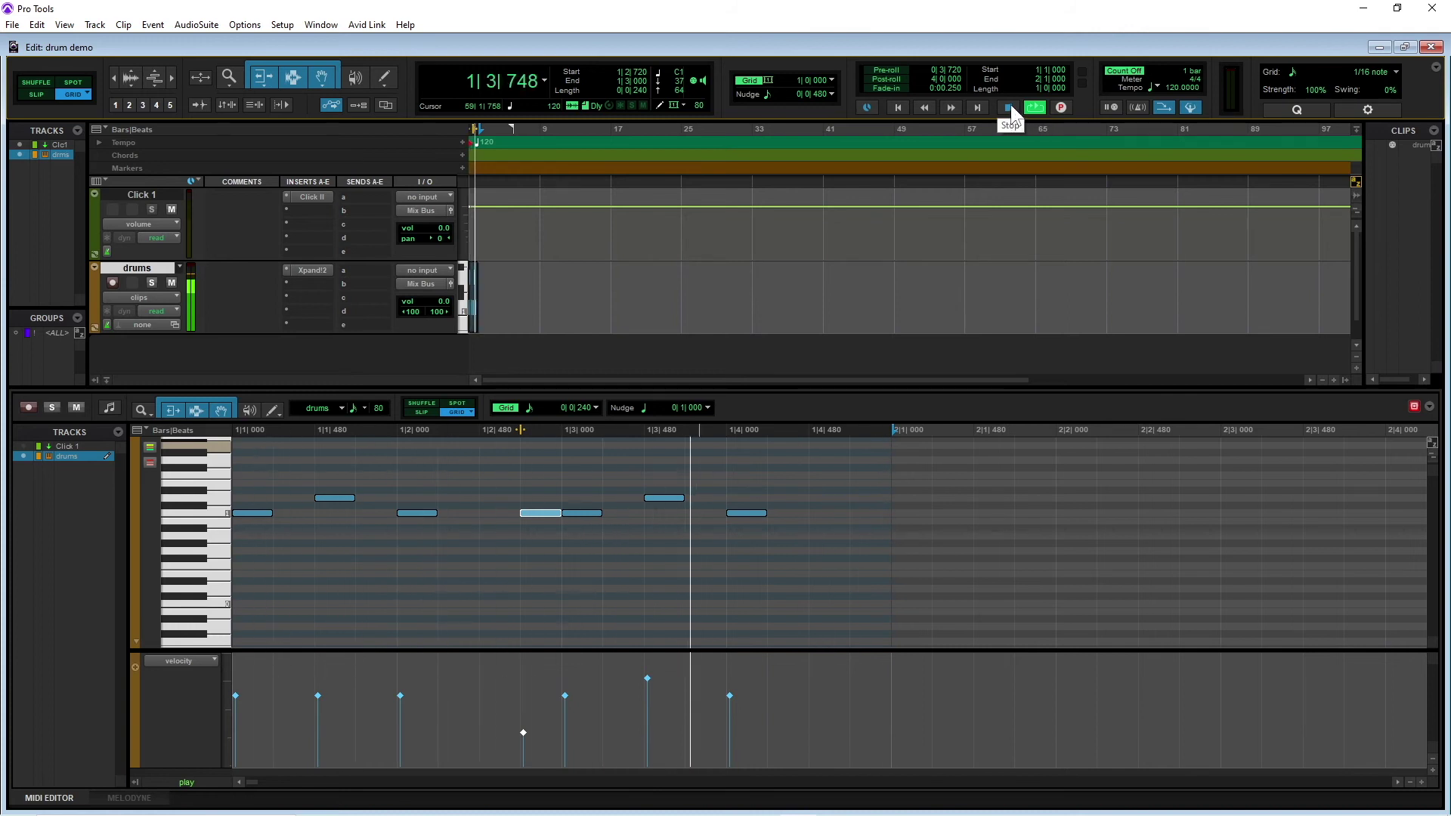
left_click(1010, 107)
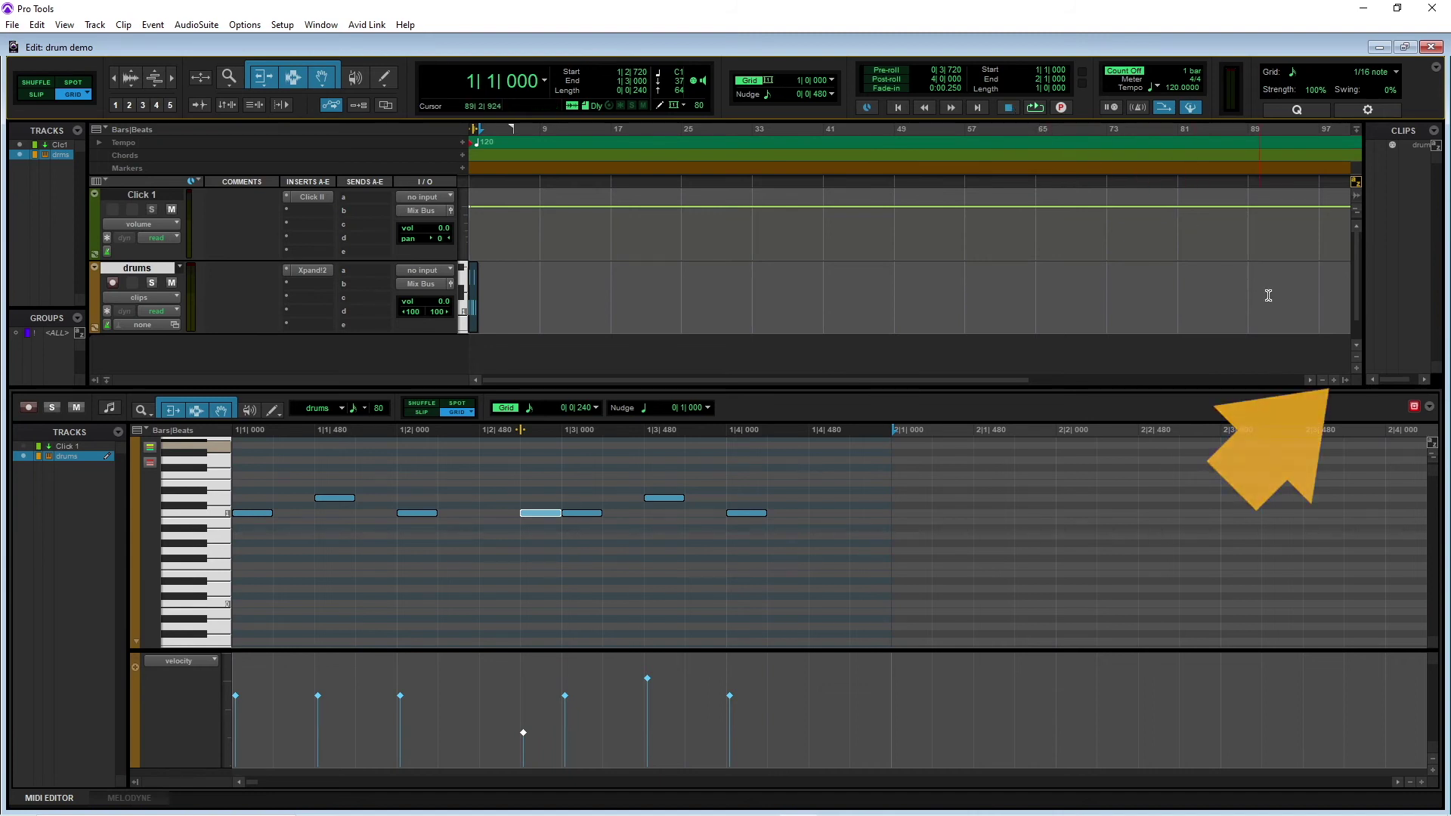
Extend the end of the drums clip in the Edit window to 3|1|000, making it two bars long.
left_click(1333, 379)
left_click(1333, 379)
left_click(1333, 379)
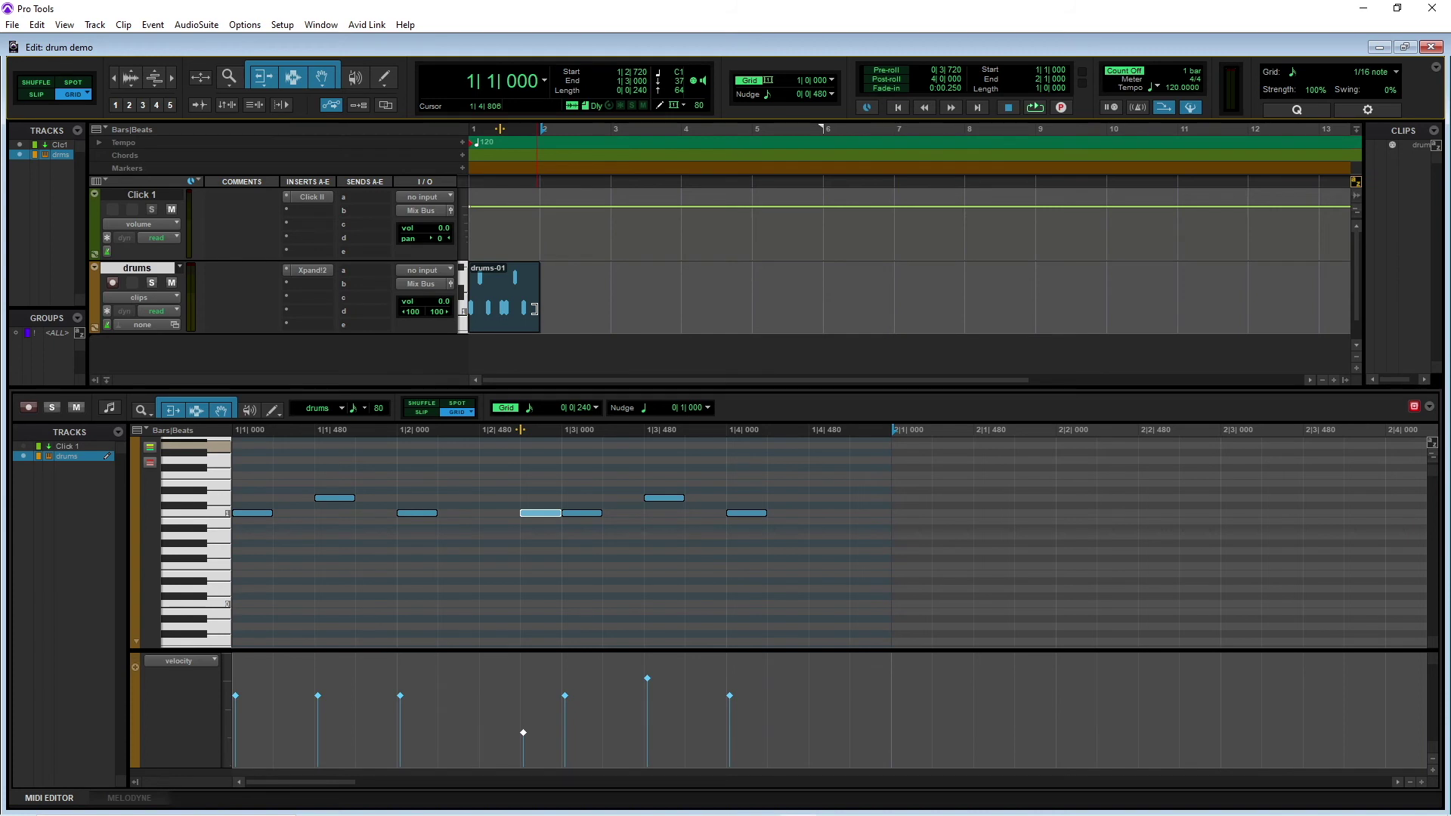
left_click_drag(533, 308, 583, 293)
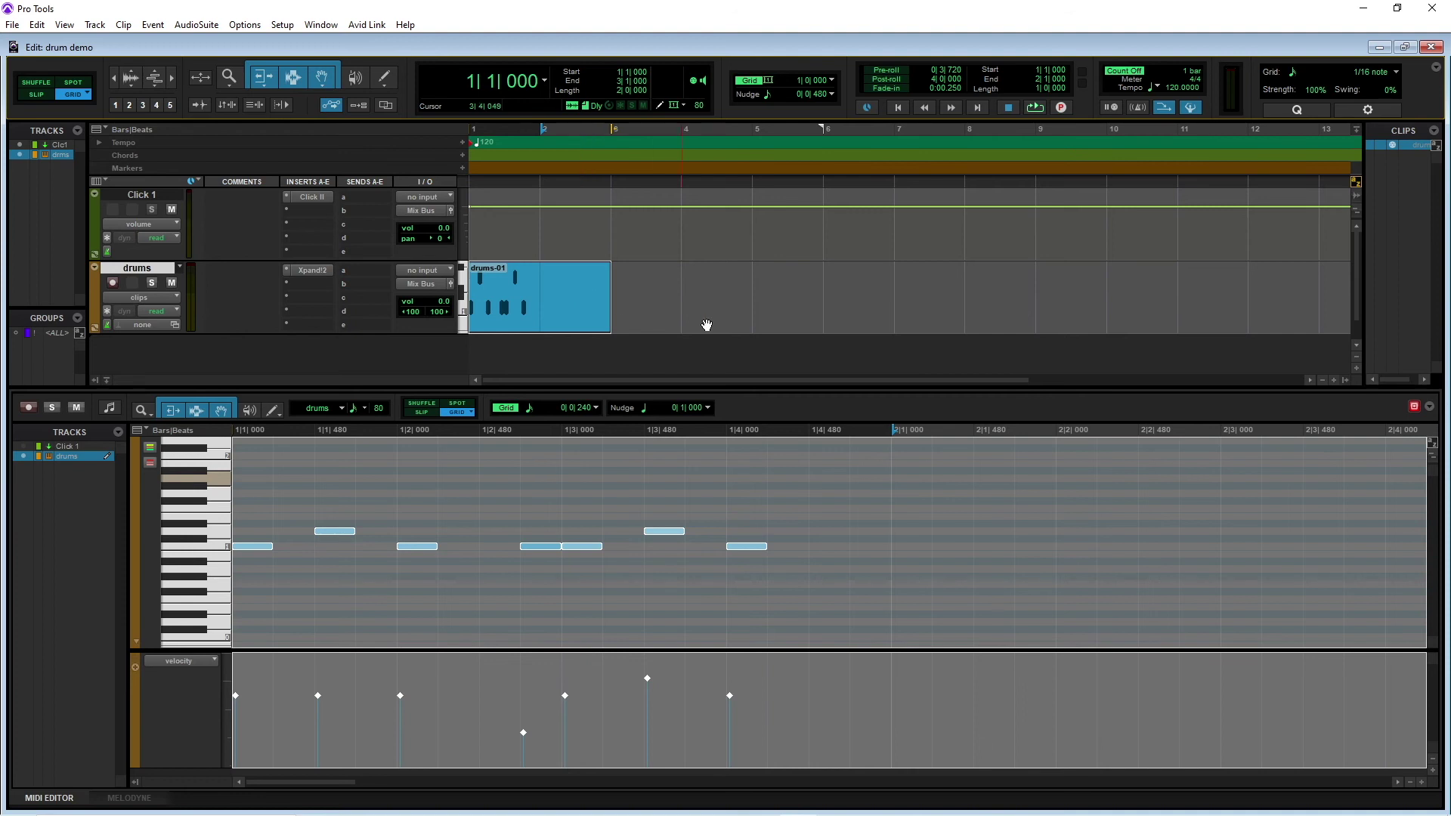
Add C1 notes at 2|1|000, 2|2|000, 2|2|720 and 2|4|000 and D1 notes at 2|3|000 and 2|3|720, and play the loop.
left_click(1410, 783)
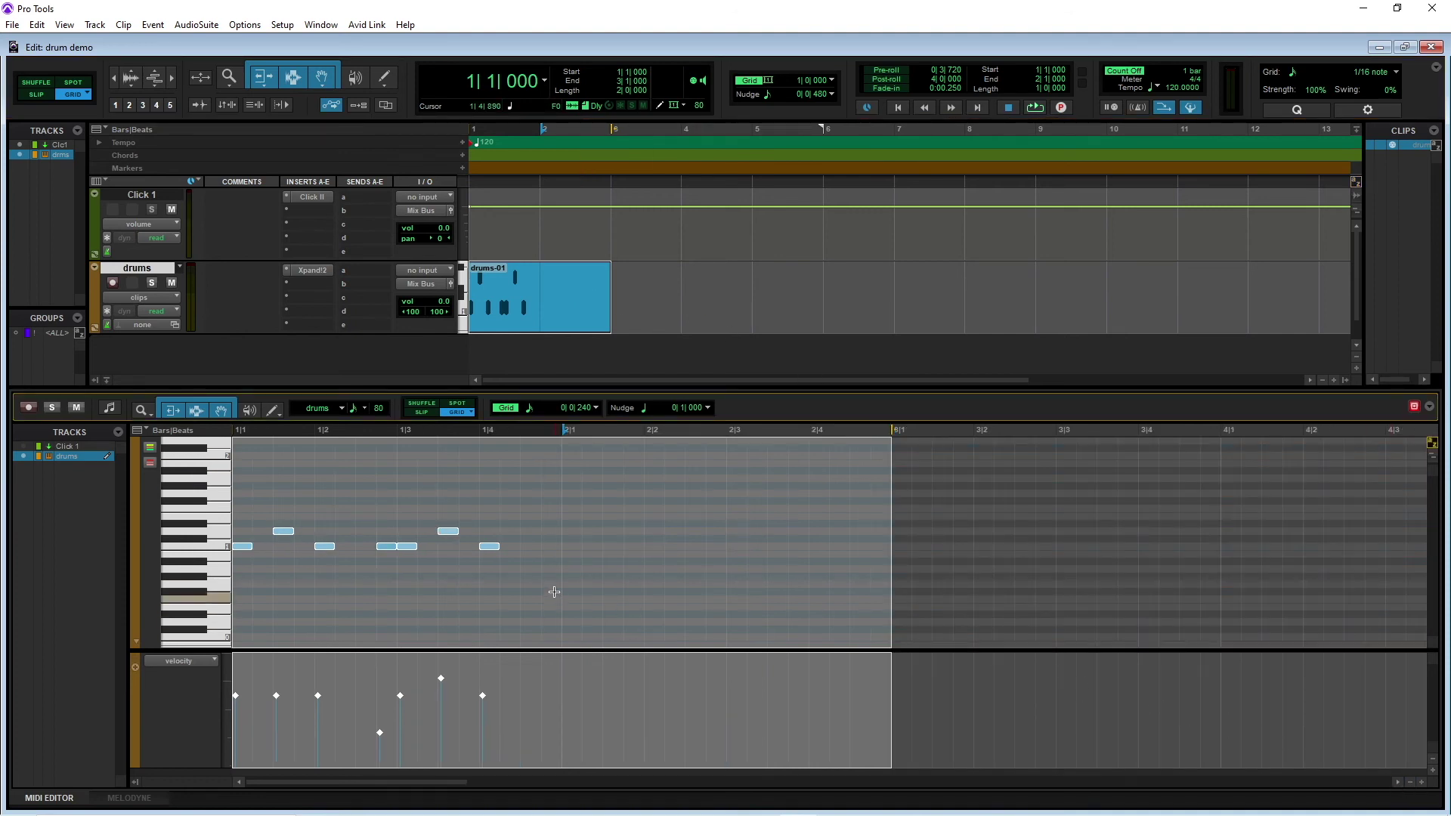
left_click(565, 546)
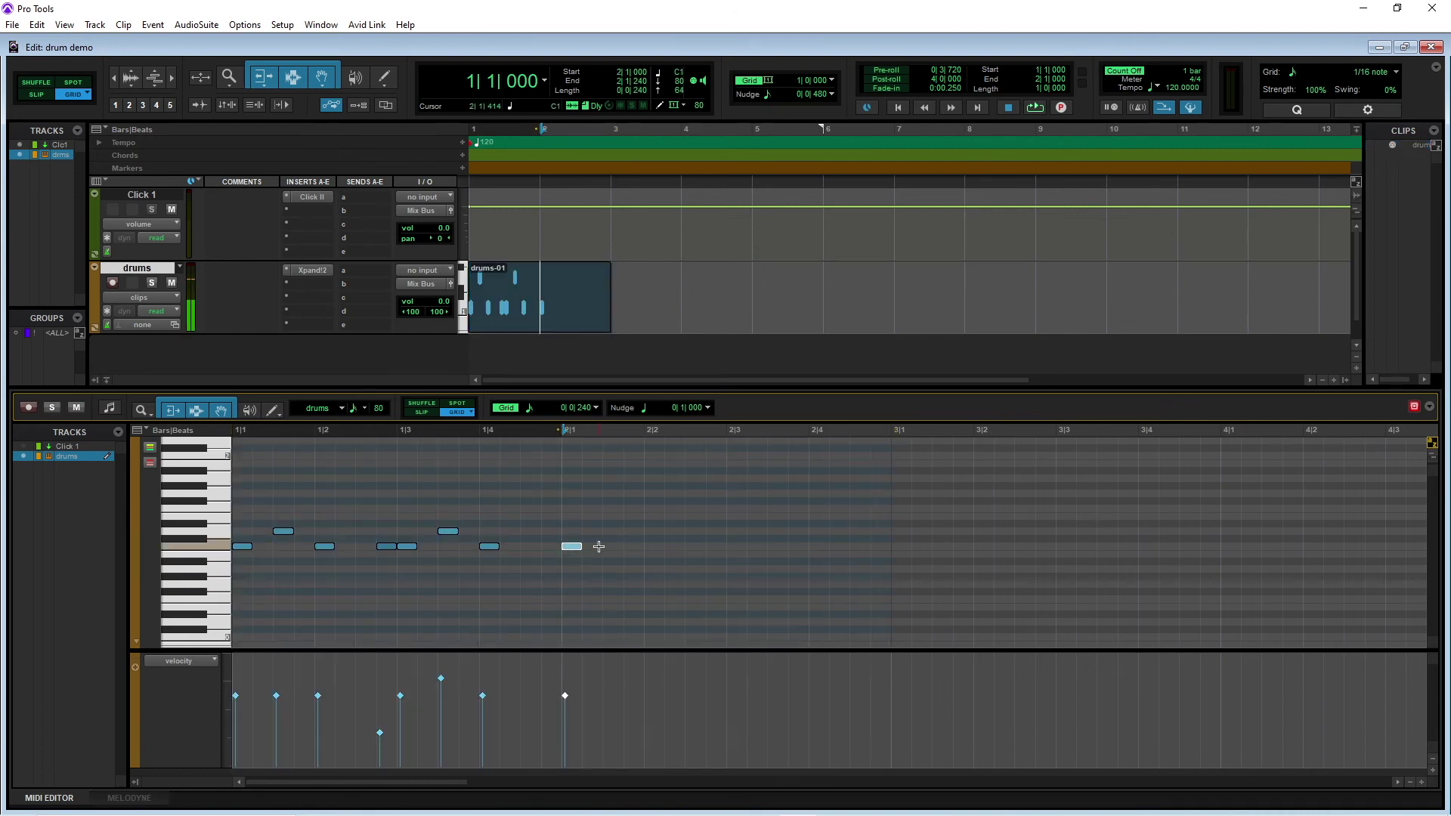
left_click(652, 546)
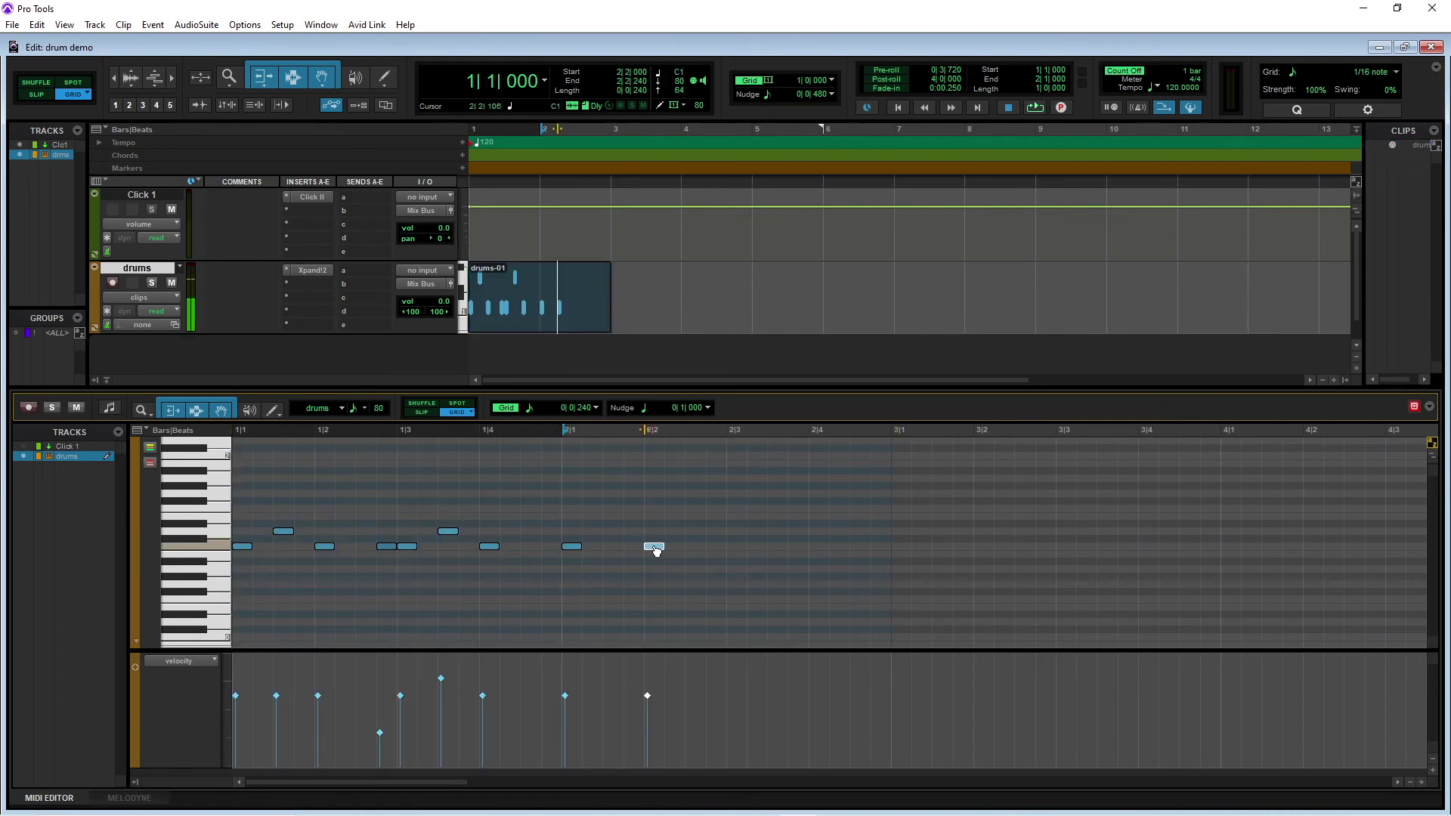
left_click(817, 548)
left_click(817, 546)
left_click(717, 547)
left_click(728, 531)
left_click(795, 532)
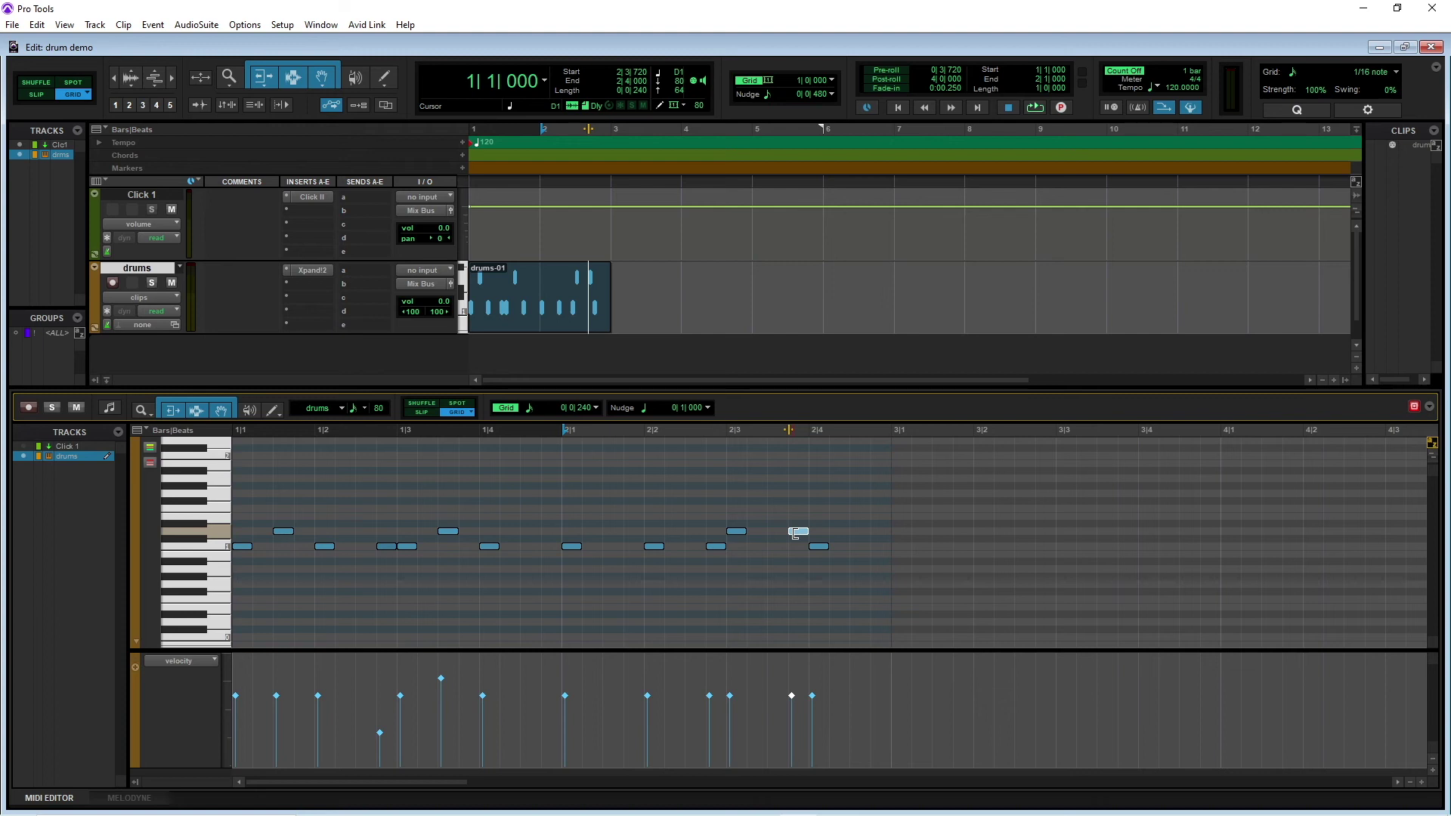
left_click(1034, 106)
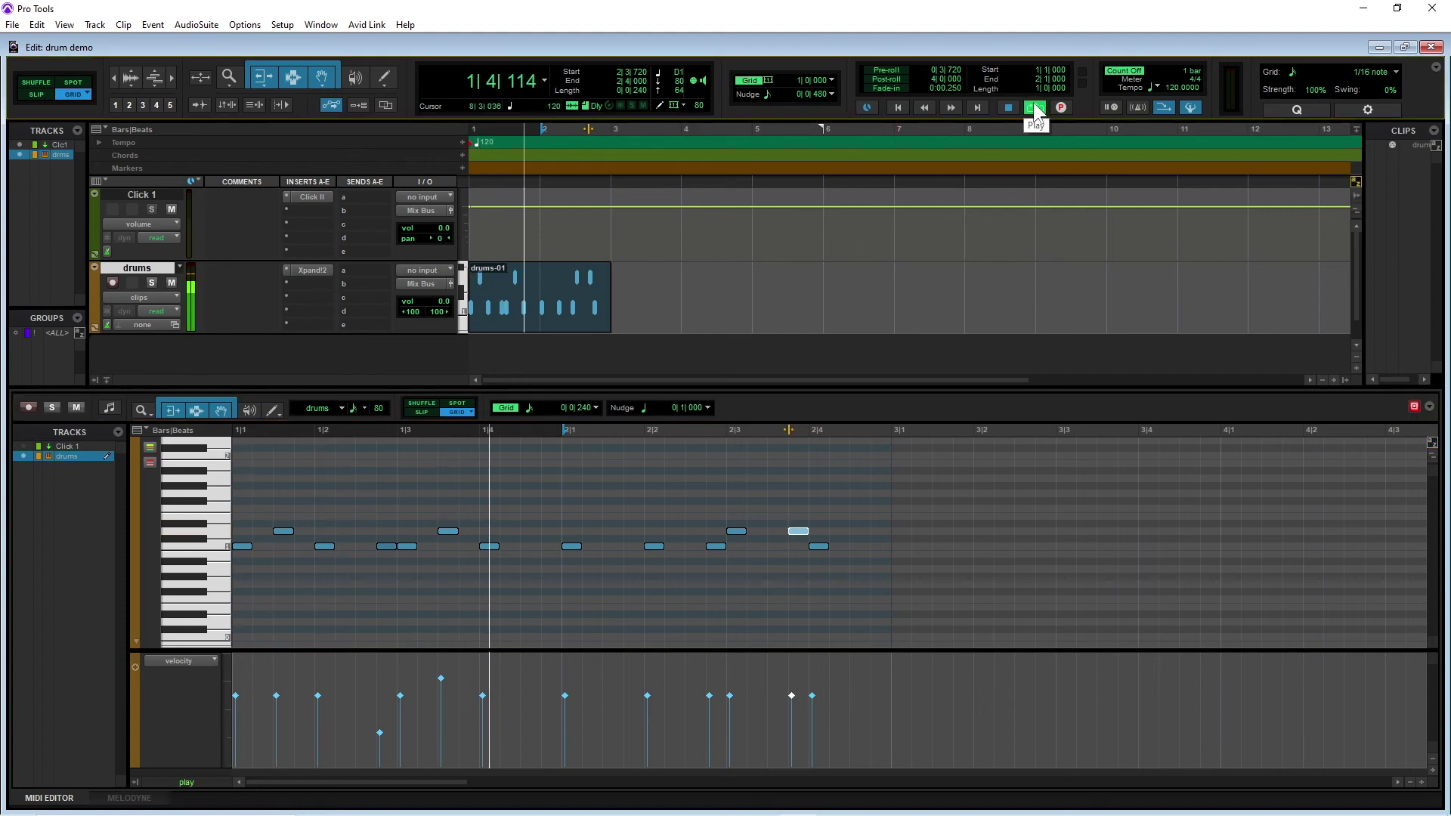
left_click(1009, 108)
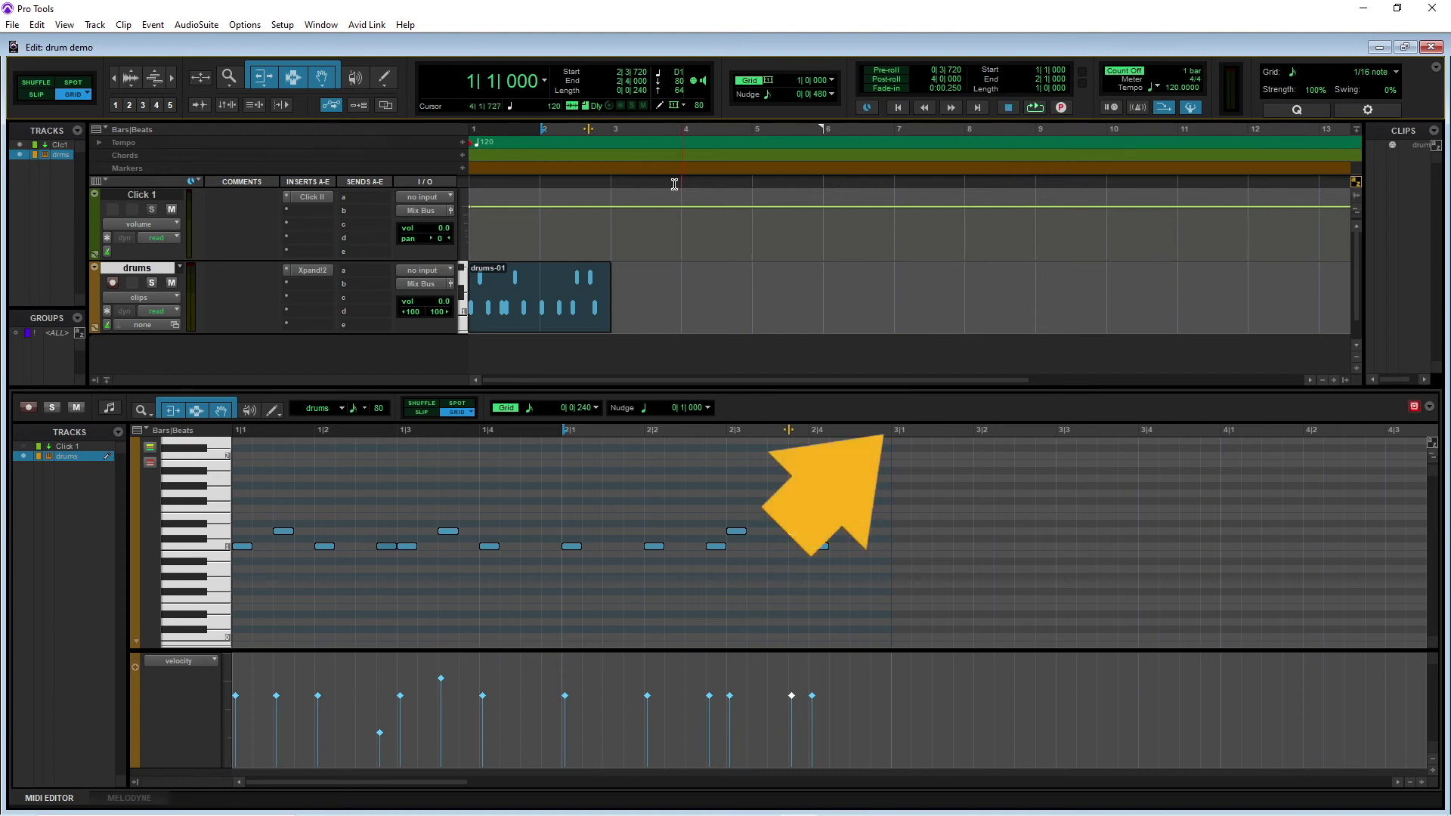
Set the playback range to 1|1|000 through 3|1|000 and play the full two-bar beat.
left_click_drag(237, 427, 886, 435)
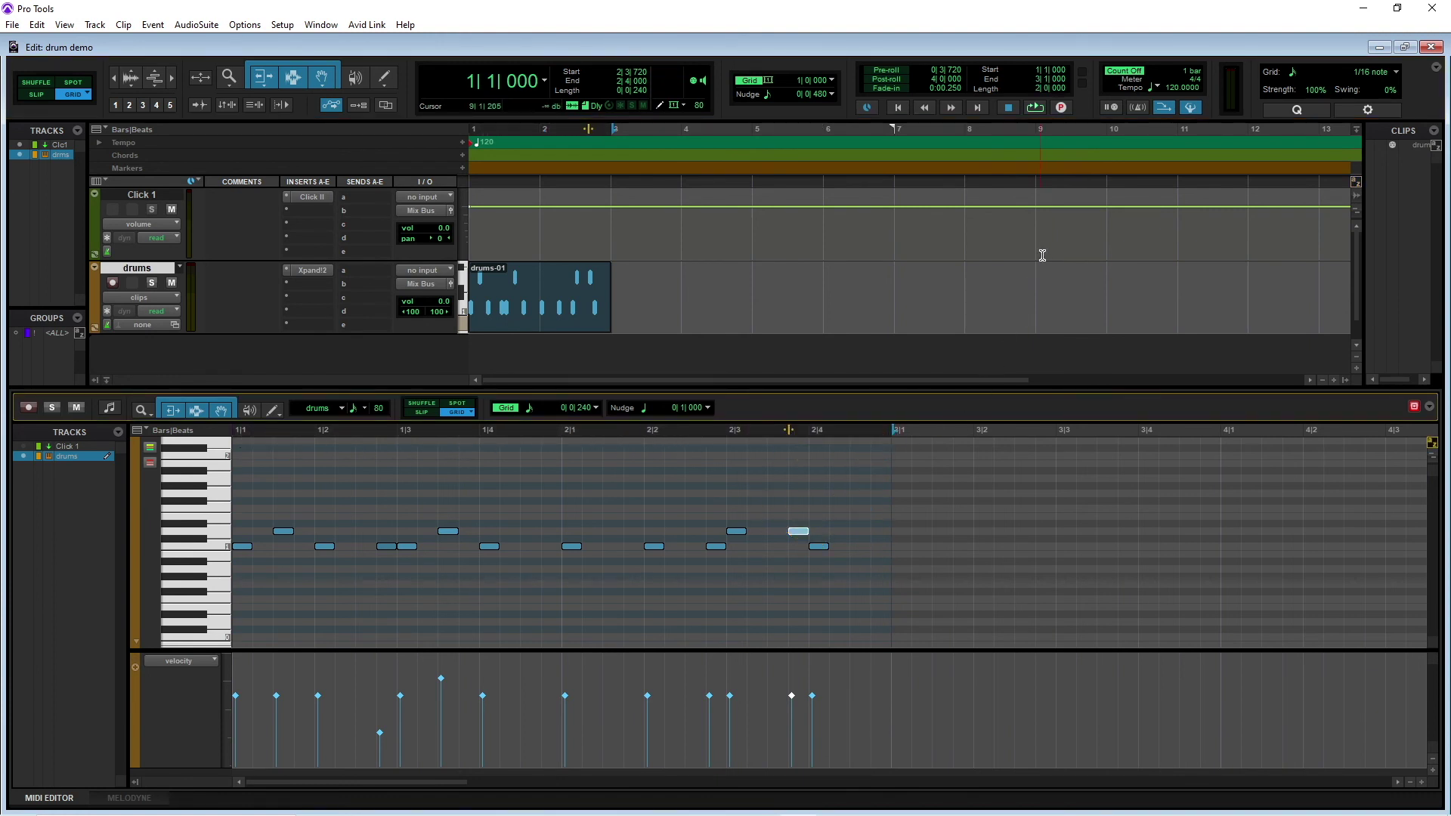
left_click(1039, 106)
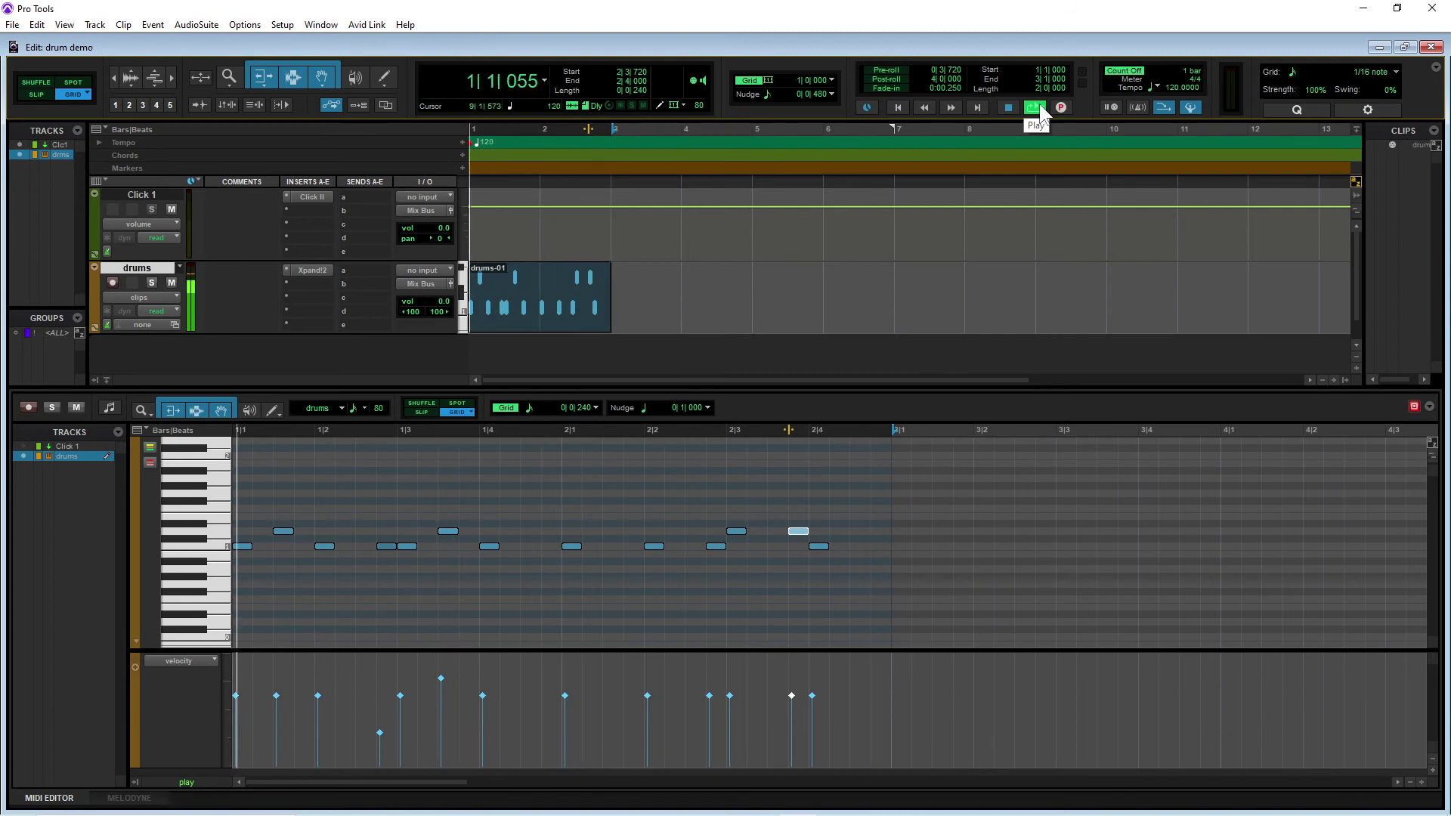
left_click(1009, 107)
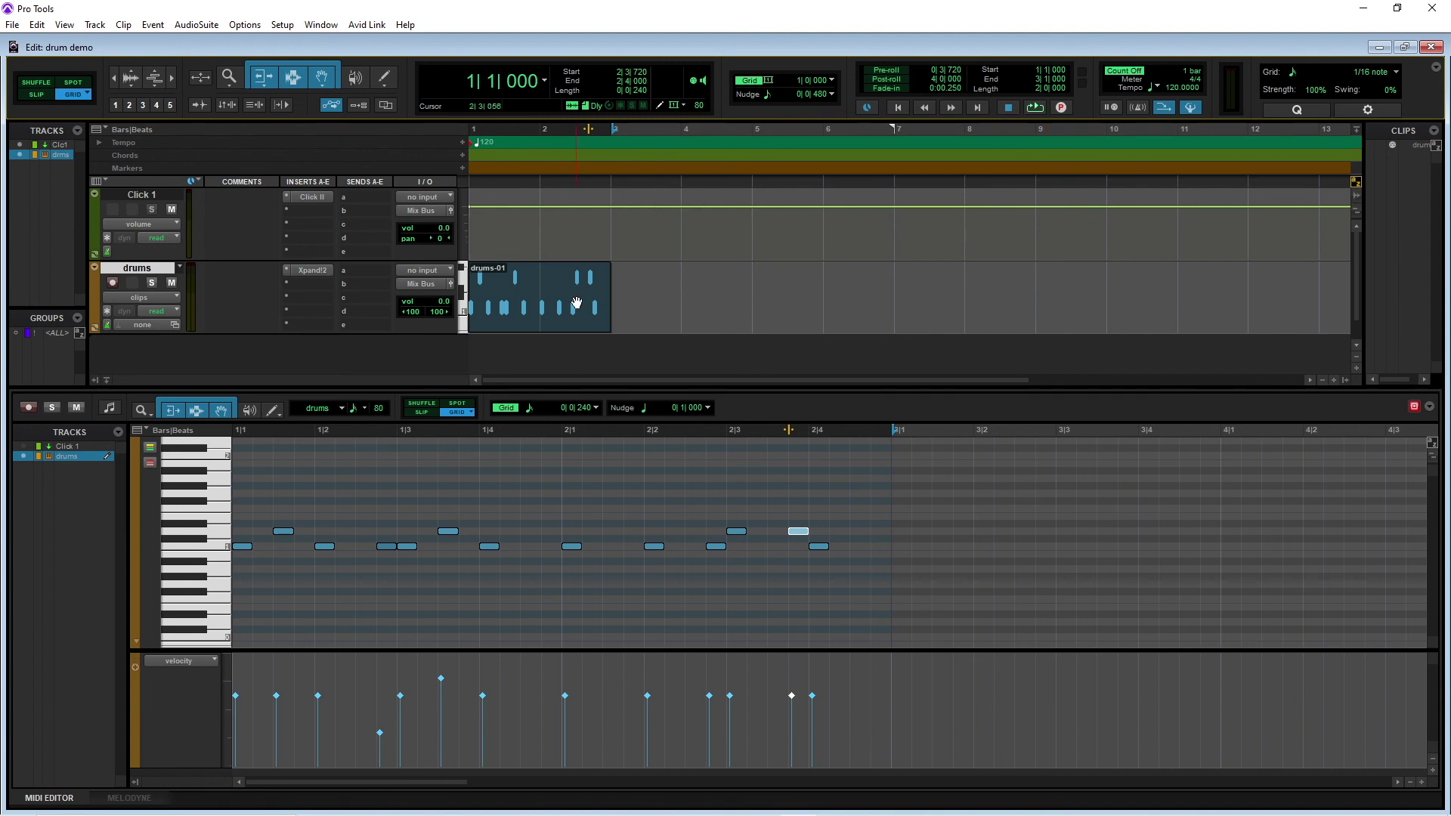
Loop the two-bar drums clip 8 times, filling 16 bars.
left_click(568, 305)
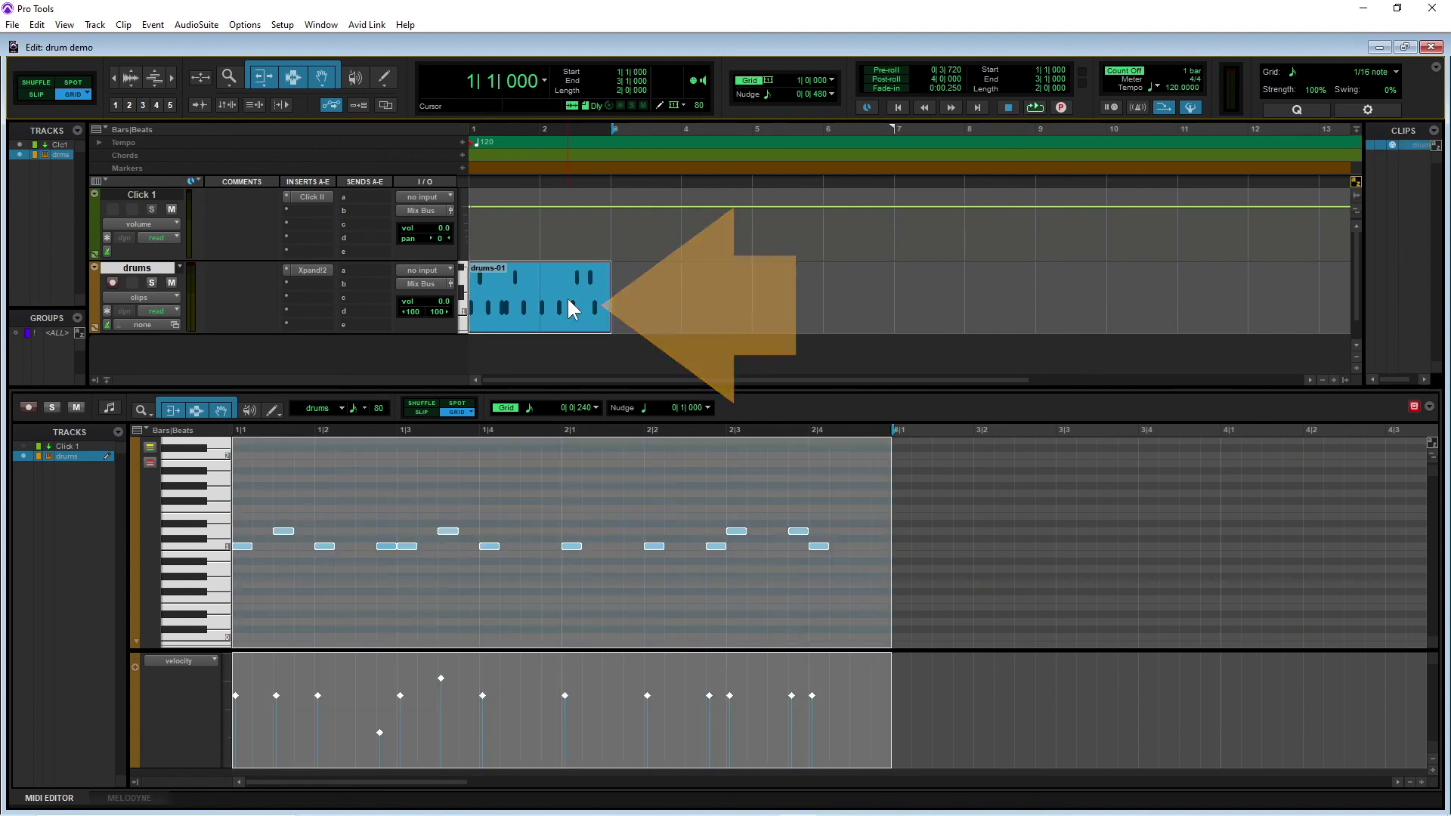
right_click(569, 303)
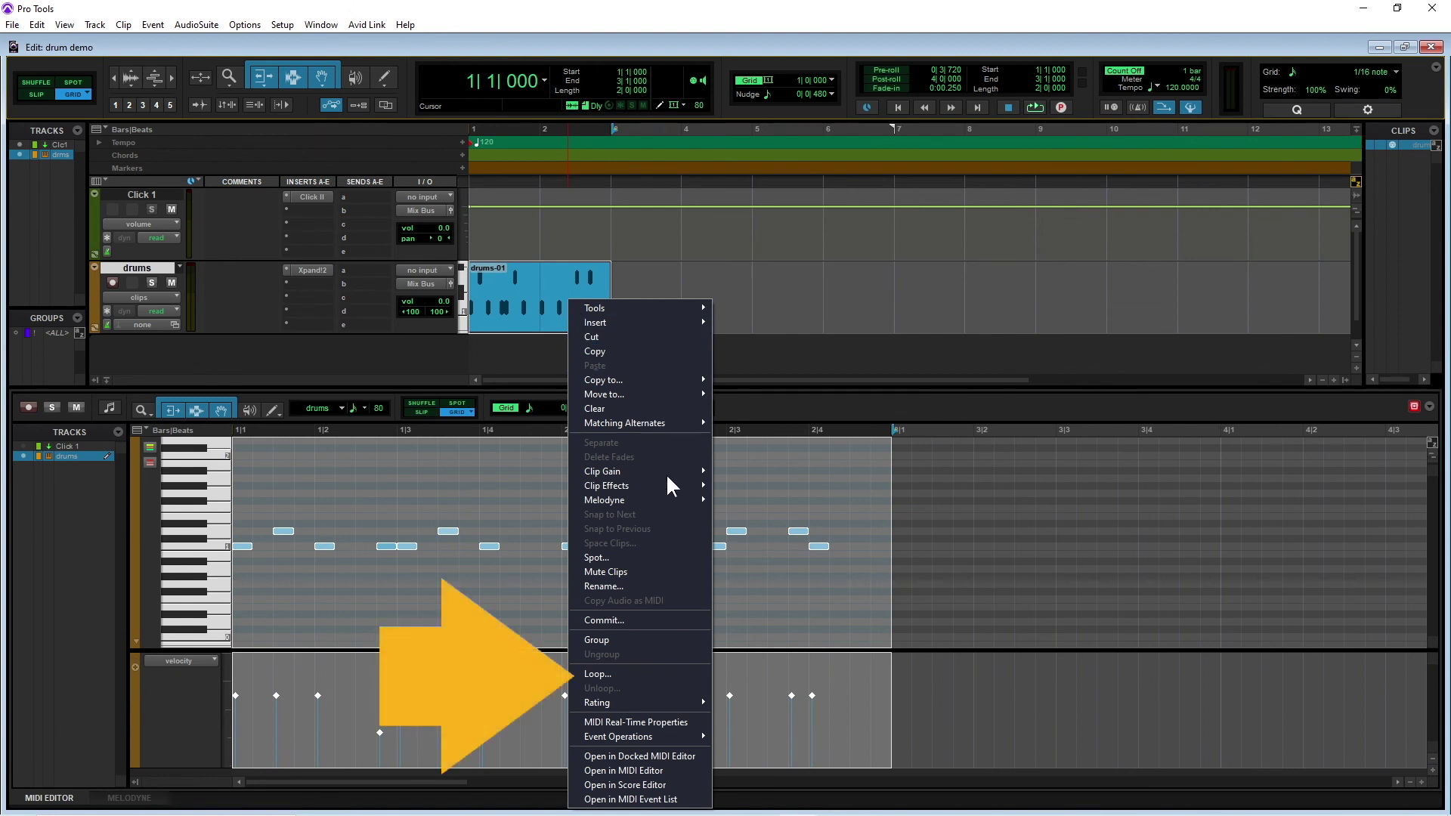
left_click(625, 673)
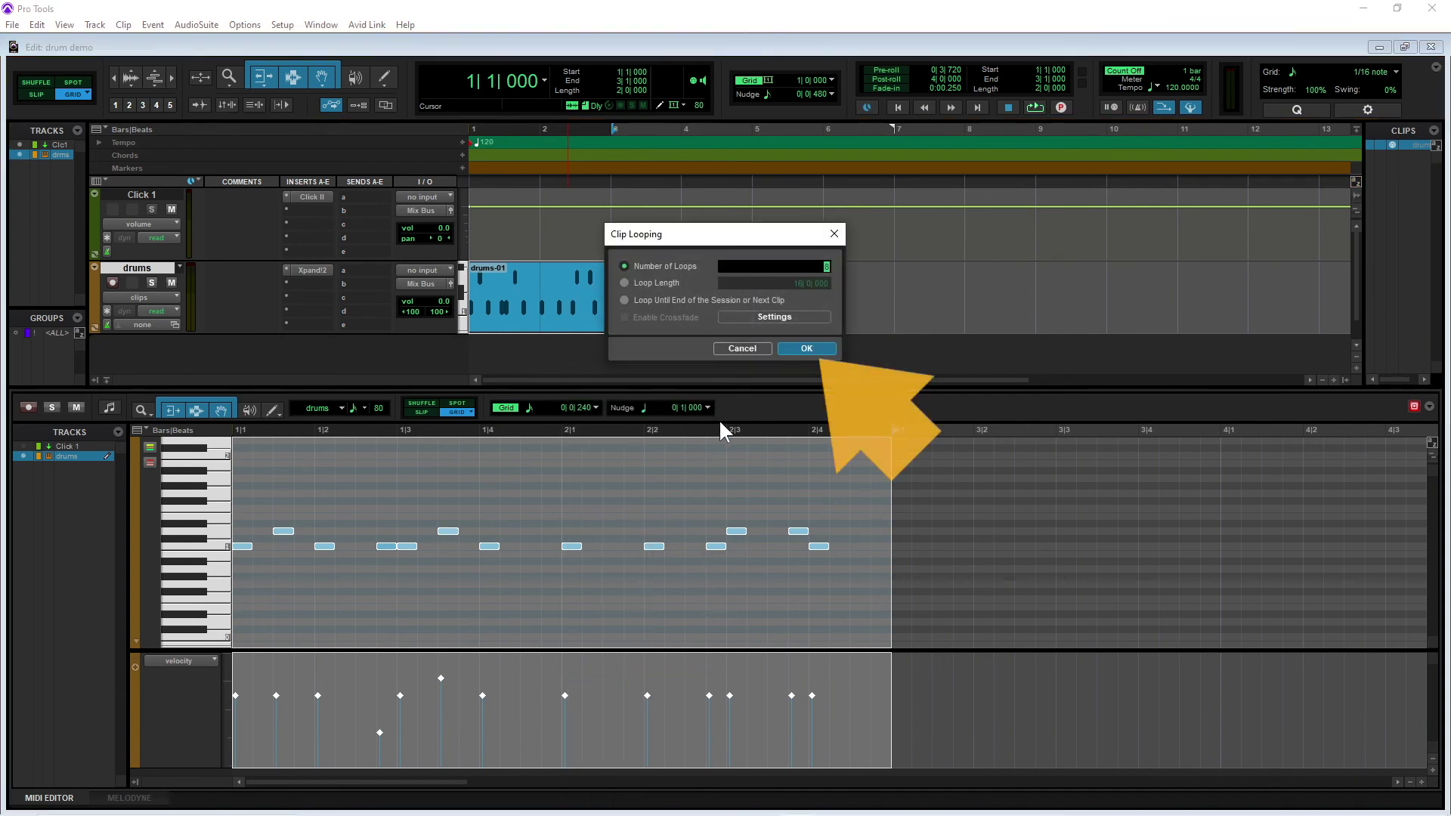
left_click(807, 348)
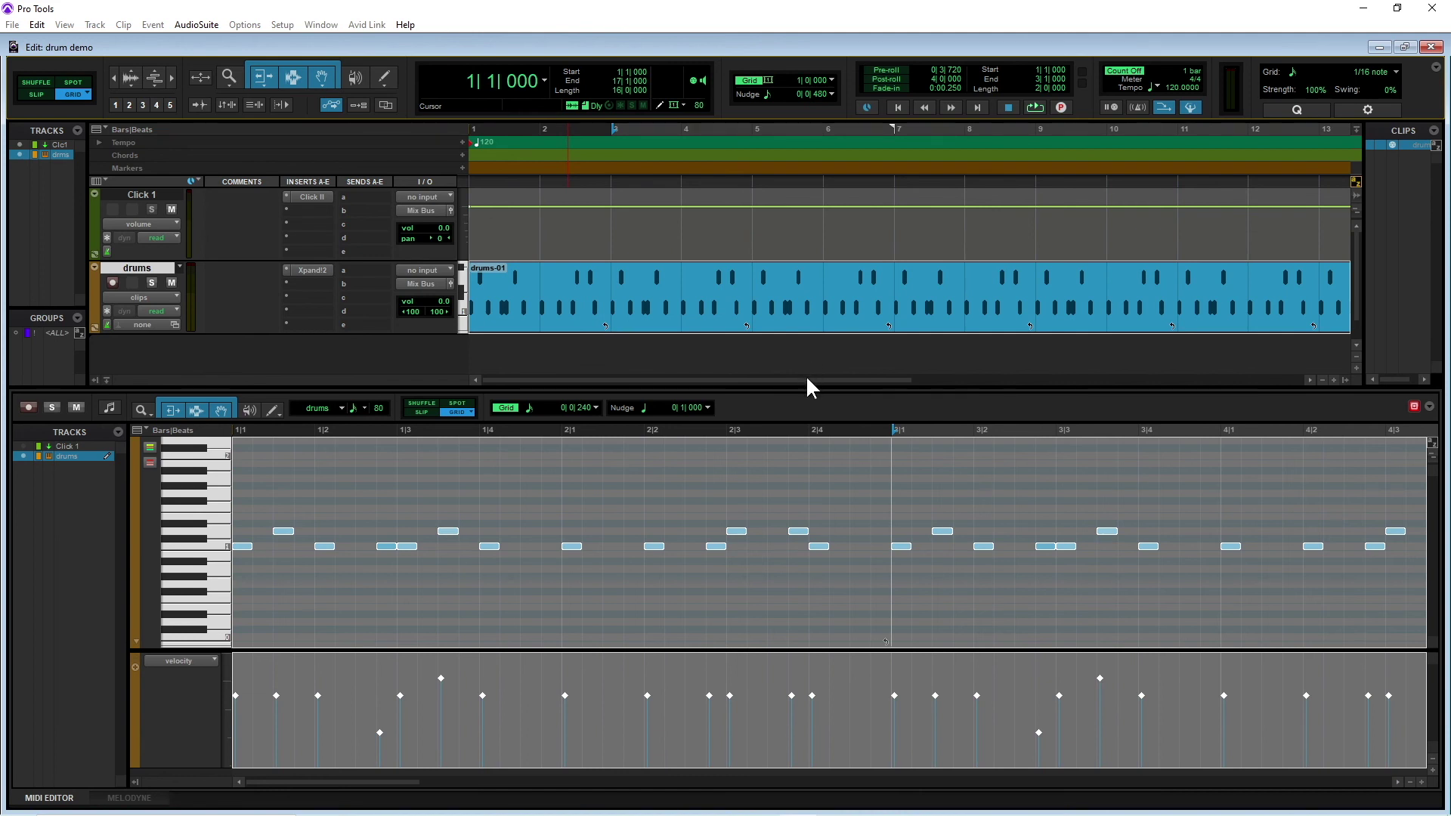
Try extending the end of the looped drums clip to 18|1|000 and trimming it back to 15|1|000.
left_click_drag(807, 379, 1085, 387)
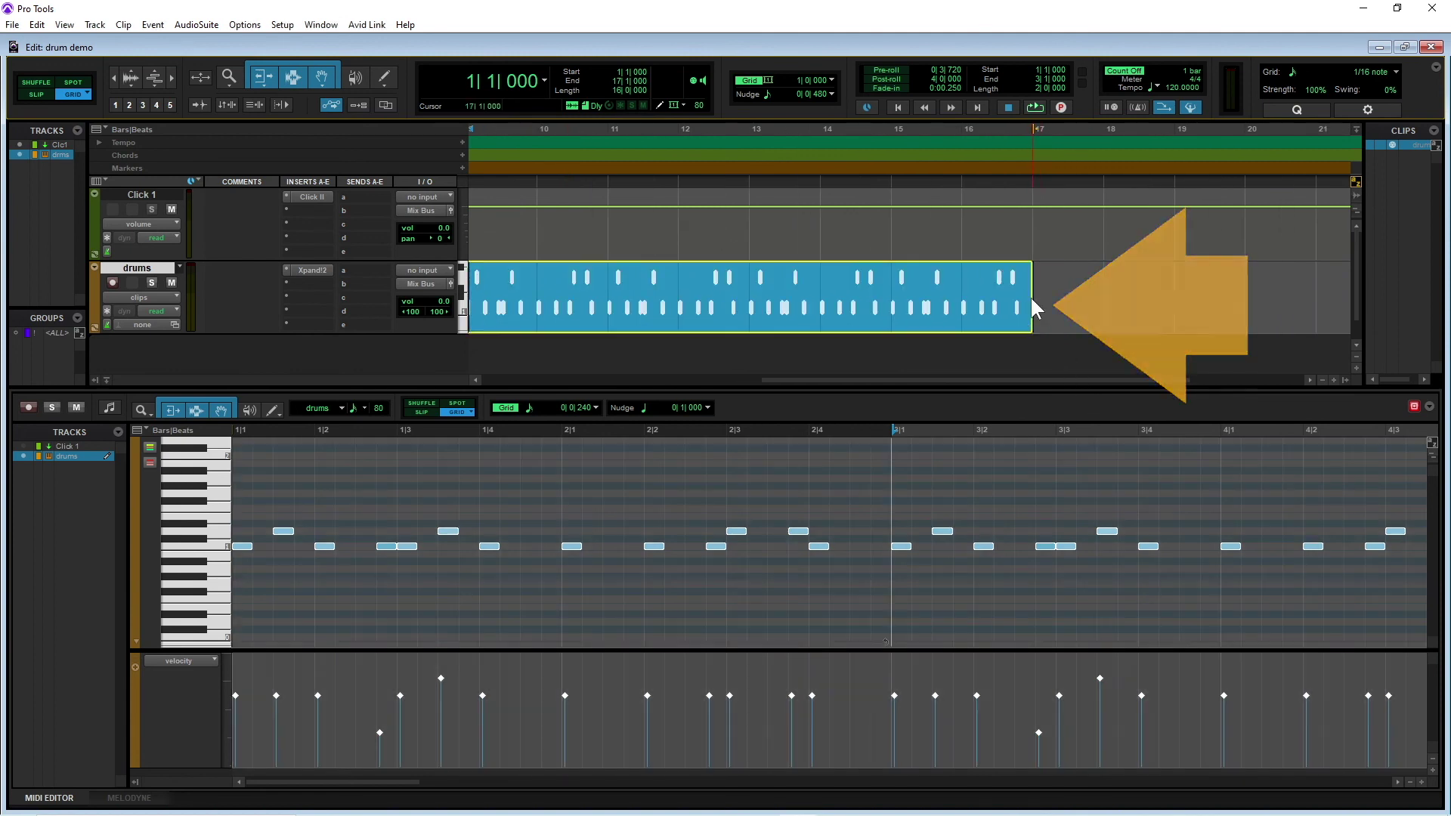
left_click_drag(1031, 304, 1080, 308)
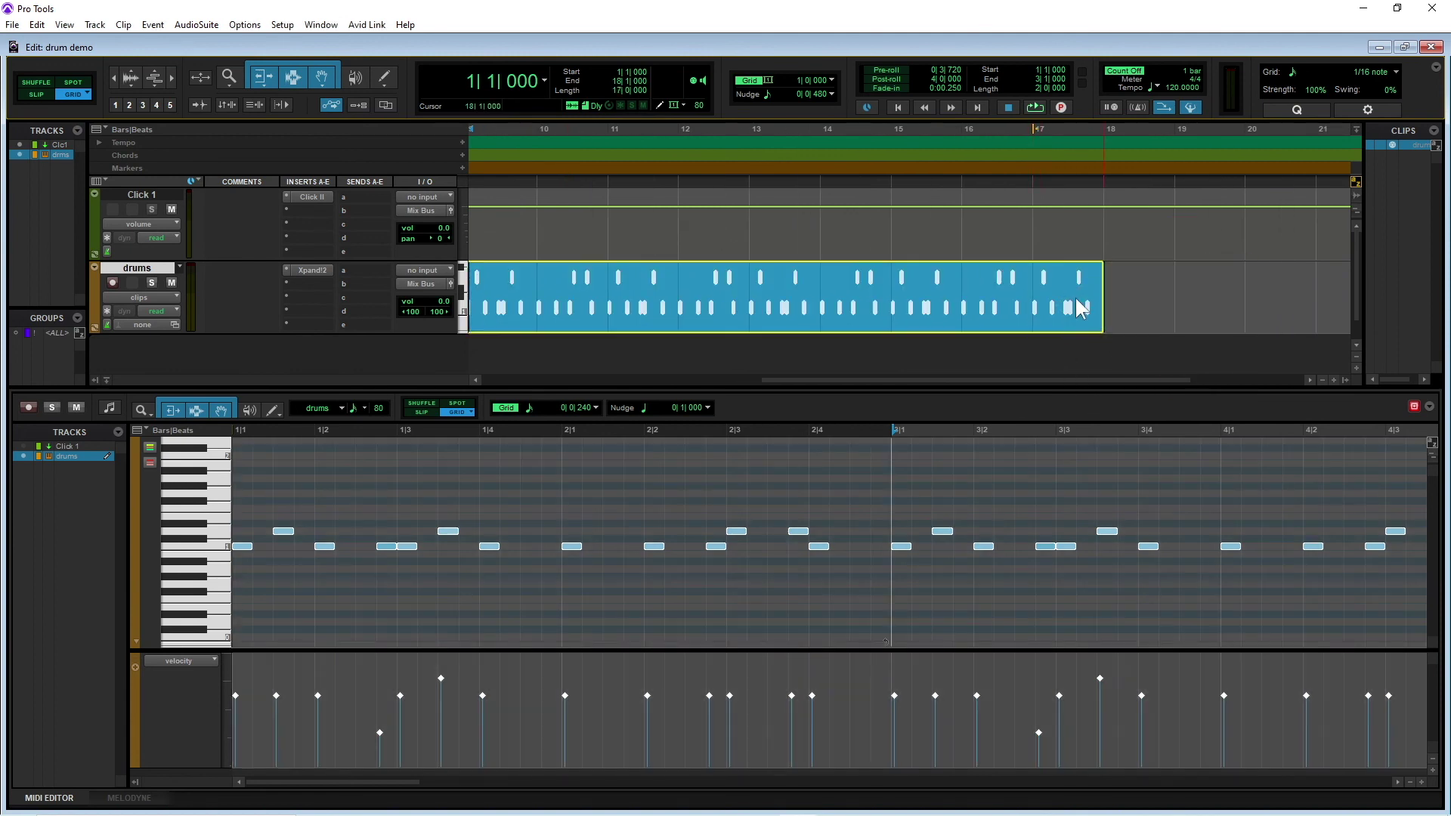
key("ctrl+z")
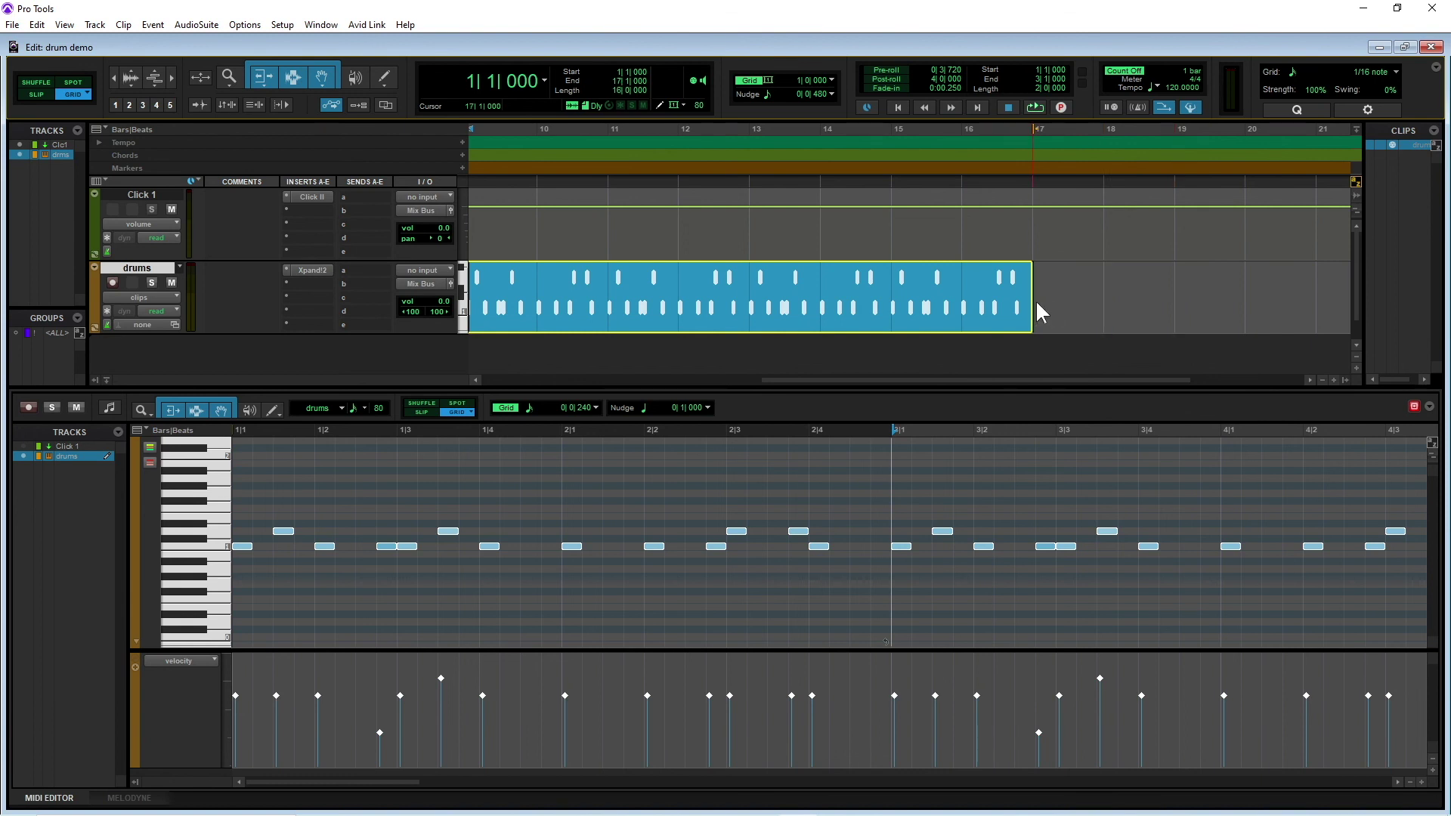
left_click_drag(961, 306, 899, 307)
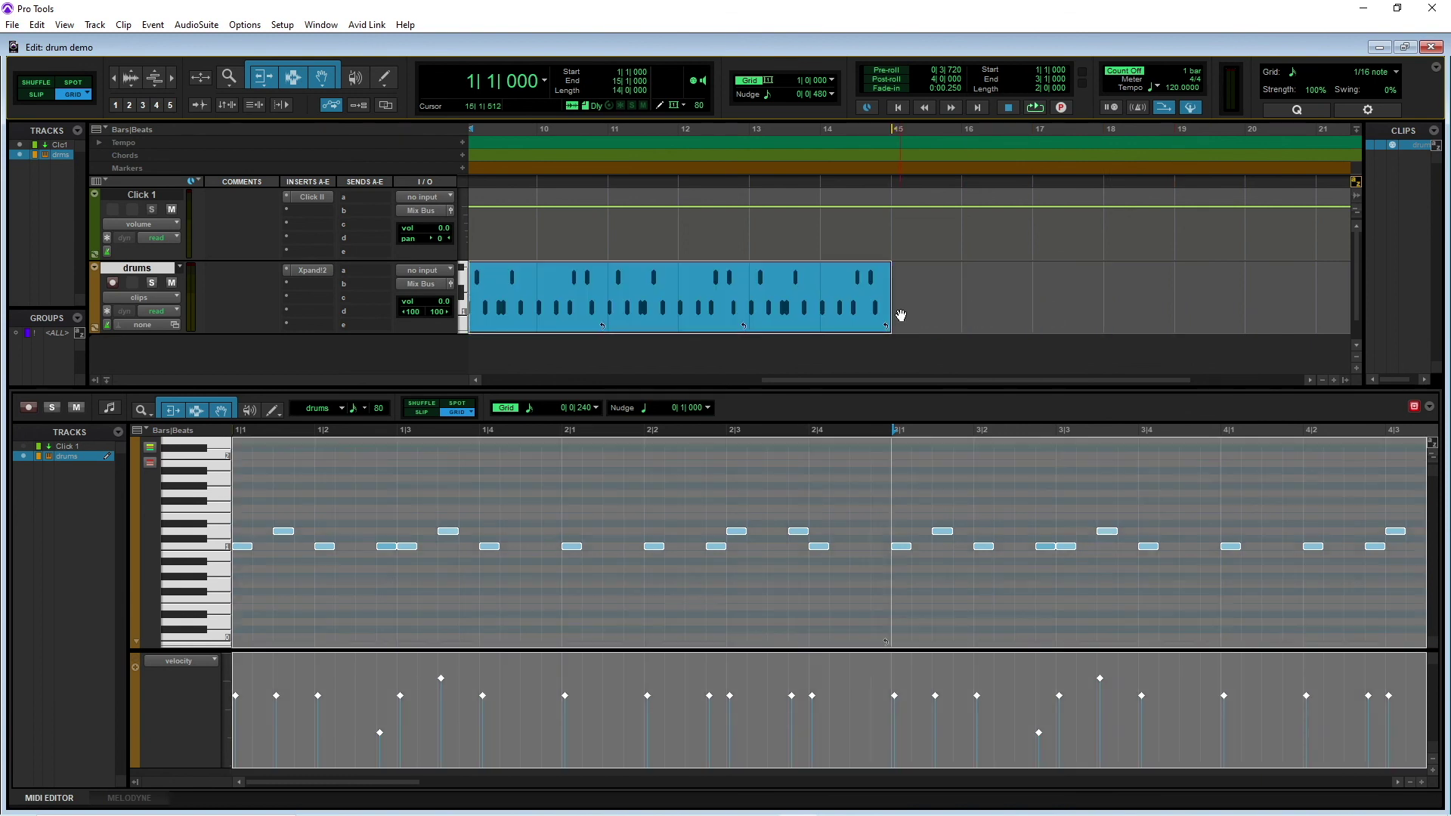
Extend the end of the looped drums clip to 19|1|000, making it 18 bars long.
left_click(889, 320)
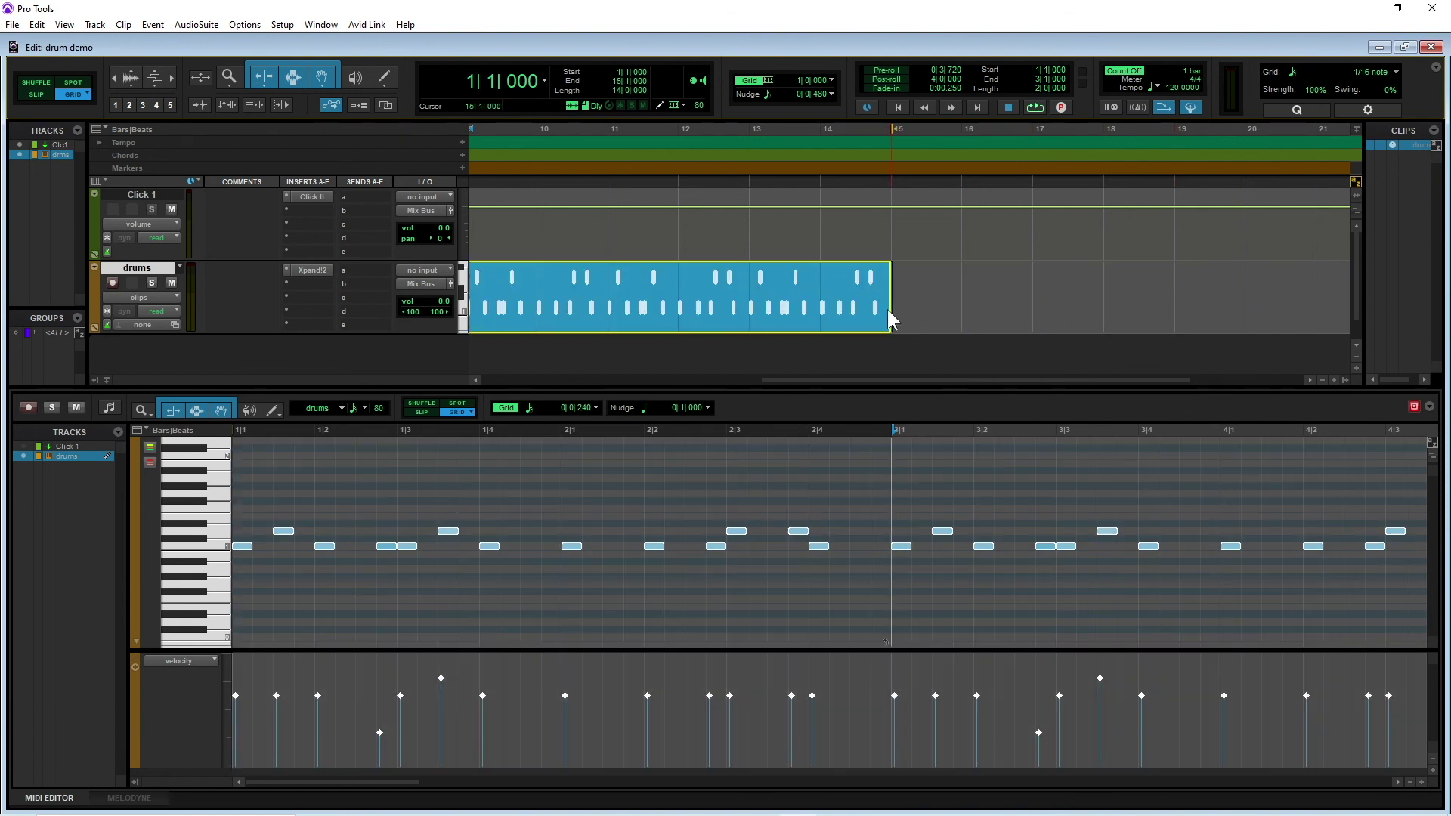
left_click_drag(944, 324, 1022, 317)
key("ctrl+z")
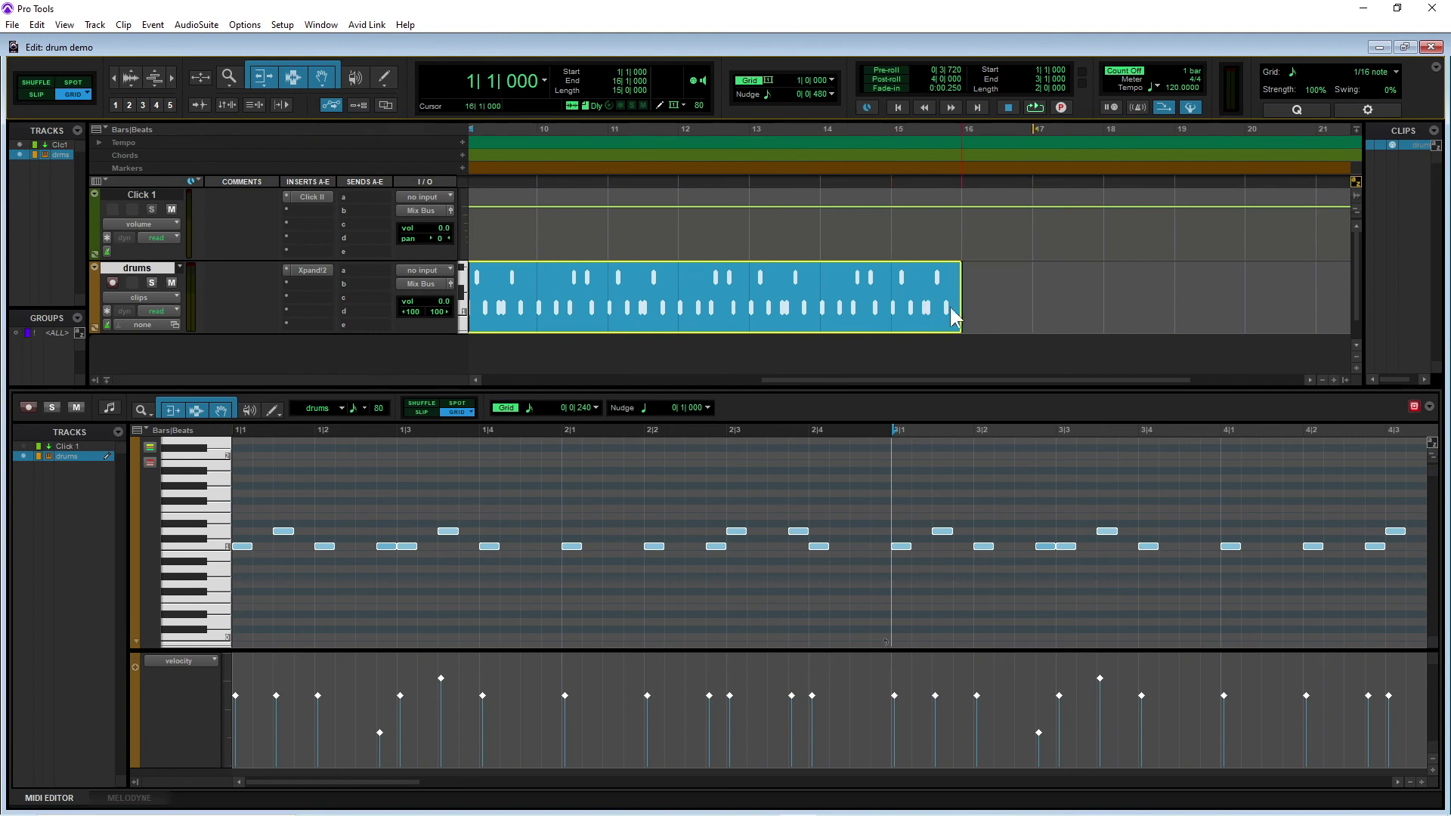
left_click_drag(912, 313, 1009, 310)
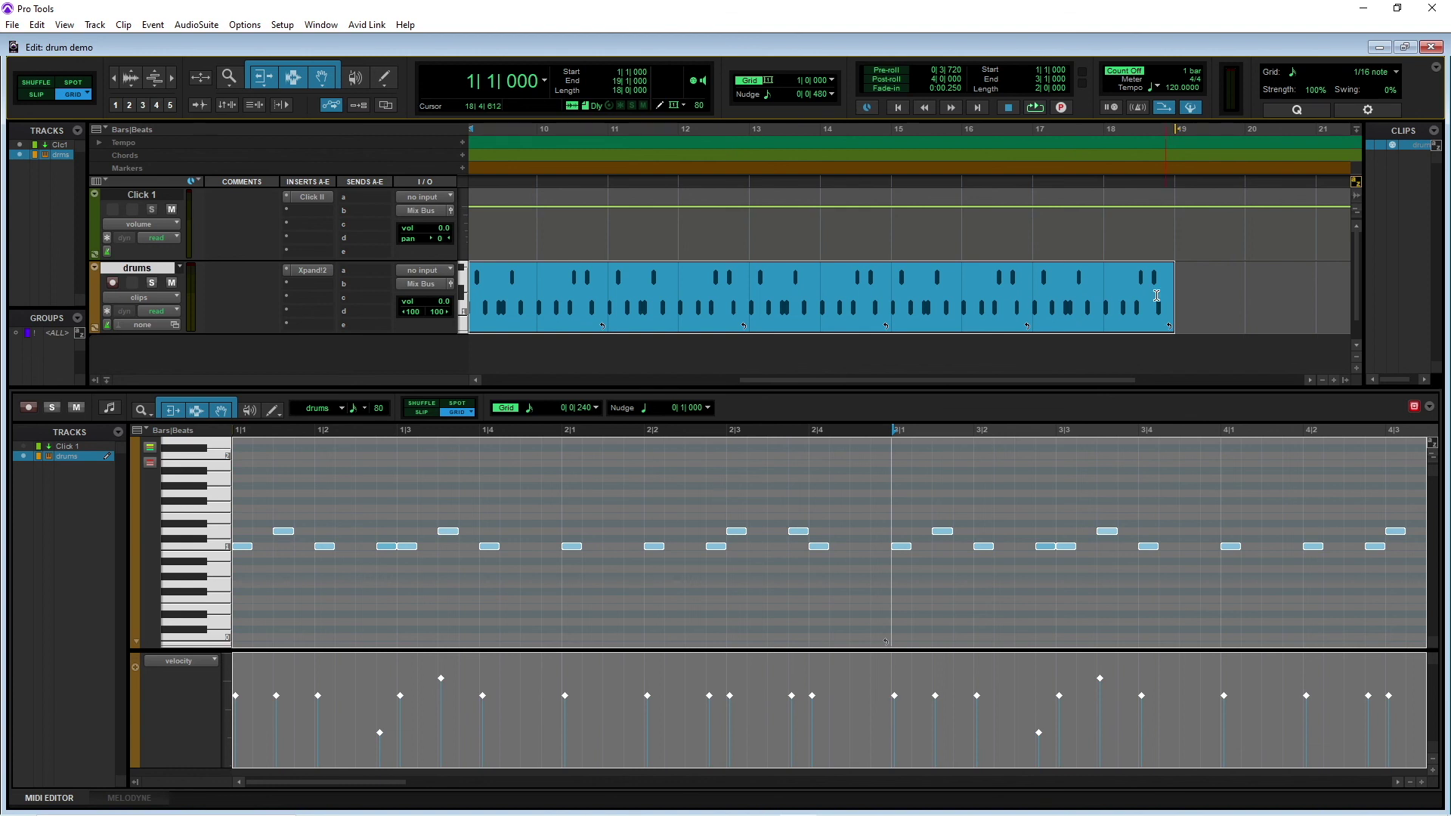
Set the playback range to 14|1|000 through 16|1|000 and play that section of the looped drums.
left_click(841, 125)
left_click_drag(841, 124, 969, 126)
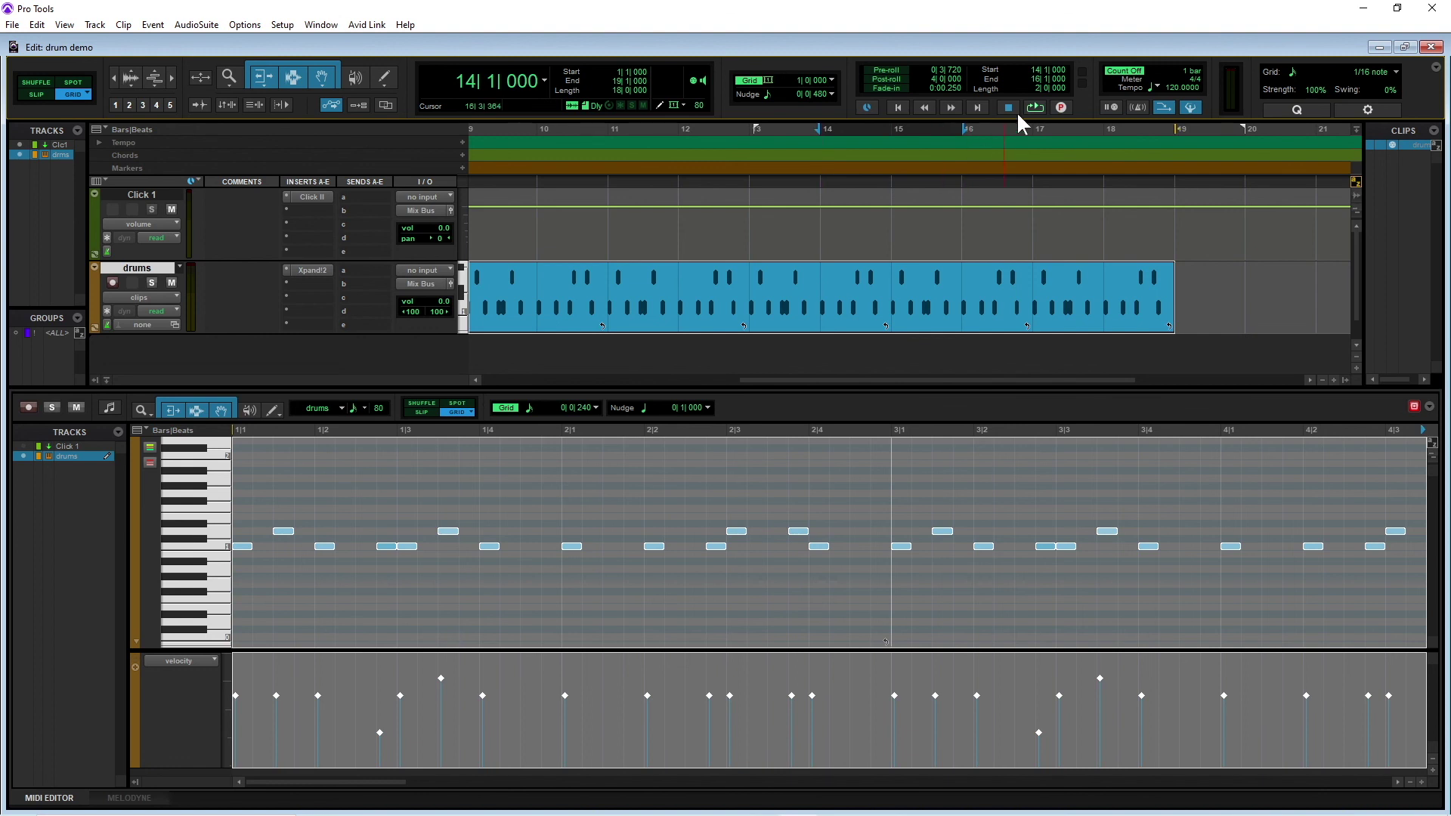
left_click(1035, 107)
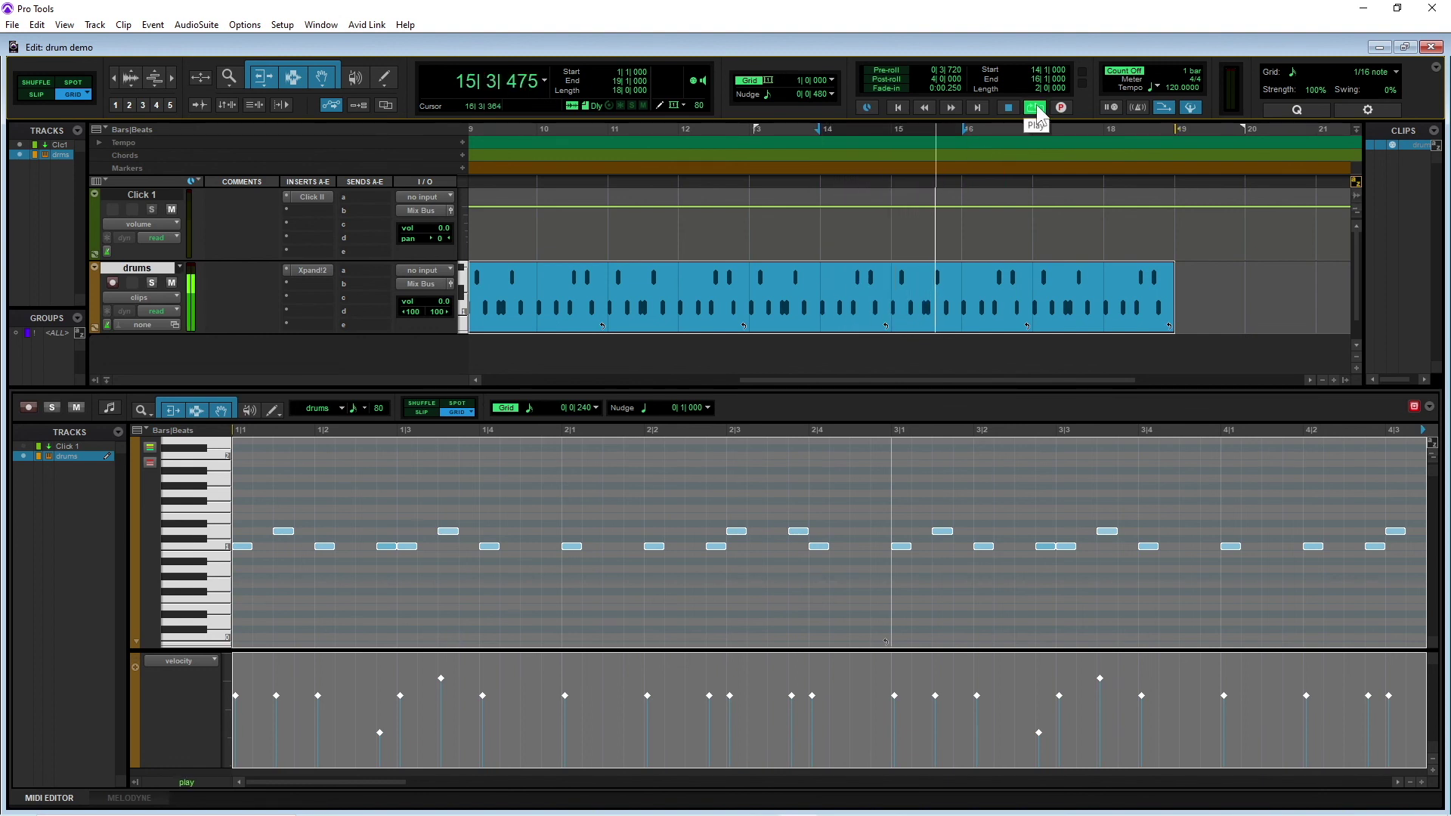
left_click(1009, 107)
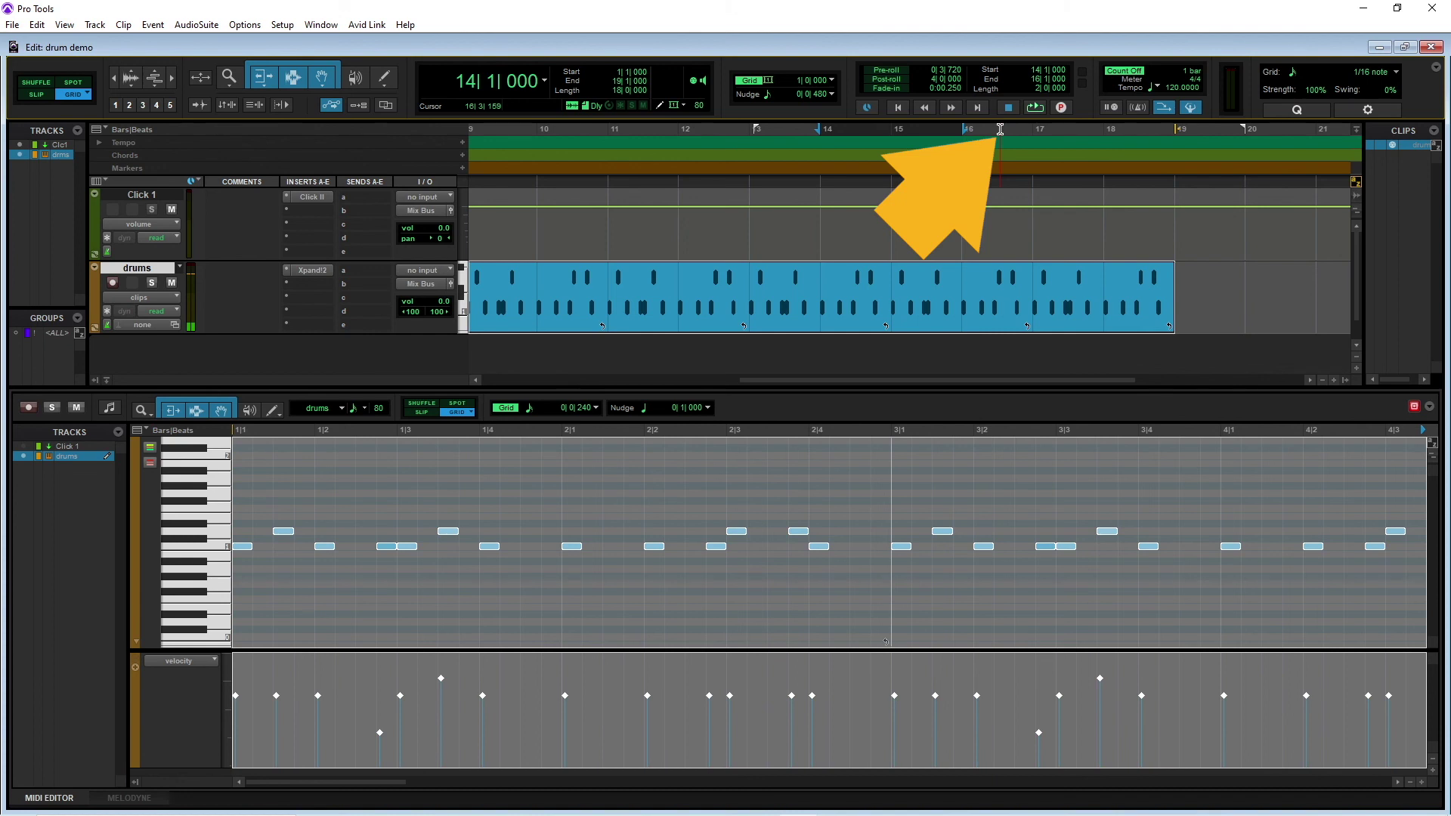
Clear the playback range by placing the playback start at 17|1|000, and turn off loop playback.
left_click(1000, 129)
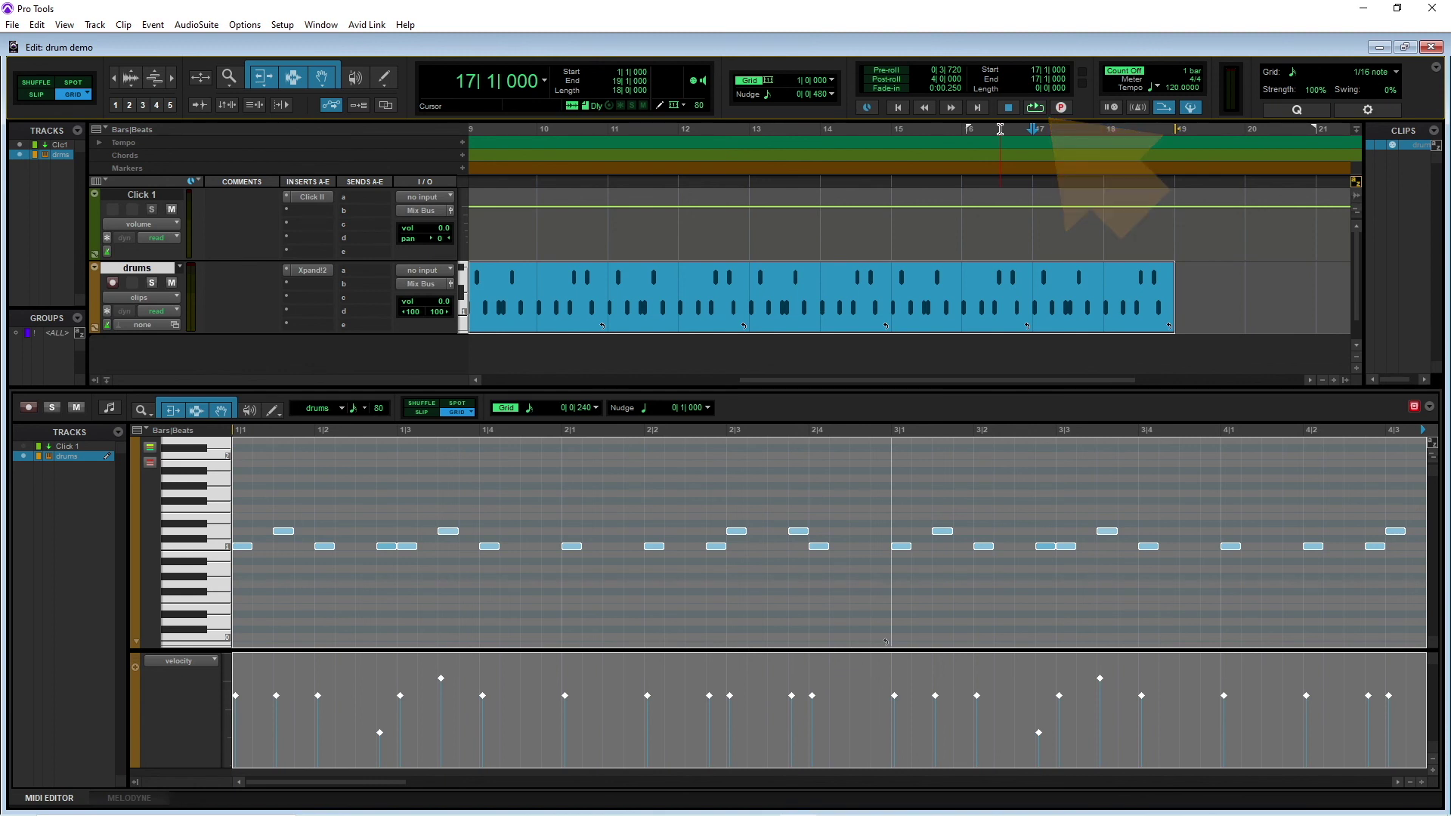
right_click(1035, 108)
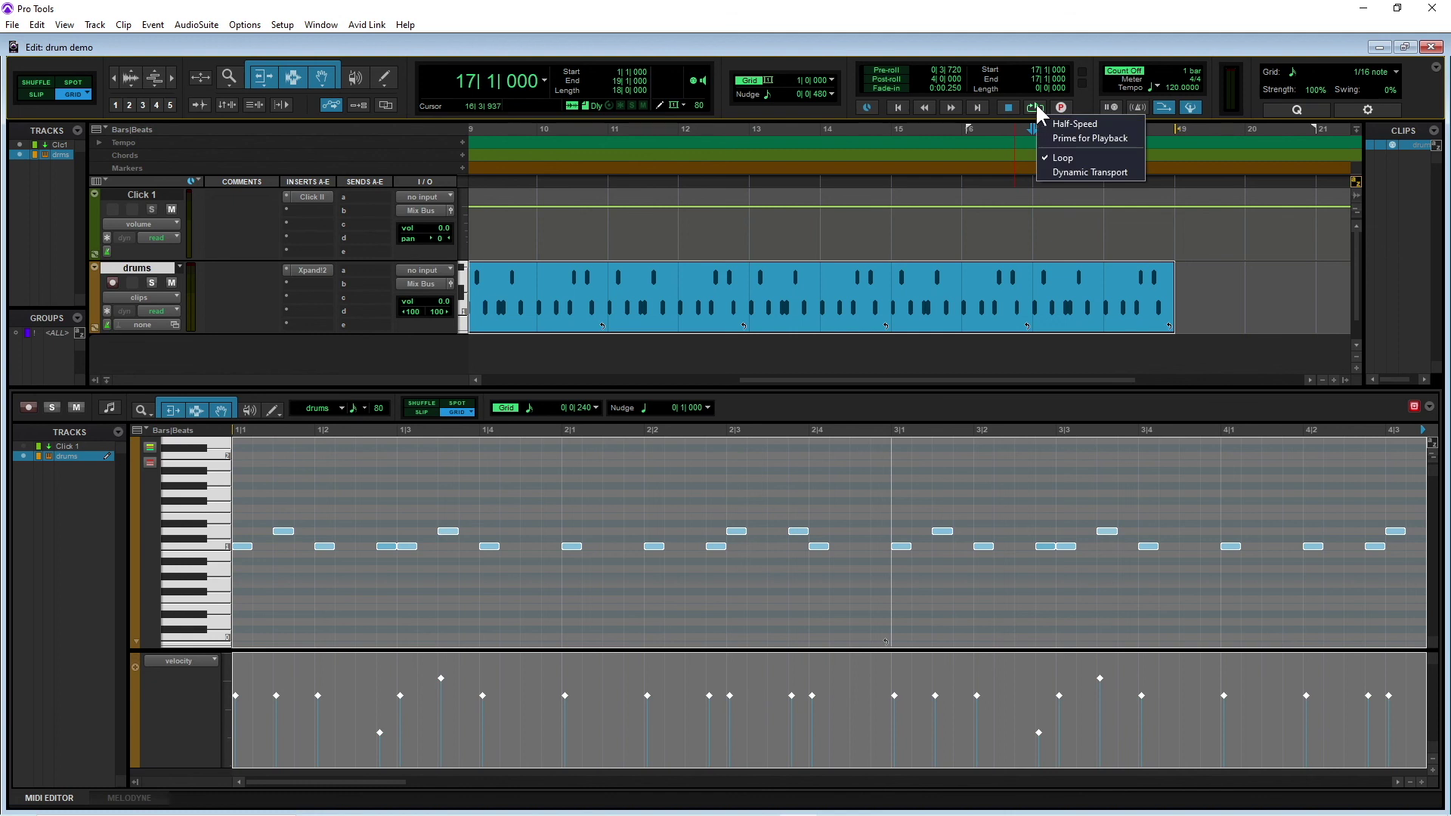
left_click(1061, 158)
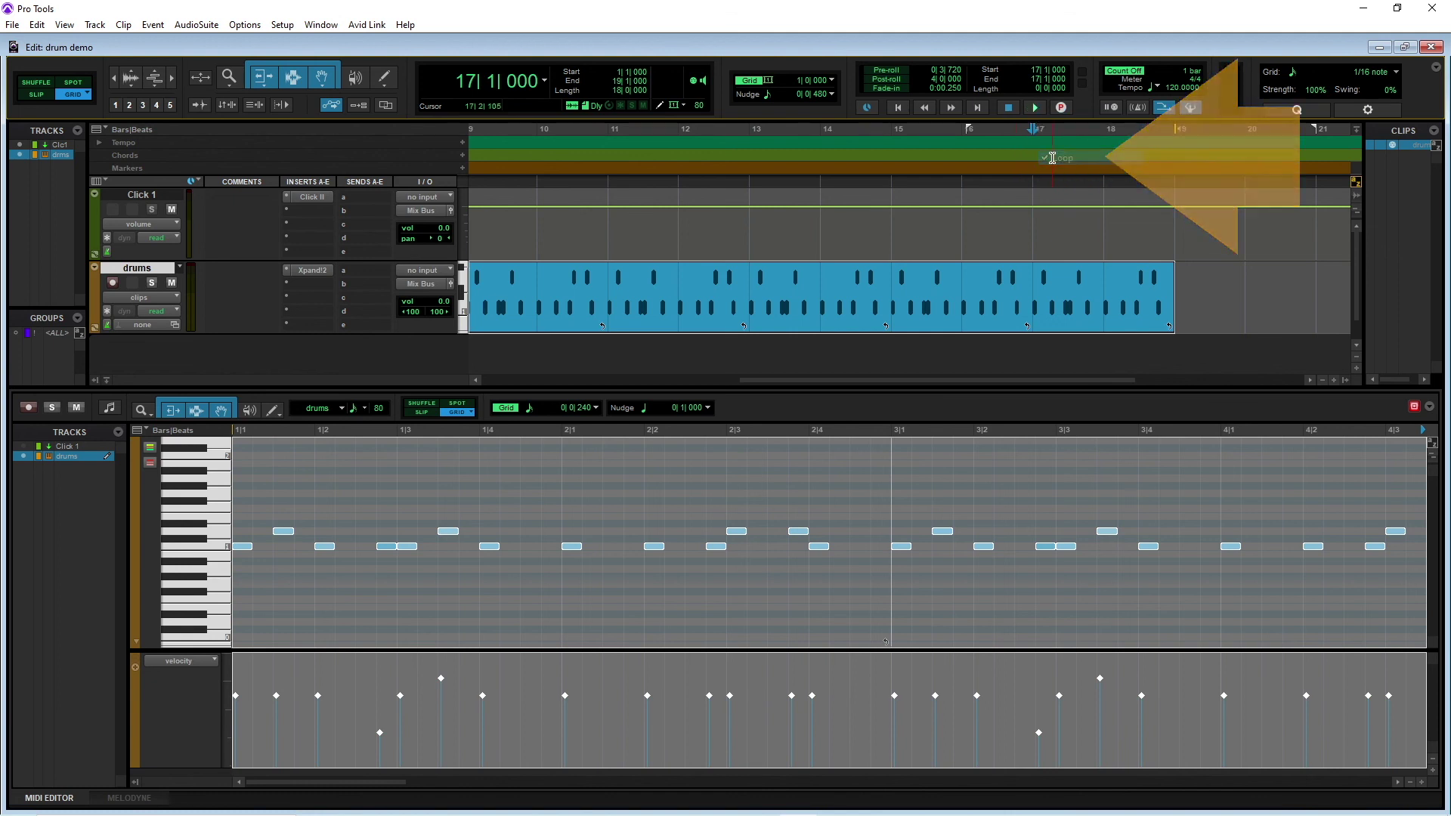
Play the looped drums from the start of the session, stop playback, and close the docked MIDI Editor.
left_click(822, 226)
left_click_drag(768, 378, 477, 361)
key("Return")
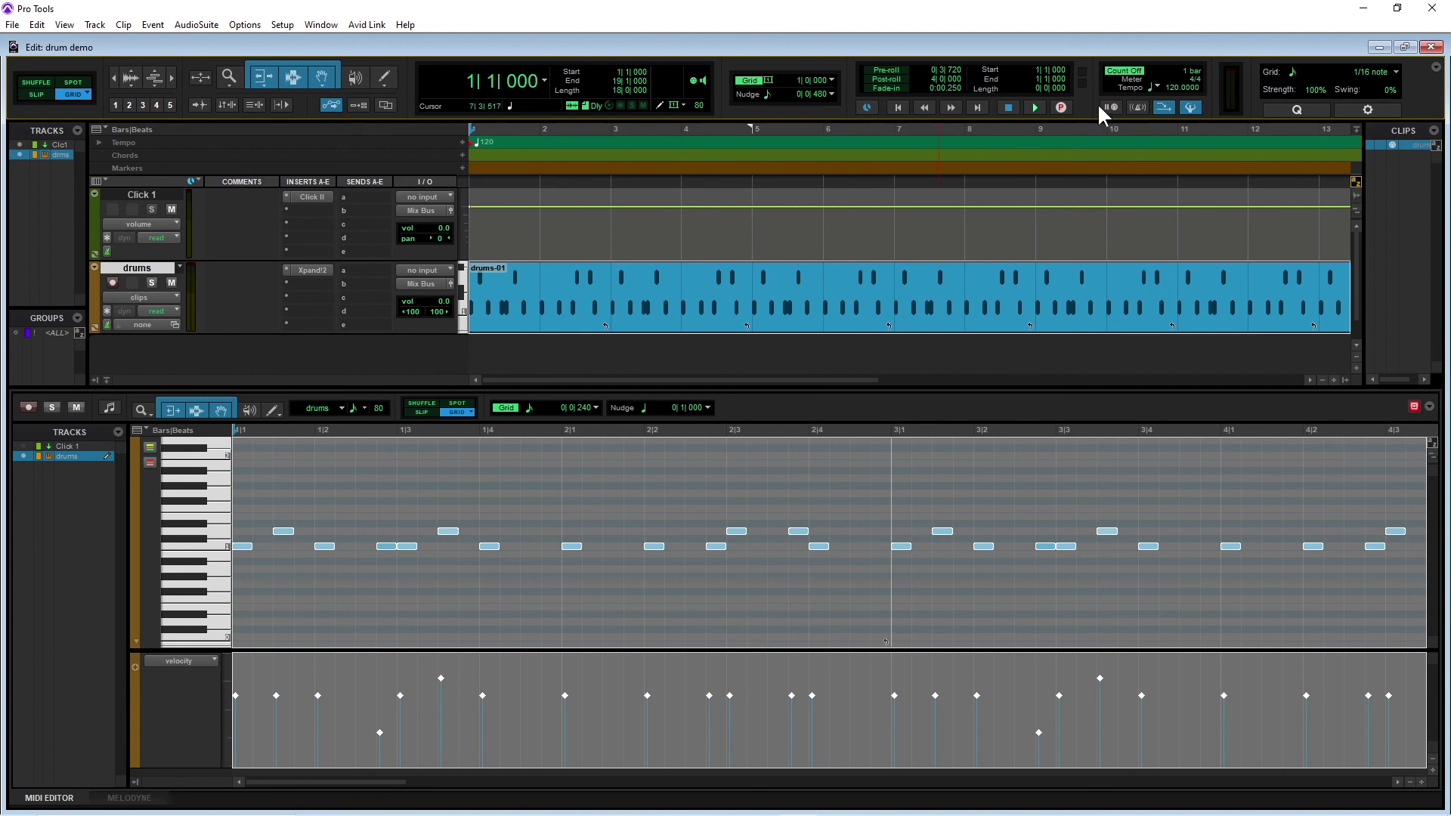
left_click(1036, 108)
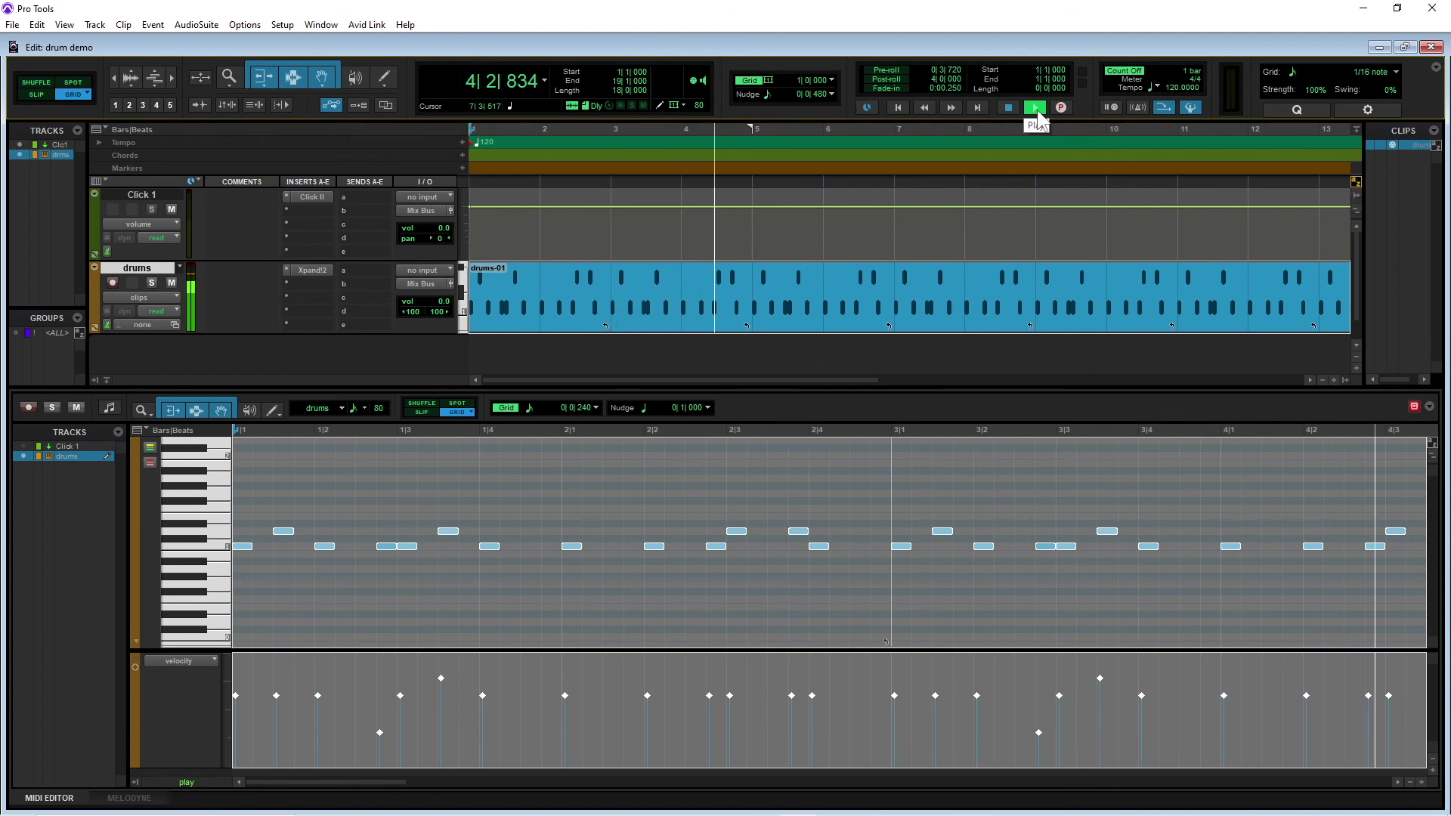
left_click(1014, 107)
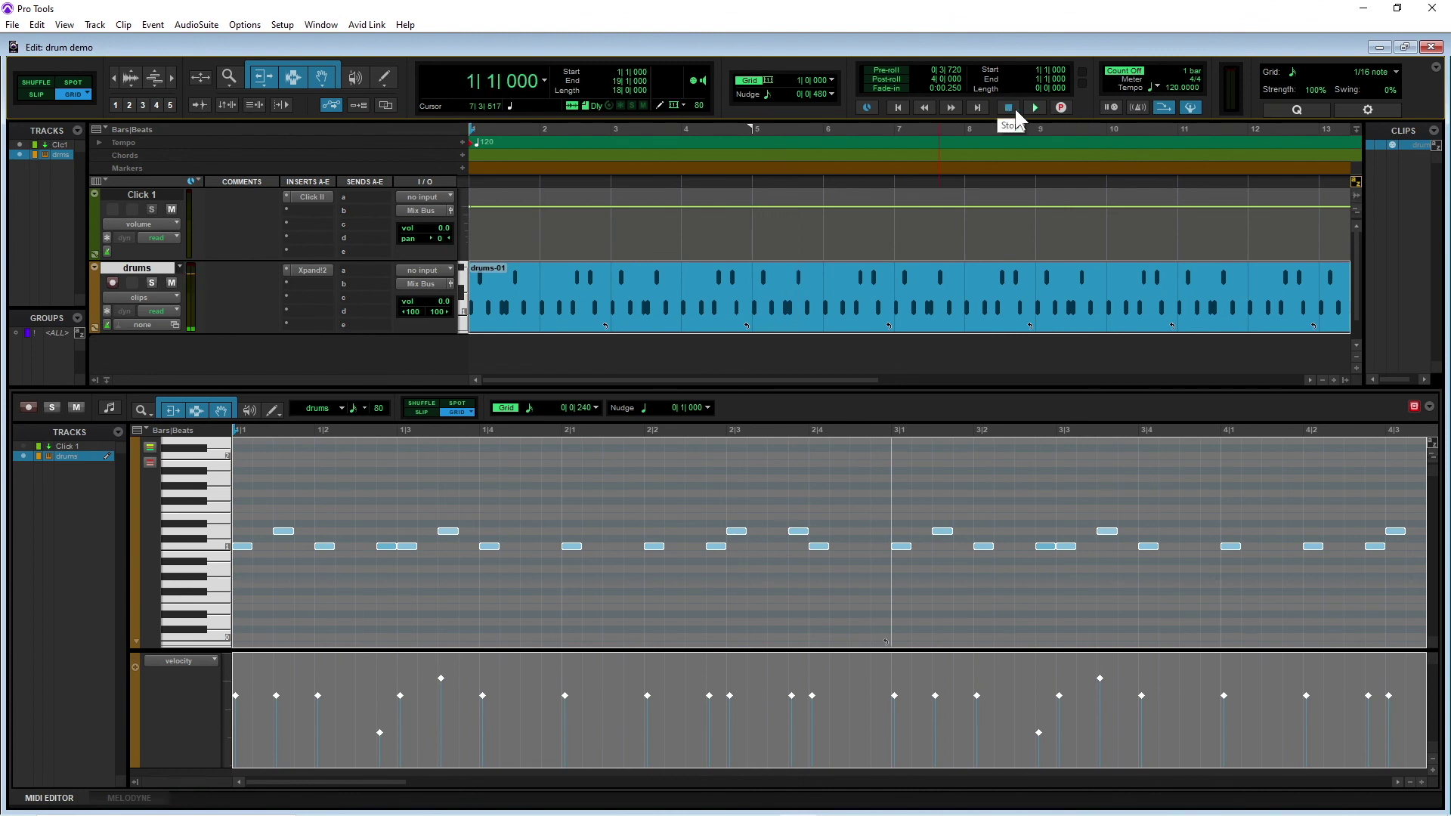
left_click(50, 798)
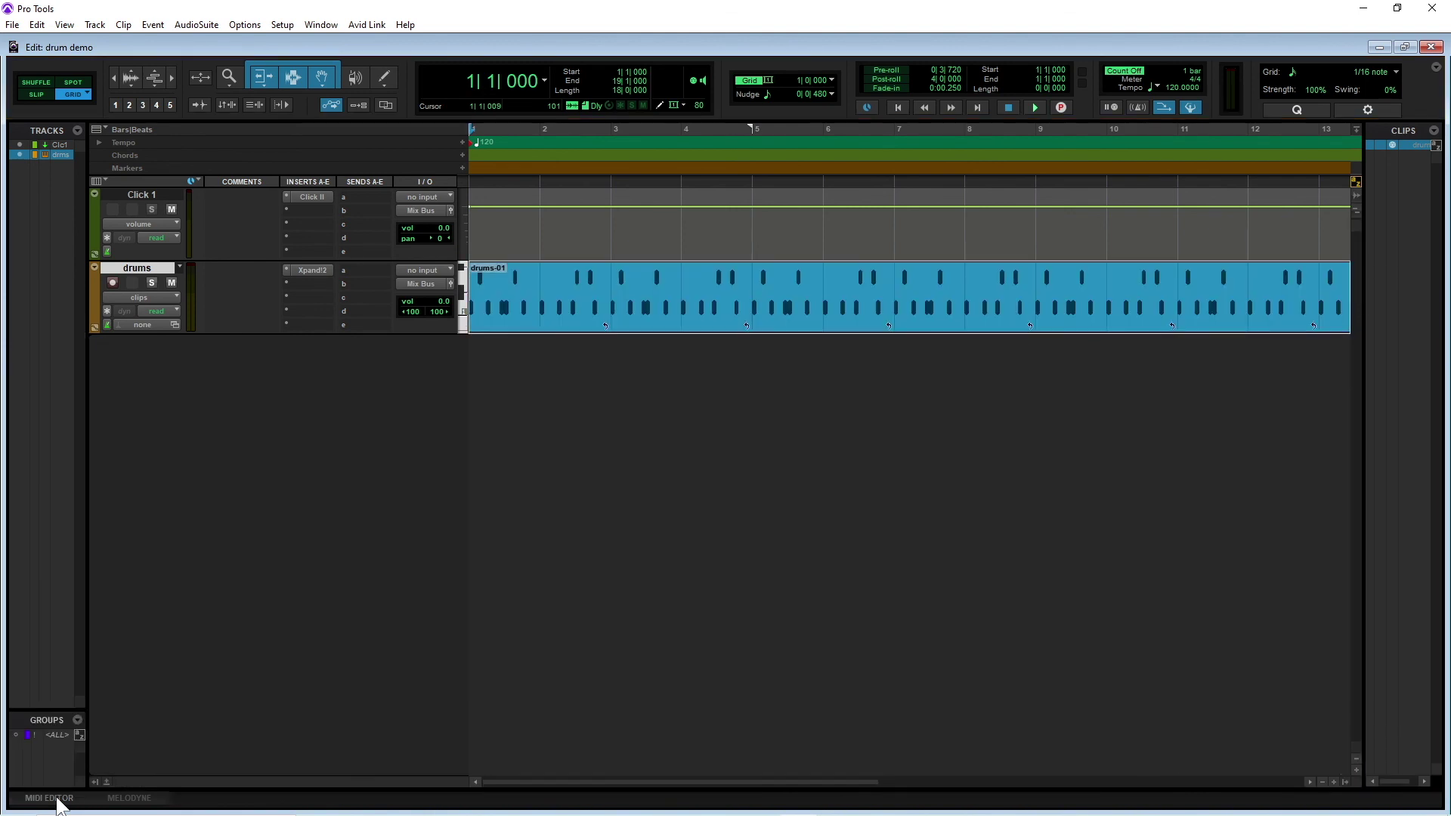